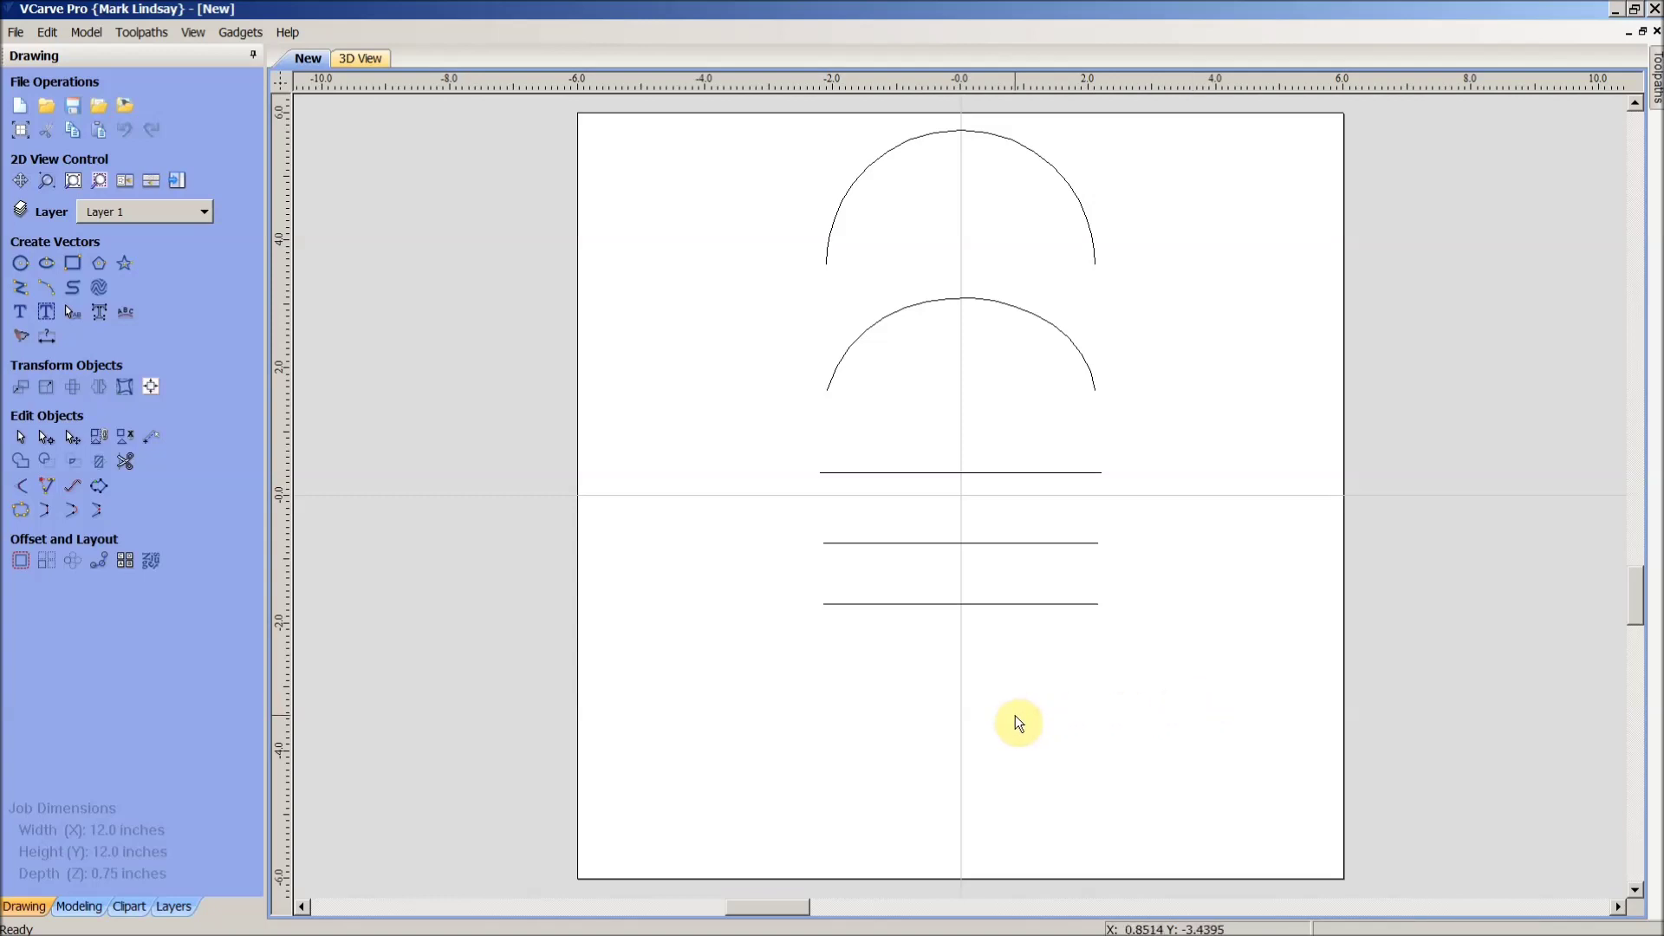
# Step: Bring up Raster Graphics.png from the Photo Viewer windows on the taskbar
pyautogui.moveTo(304, 932)
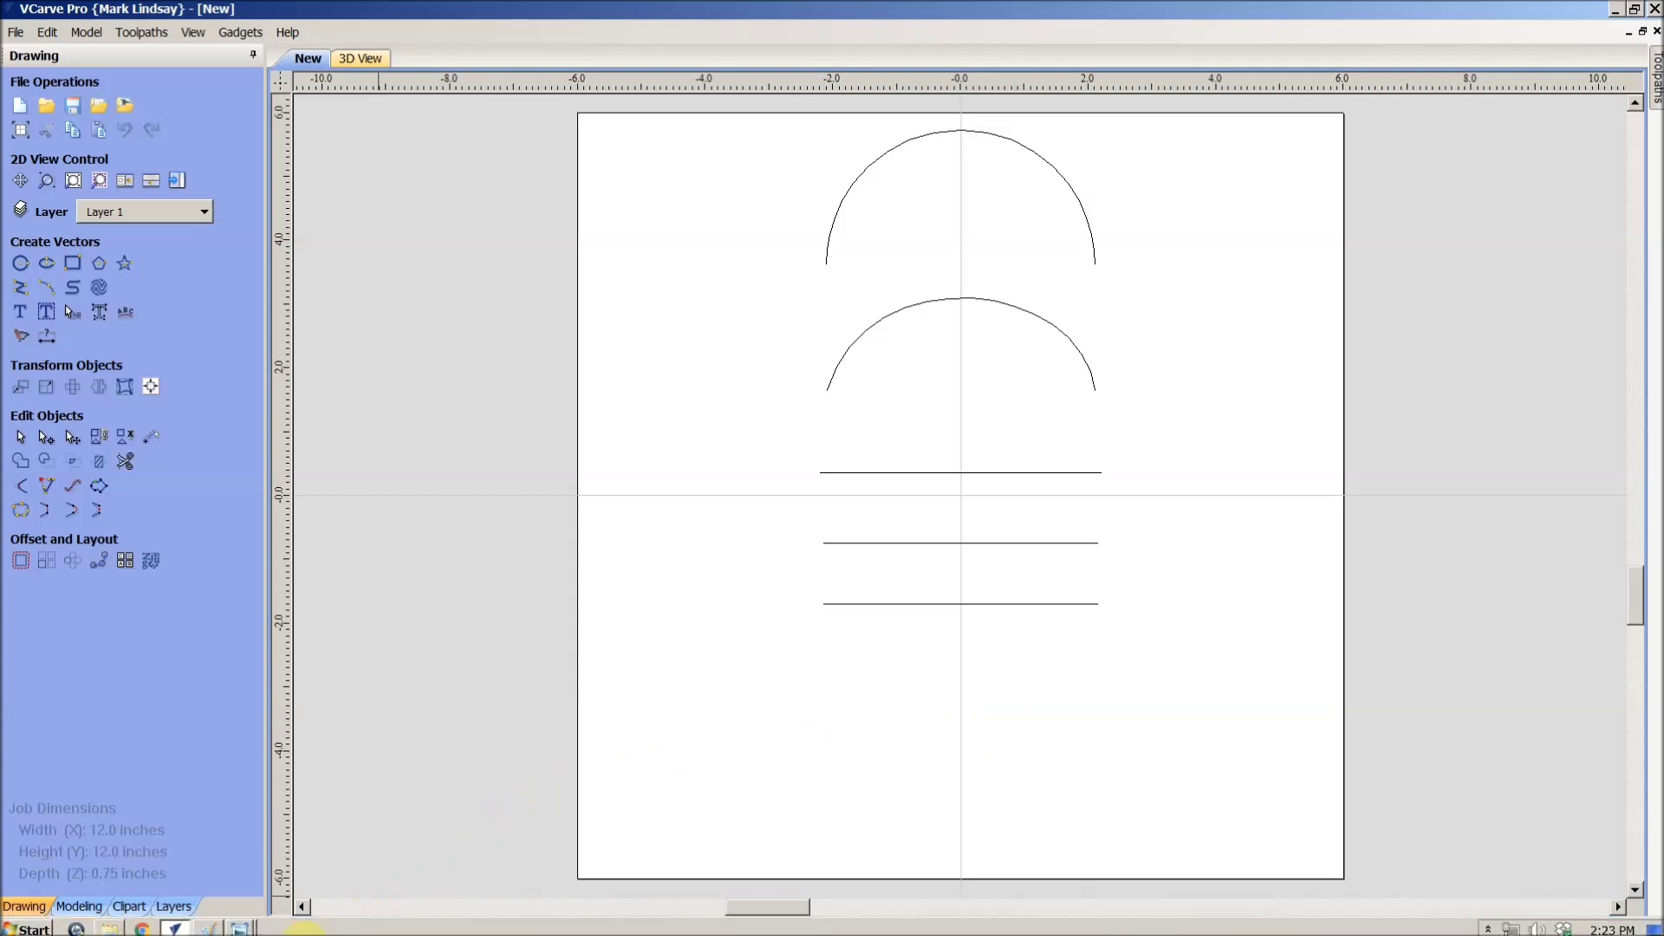
pyautogui.click(241, 925)
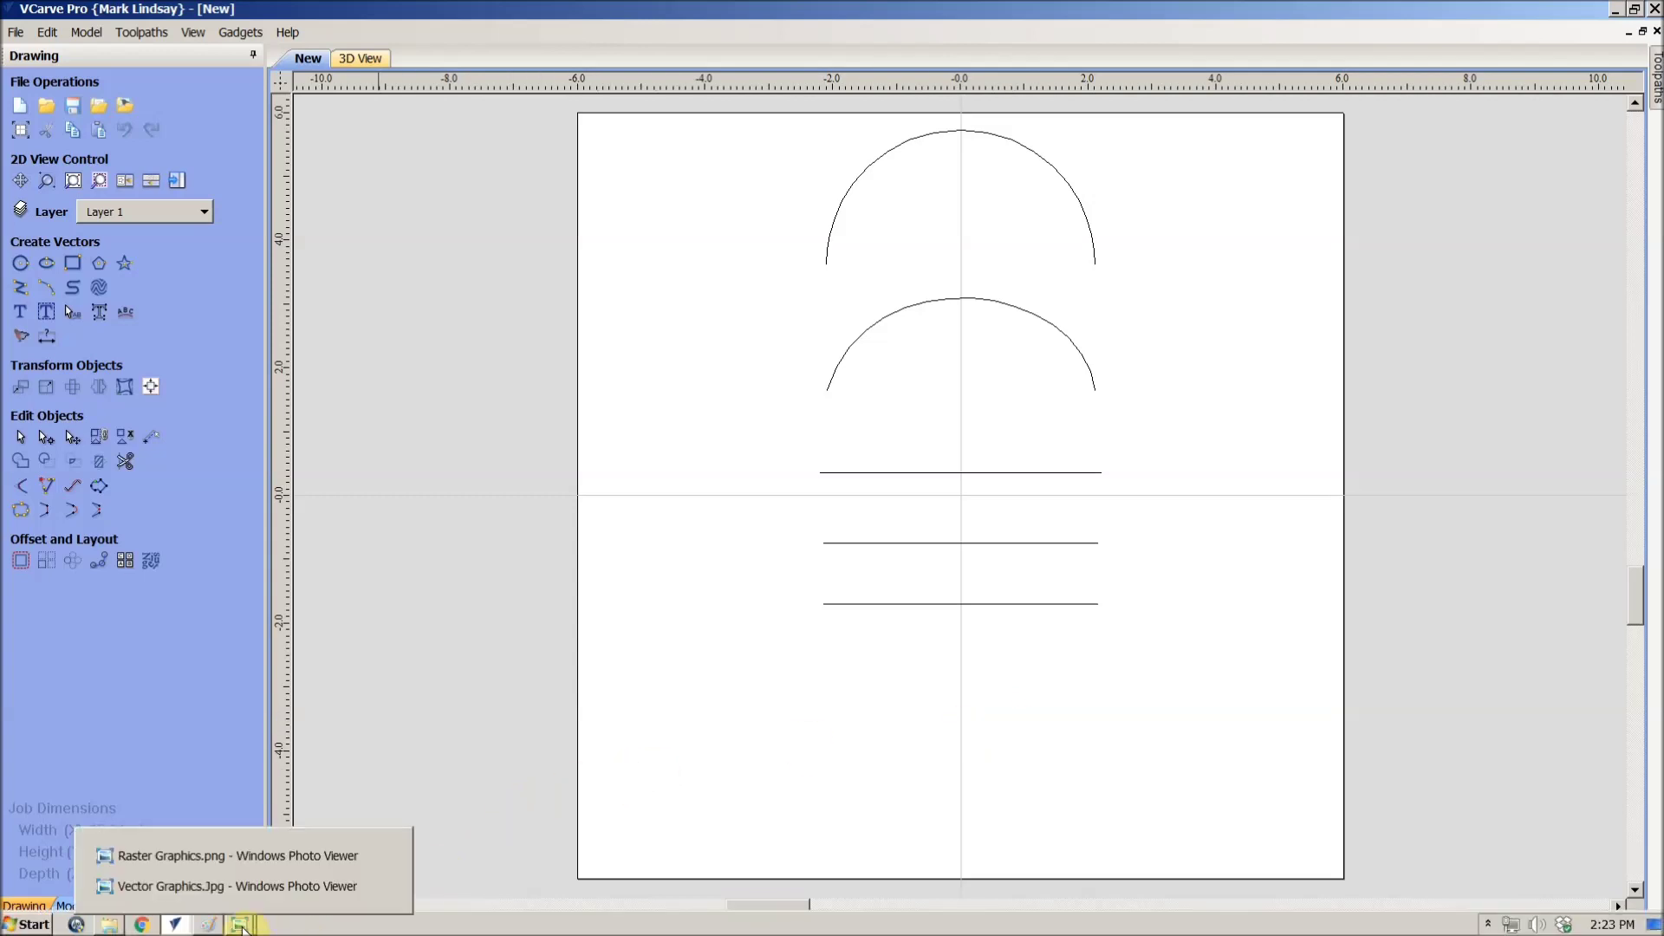
pyautogui.click(247, 859)
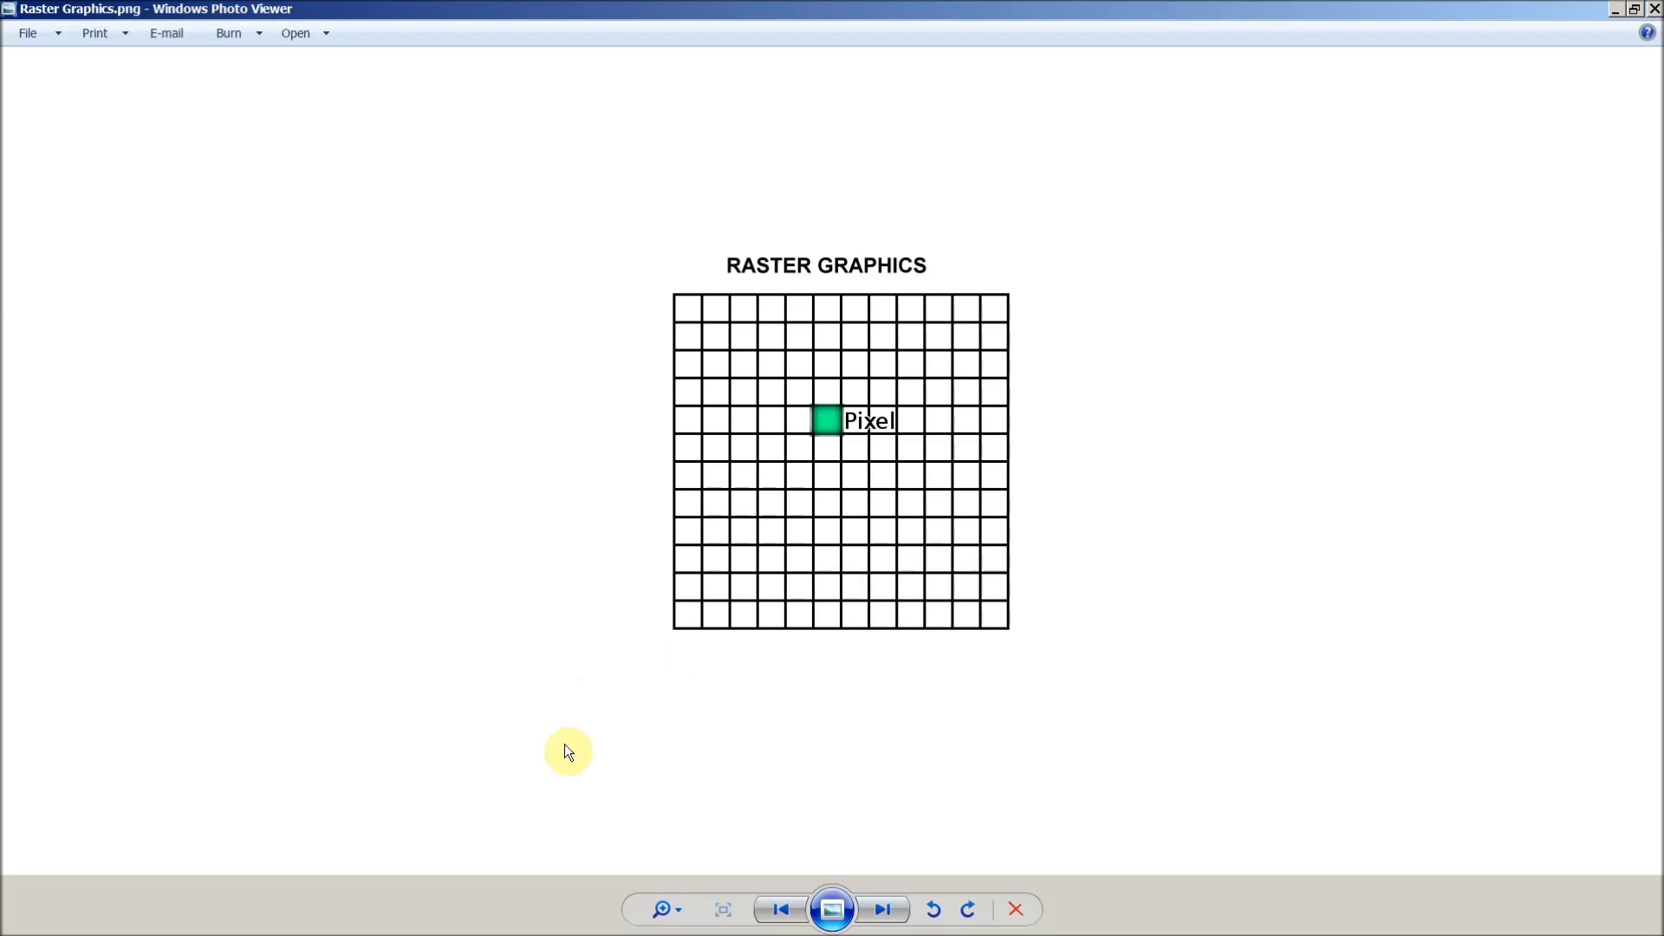
pyautogui.moveTo(389, 932)
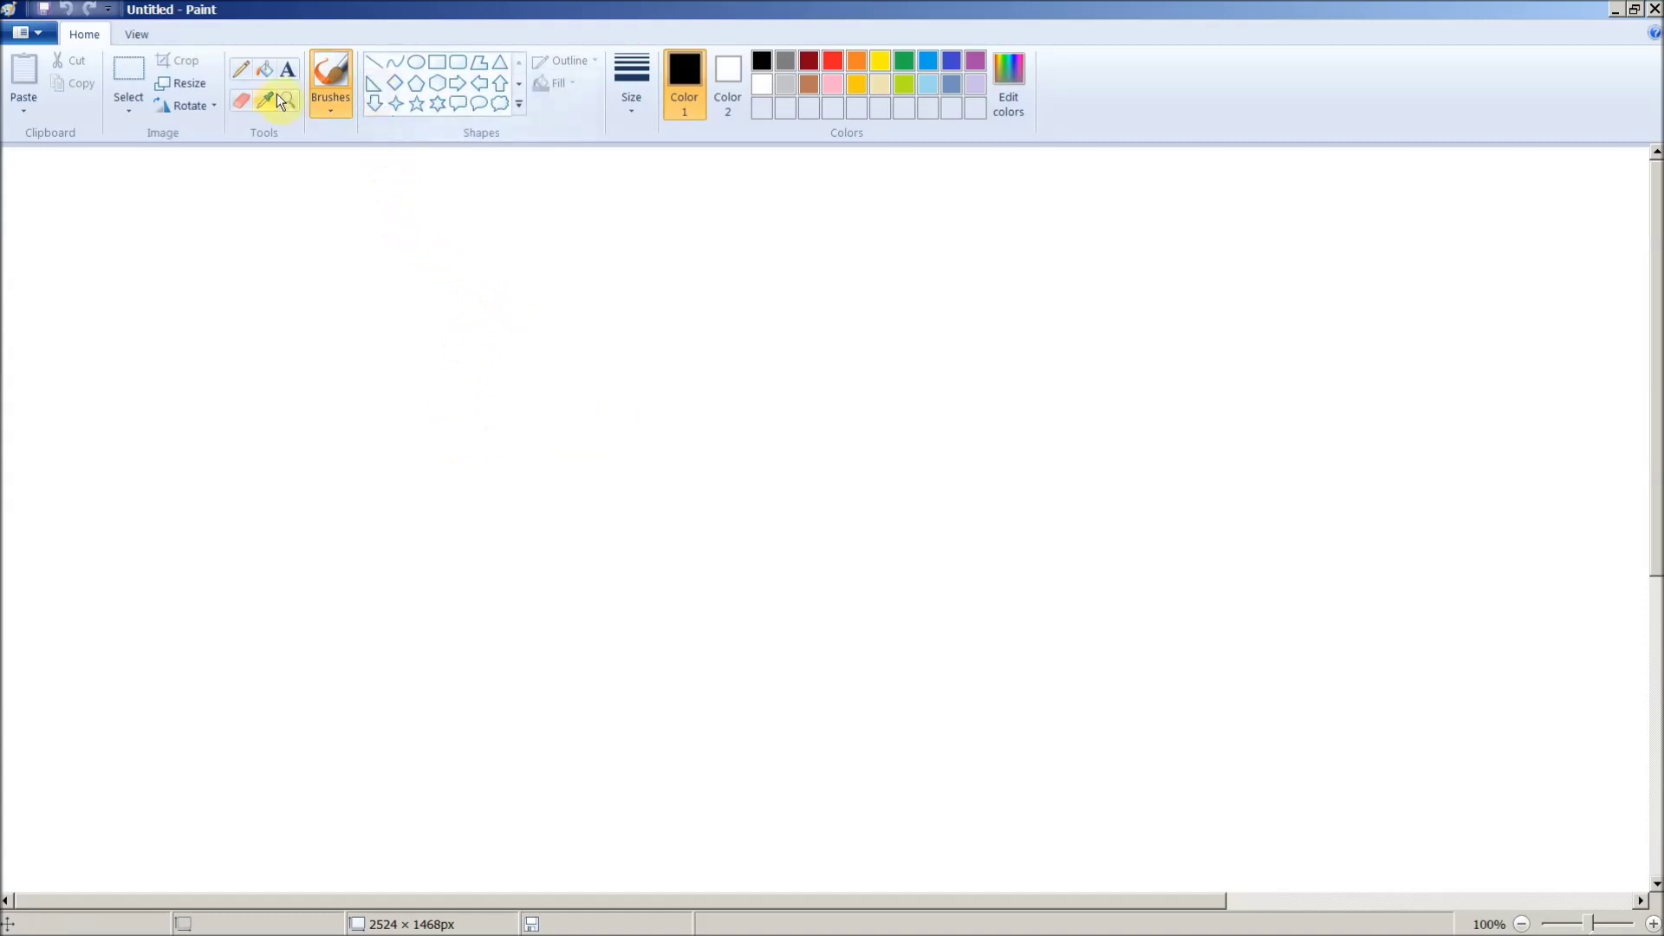
# Step: Draw a 568 x 1 px black horizontal line in Paint, then minimize Paint
pyautogui.click(373, 64)
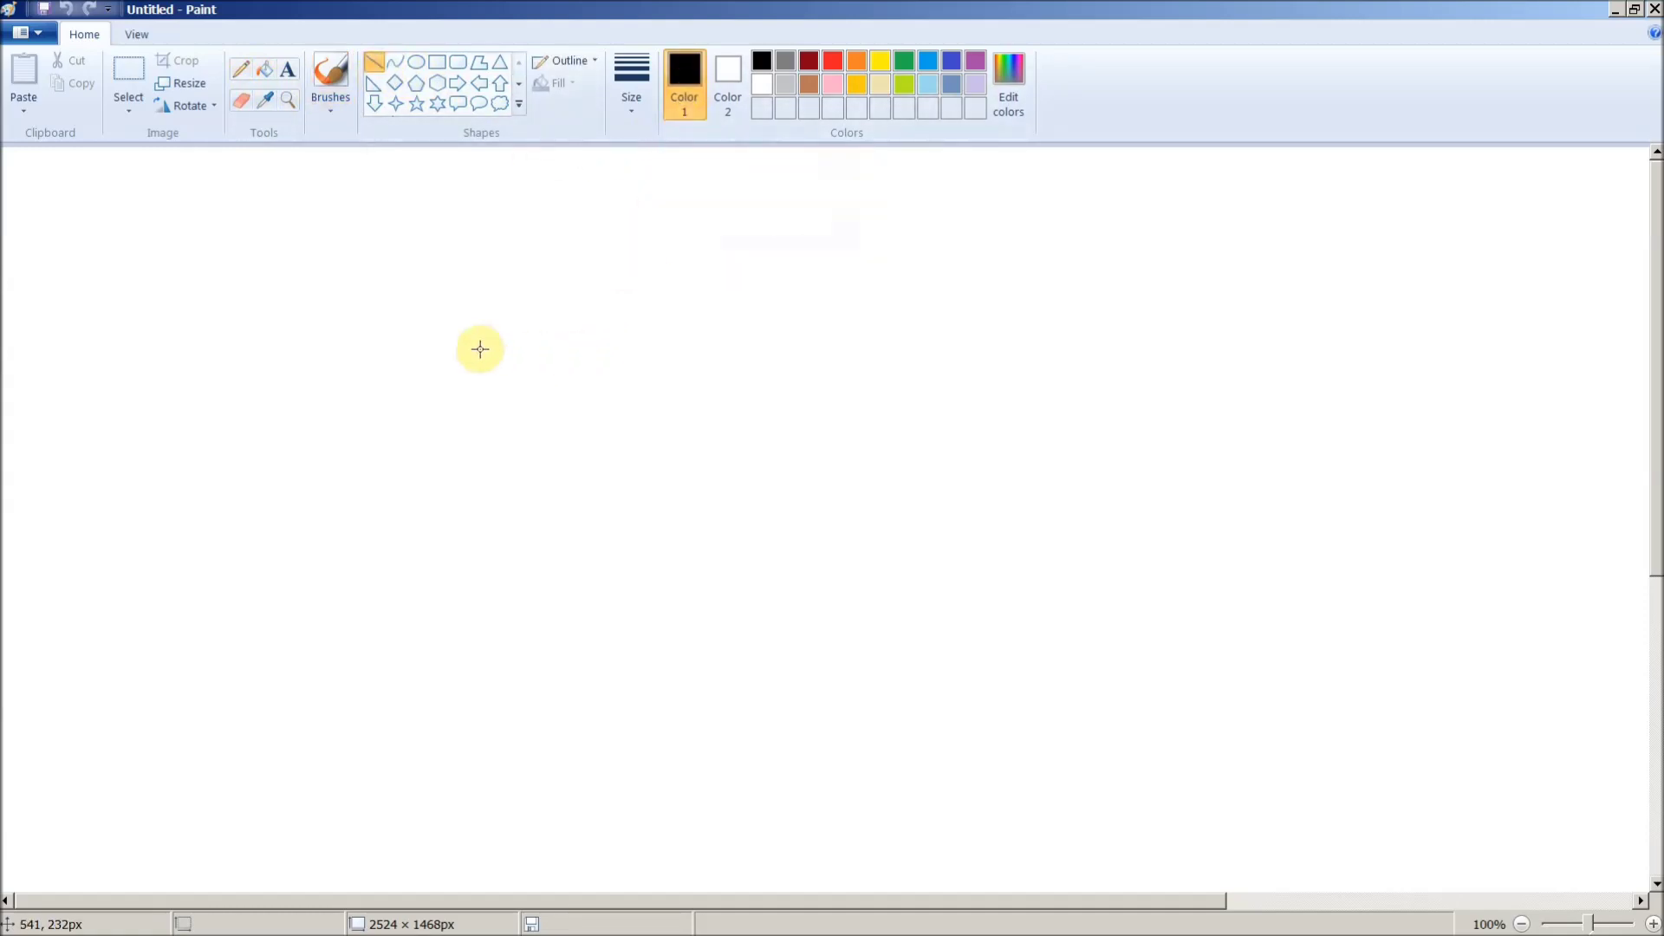
pyautogui.moveTo(392, 362); pyautogui.dragTo(885, 359)
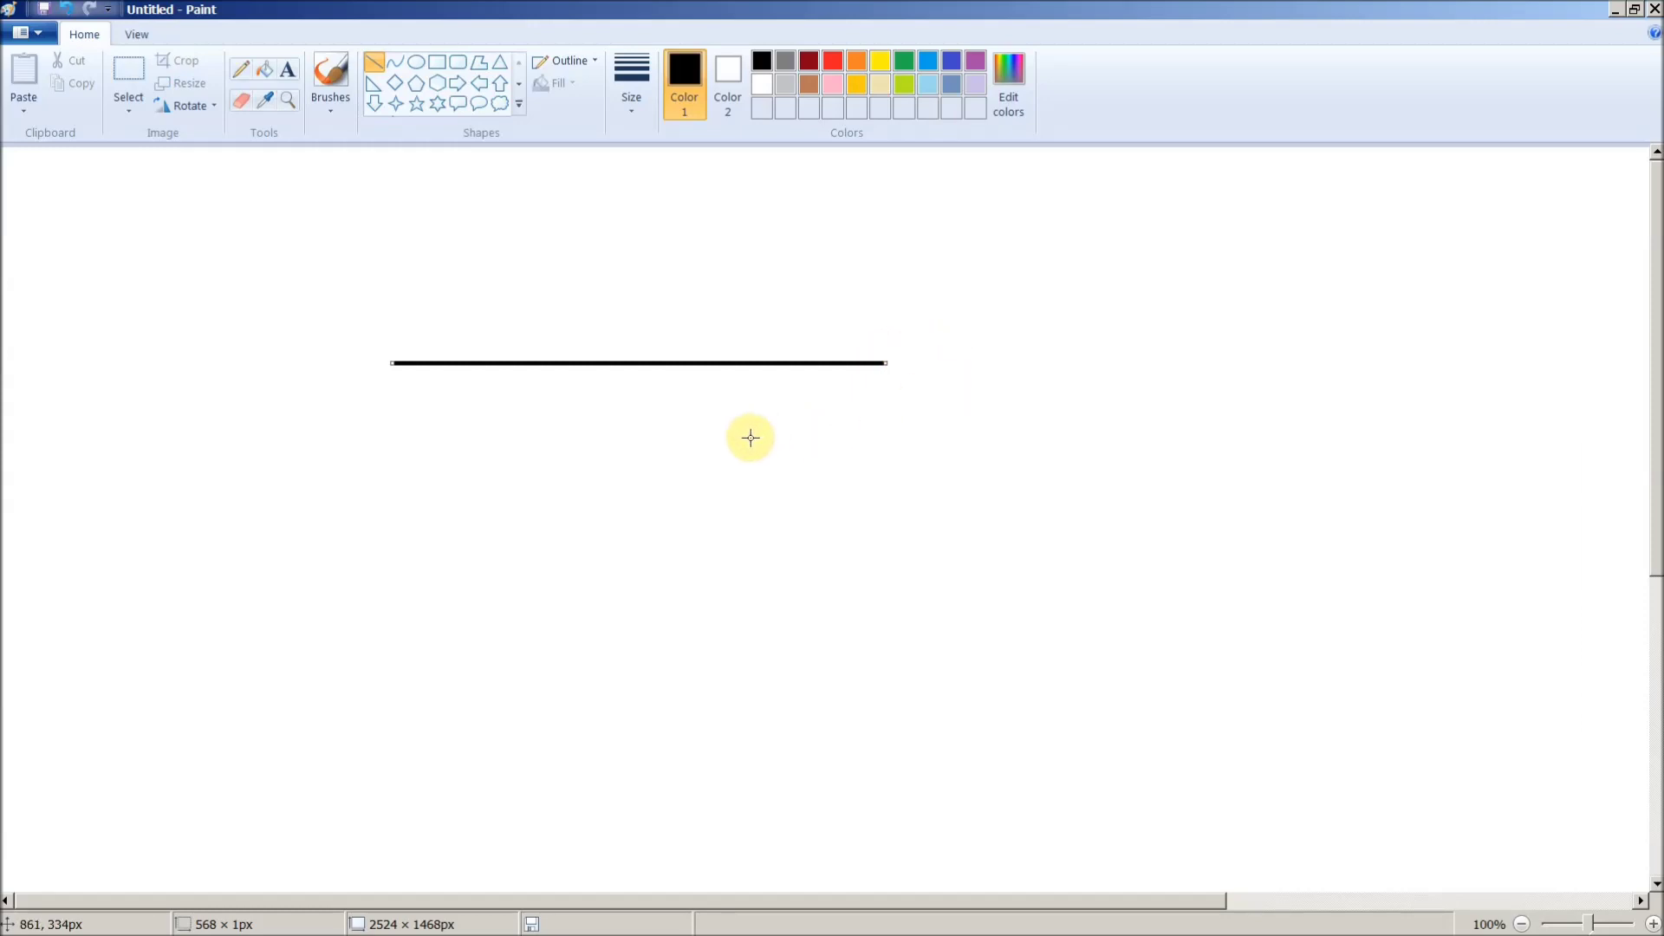
pyautogui.click(129, 71)
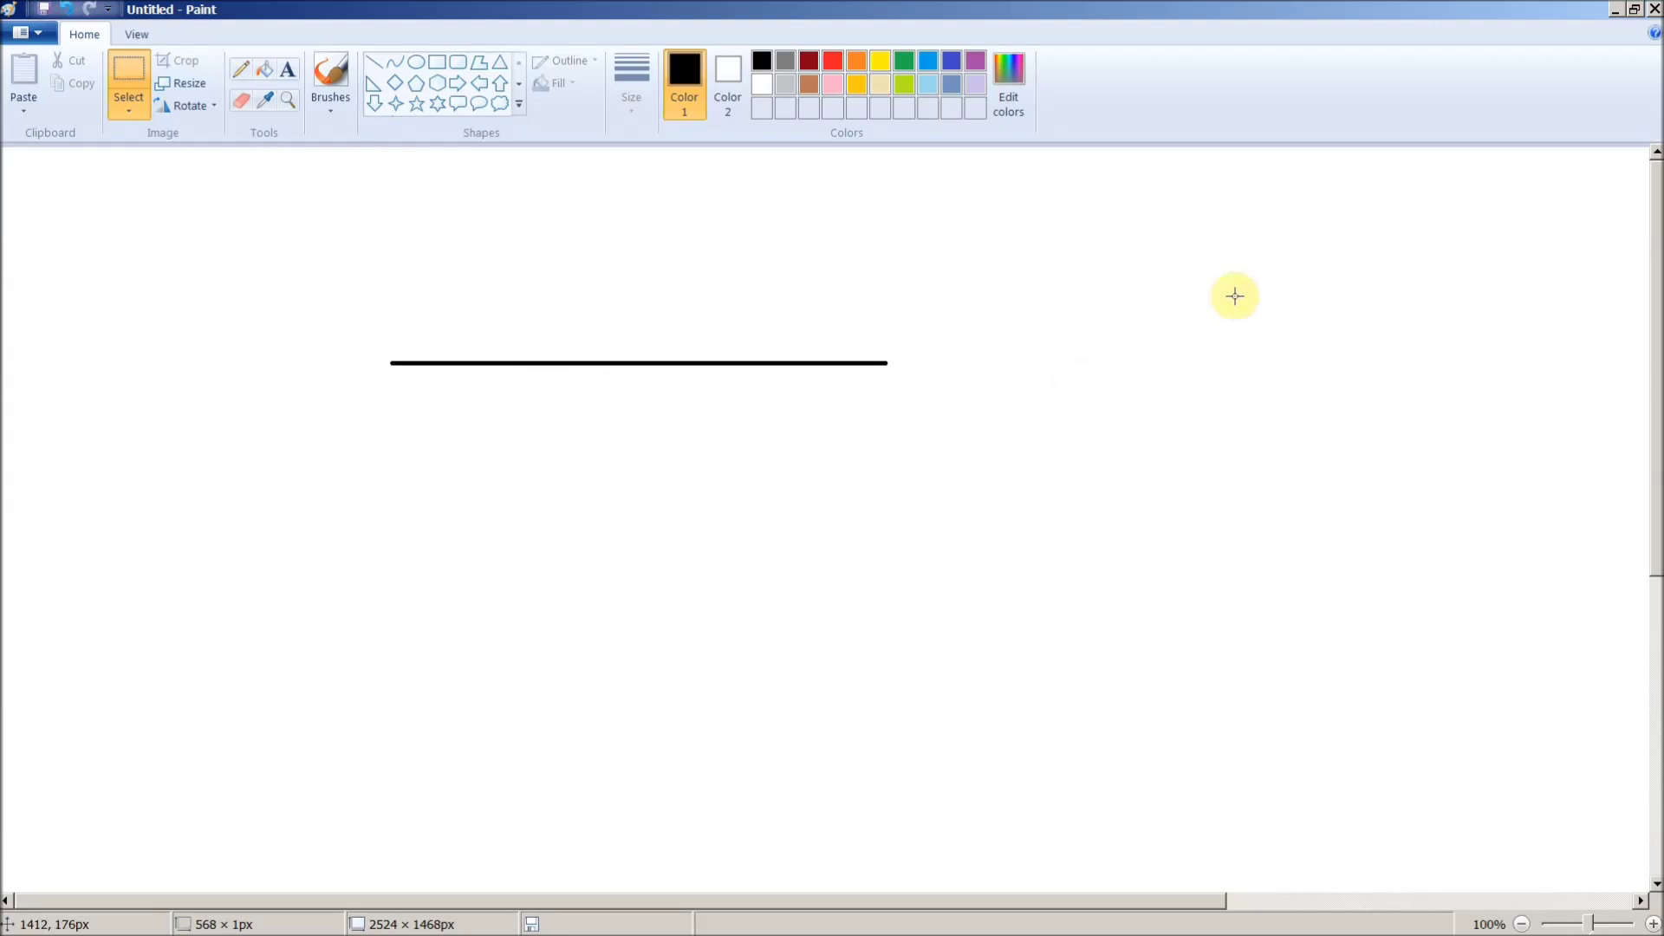
pyautogui.click(1615, 11)
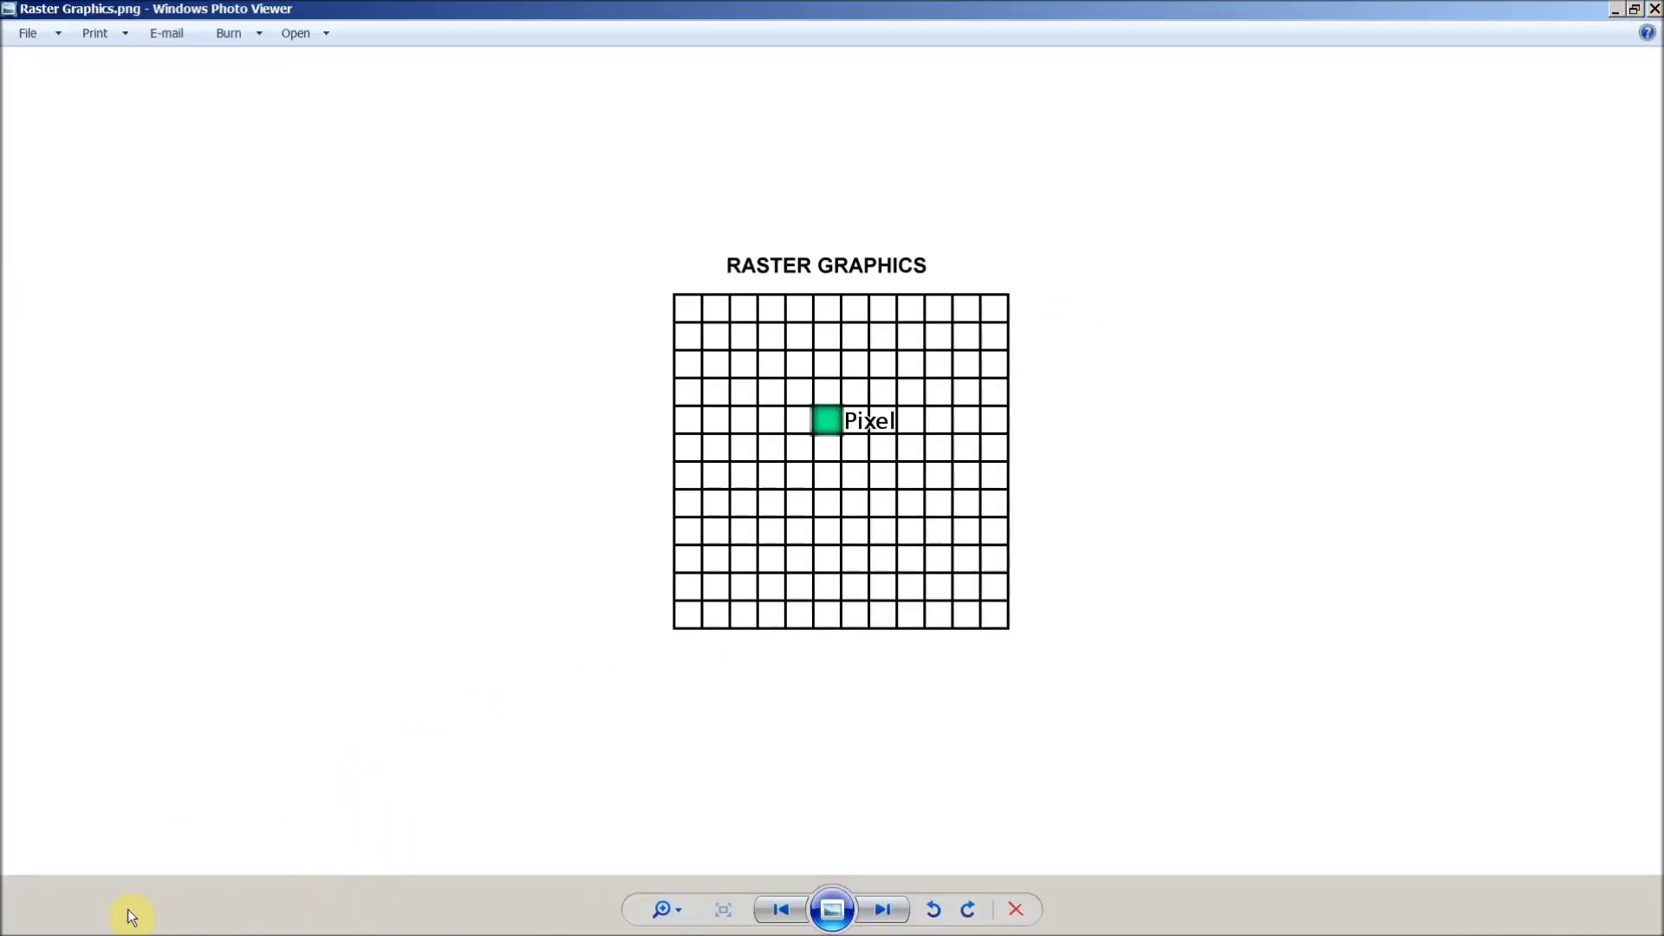
pyautogui.moveTo(156, 935)
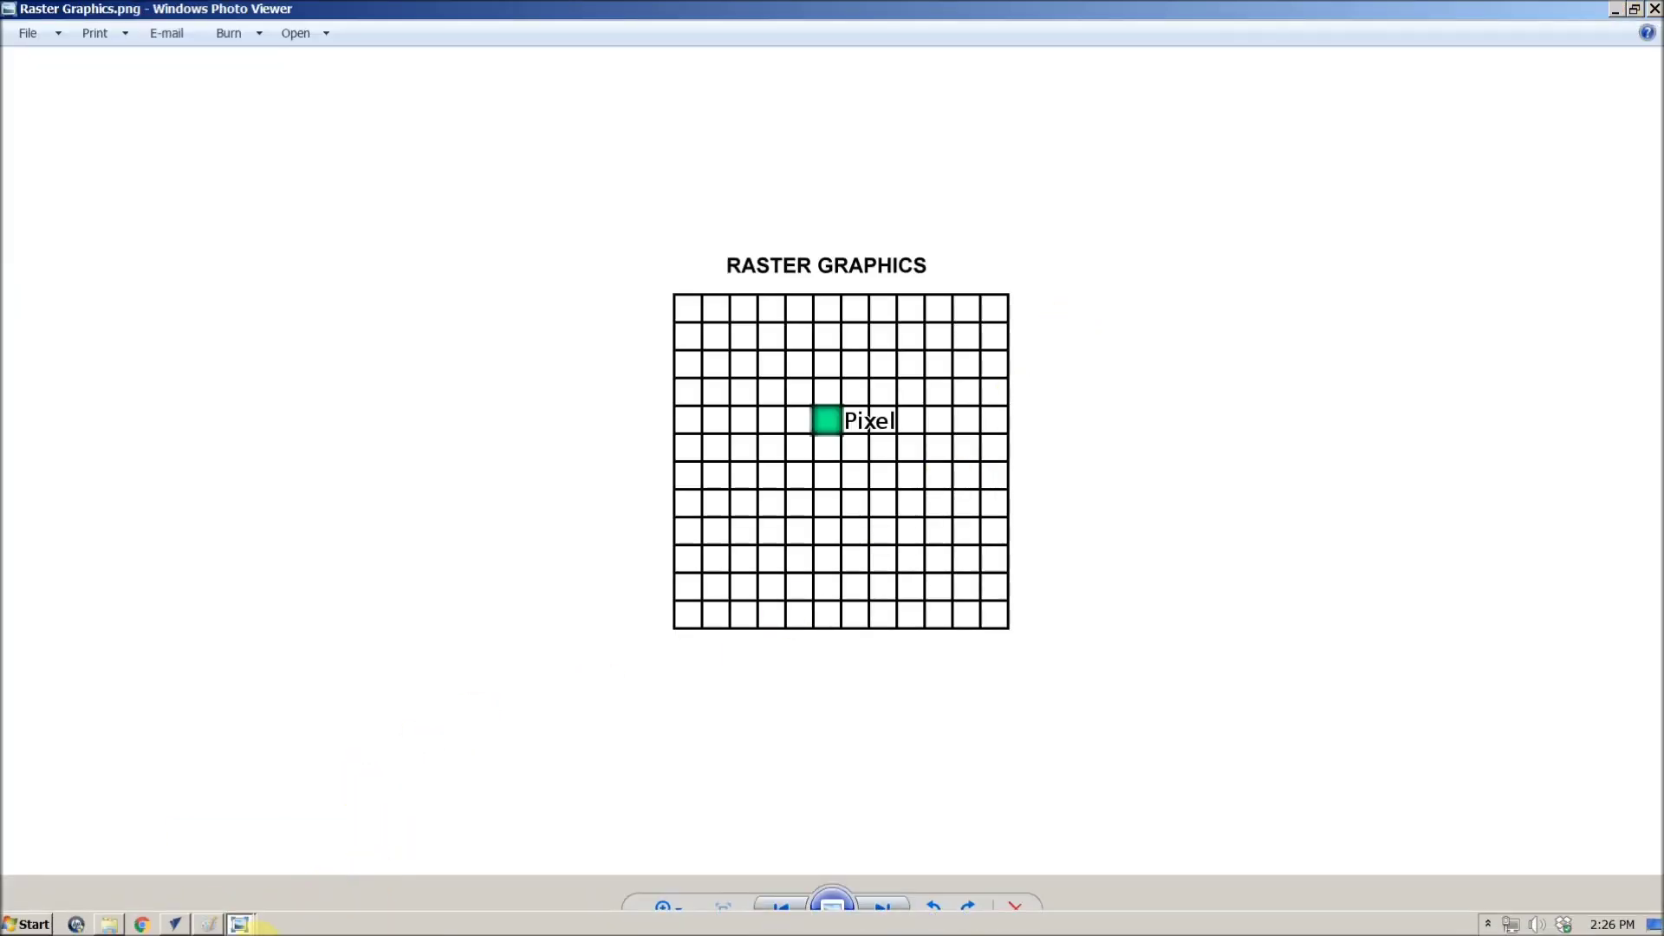
pyautogui.click(241, 925)
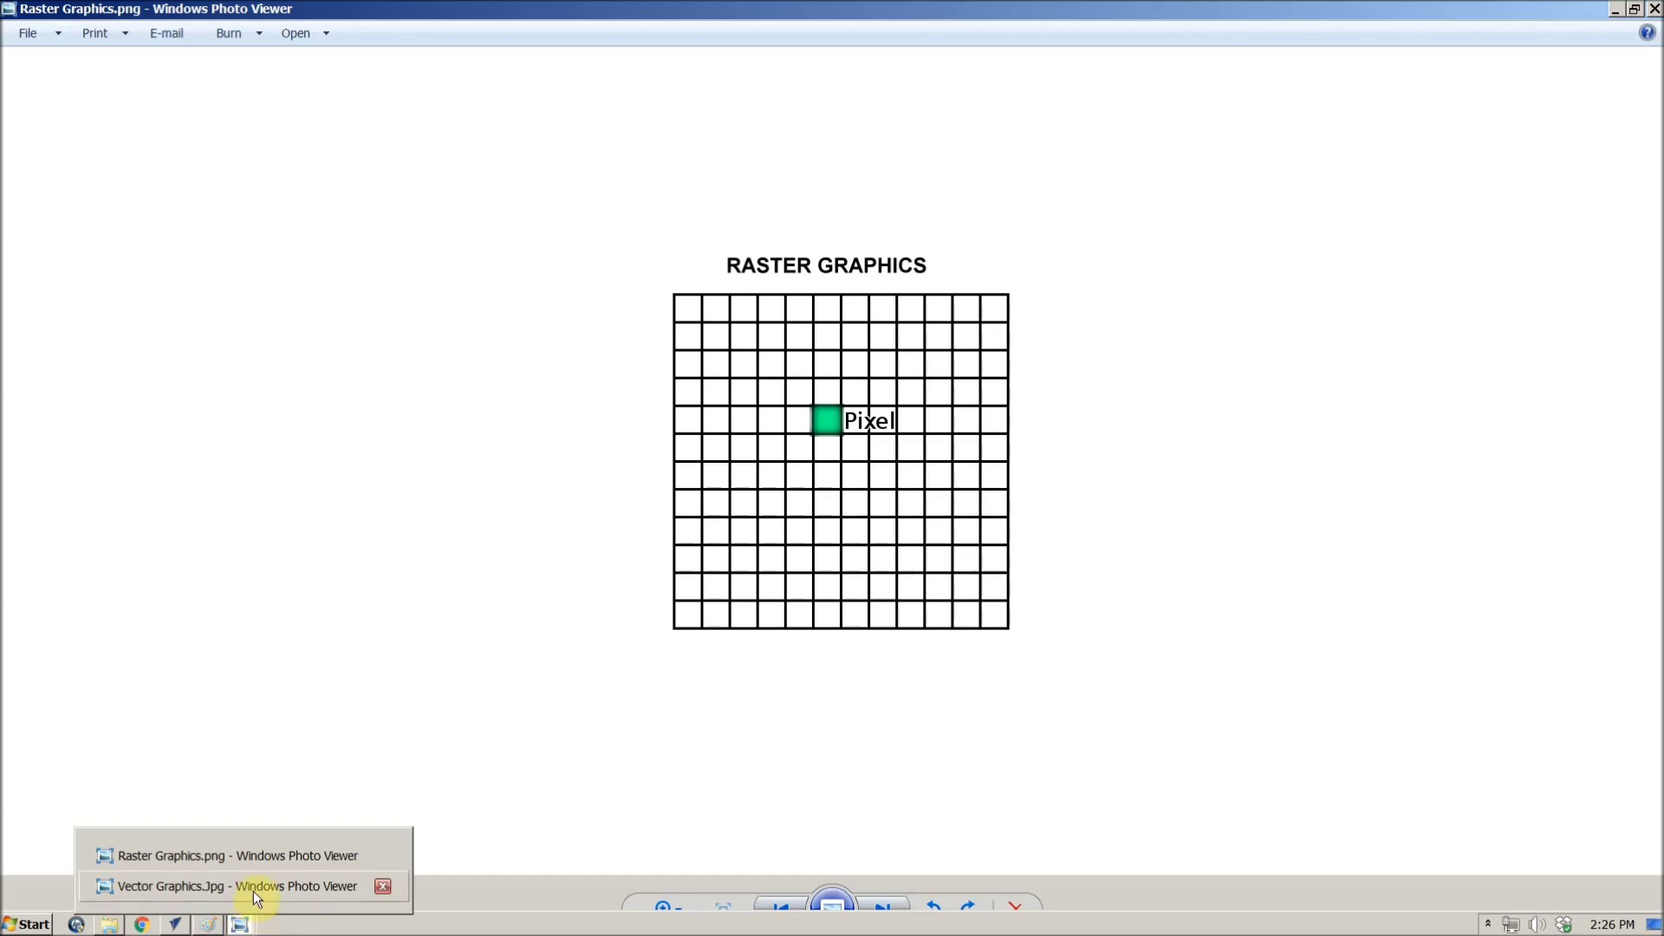
pyautogui.click(253, 892)
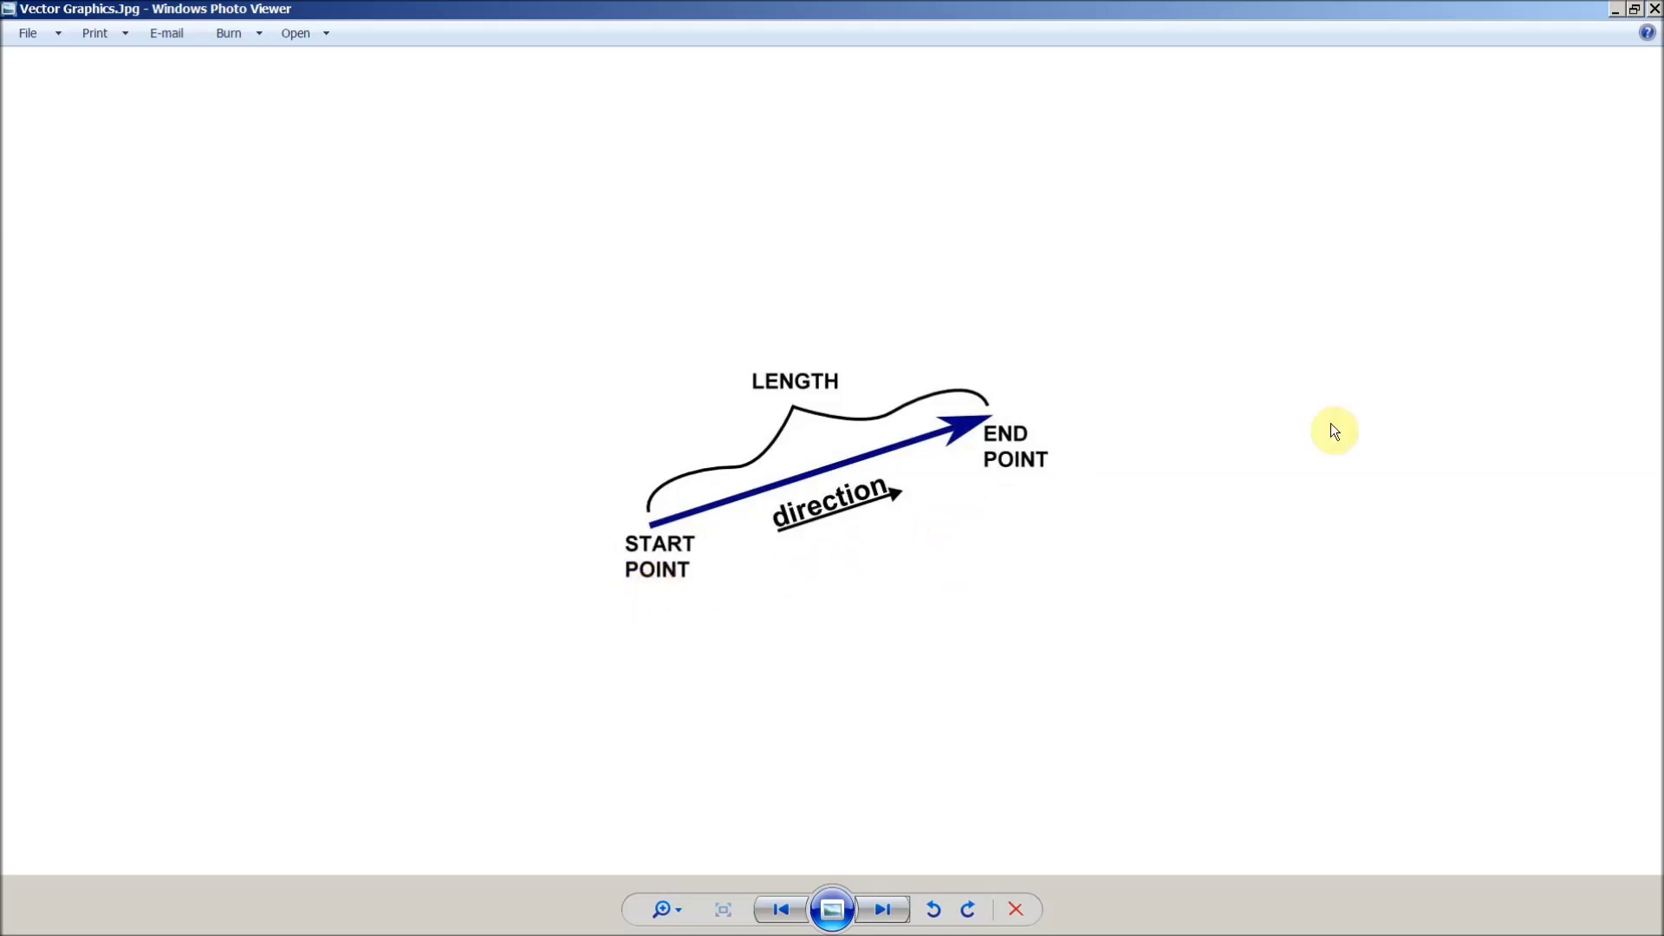
pyautogui.press('Right')
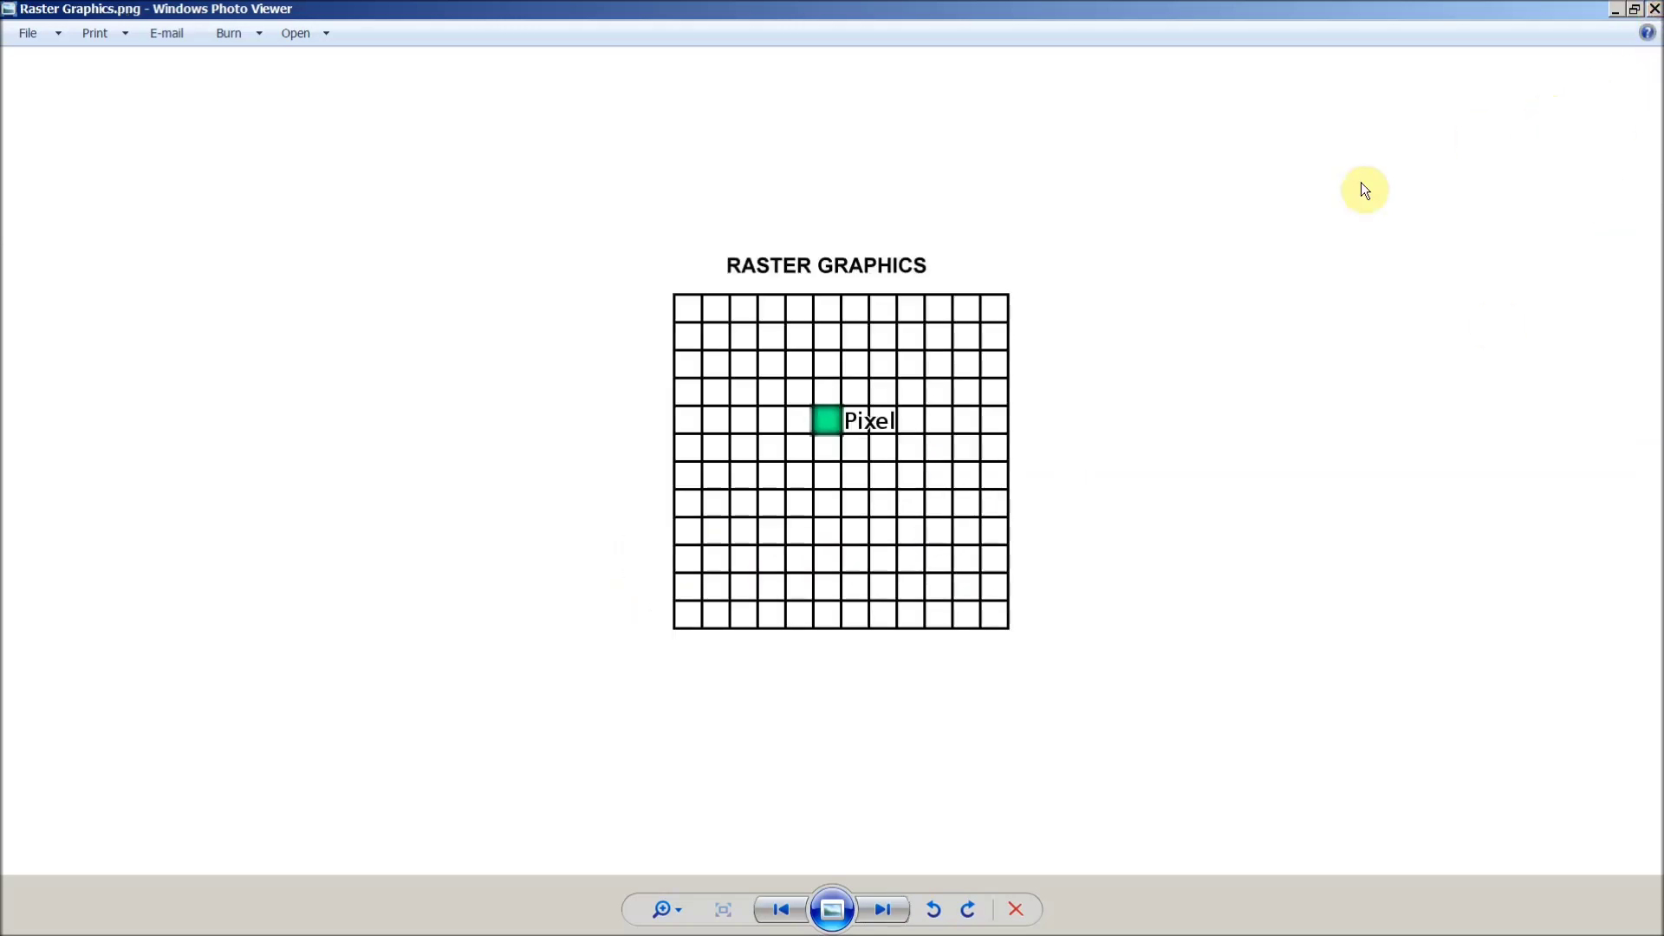
# Step: Close Photo Viewer and view the middle line's nodes in VCarve Pro without changing it
pyautogui.click(1655, 9)
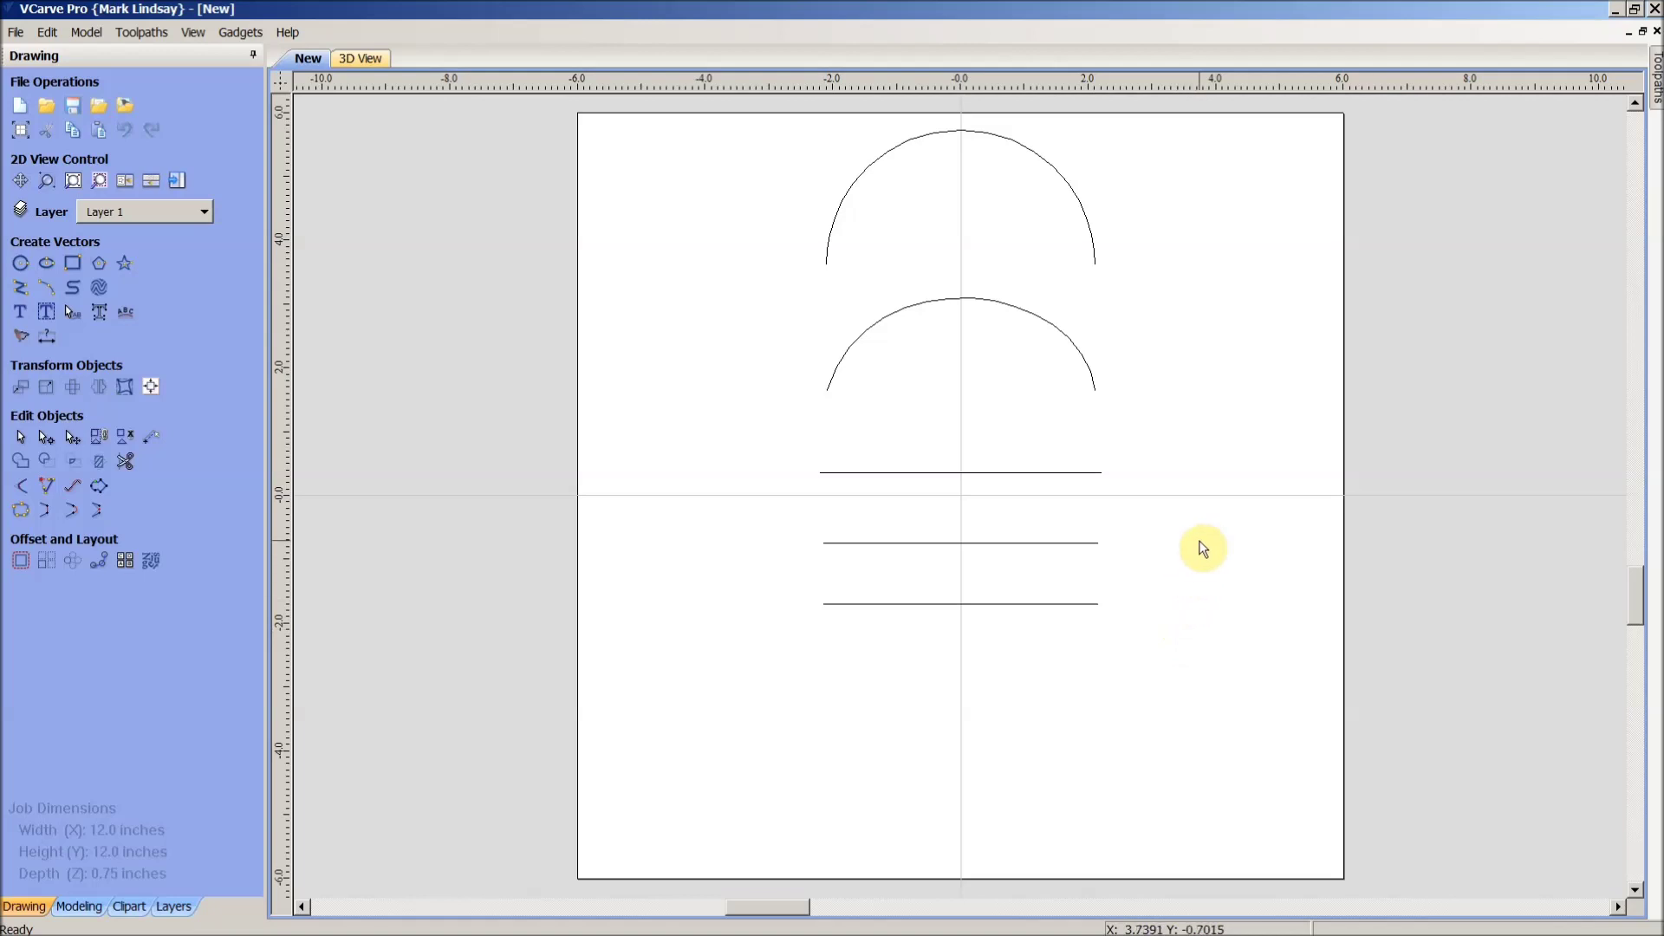
pyautogui.click(902, 543)
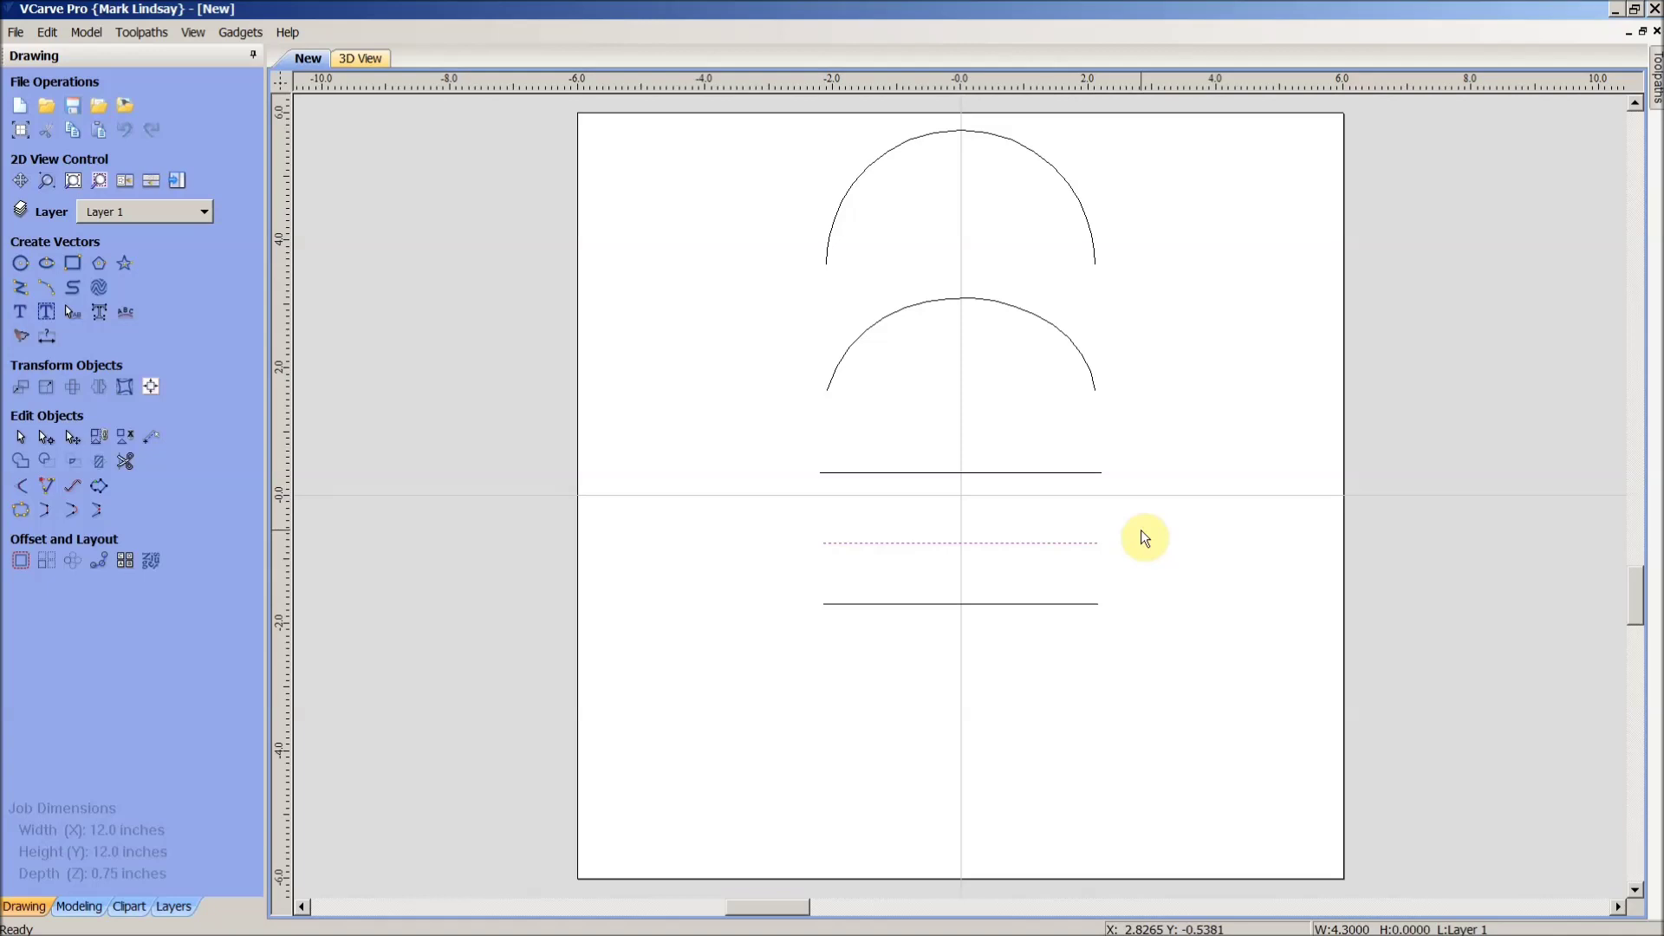
pyautogui.press('n')
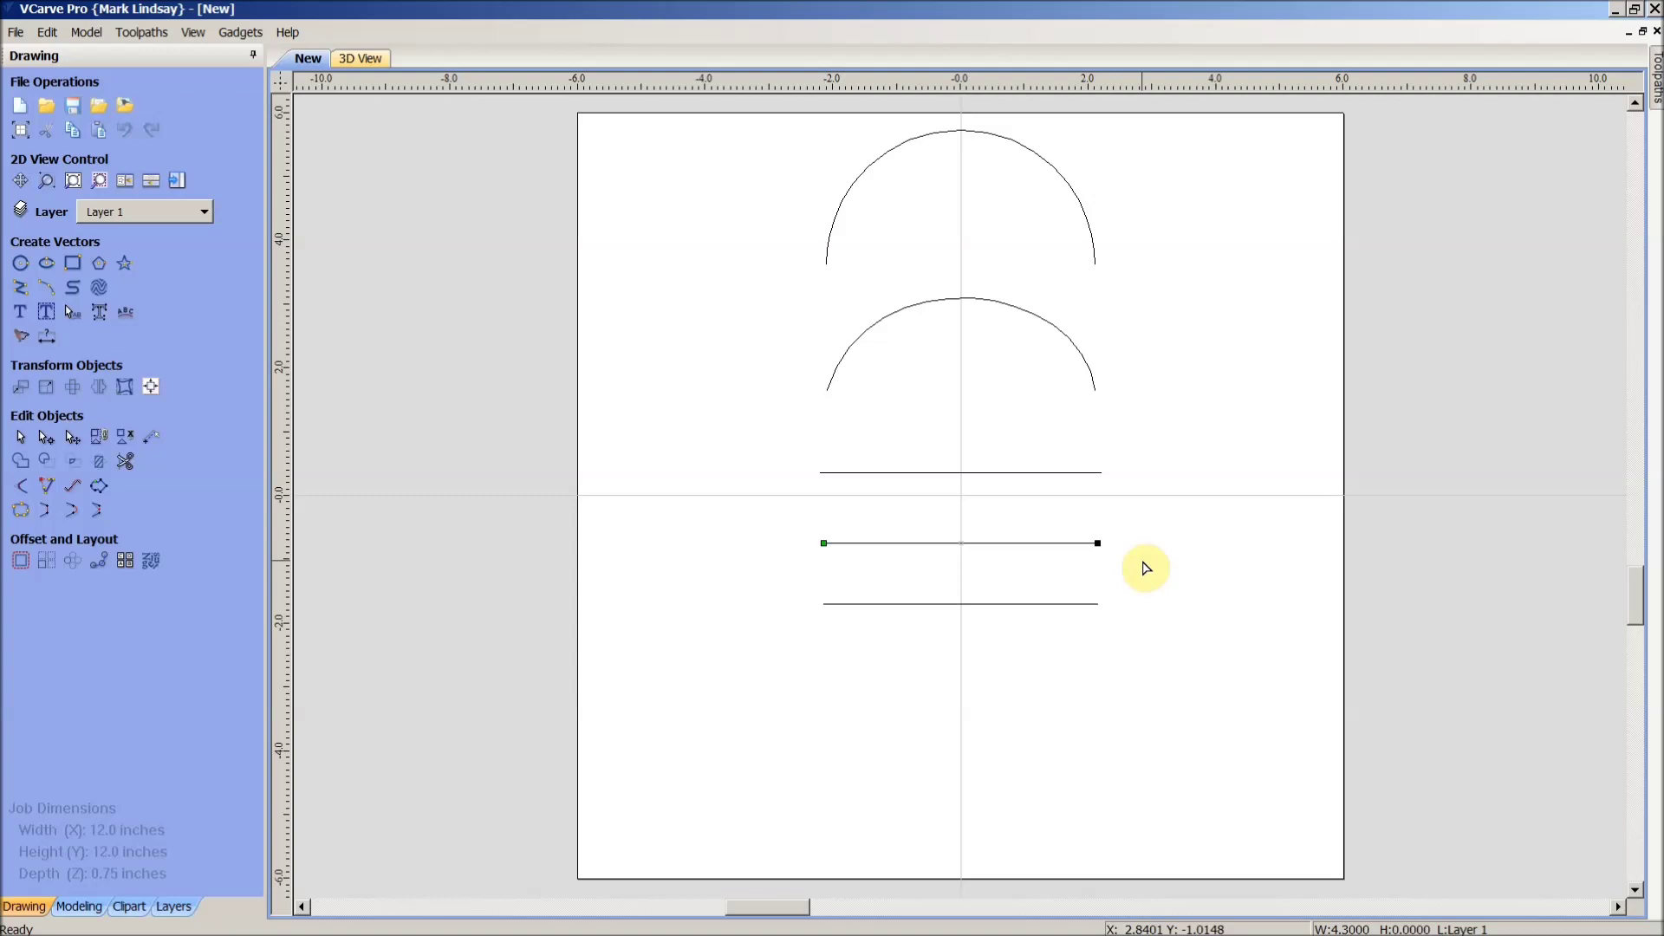
pyautogui.click(1146, 568)
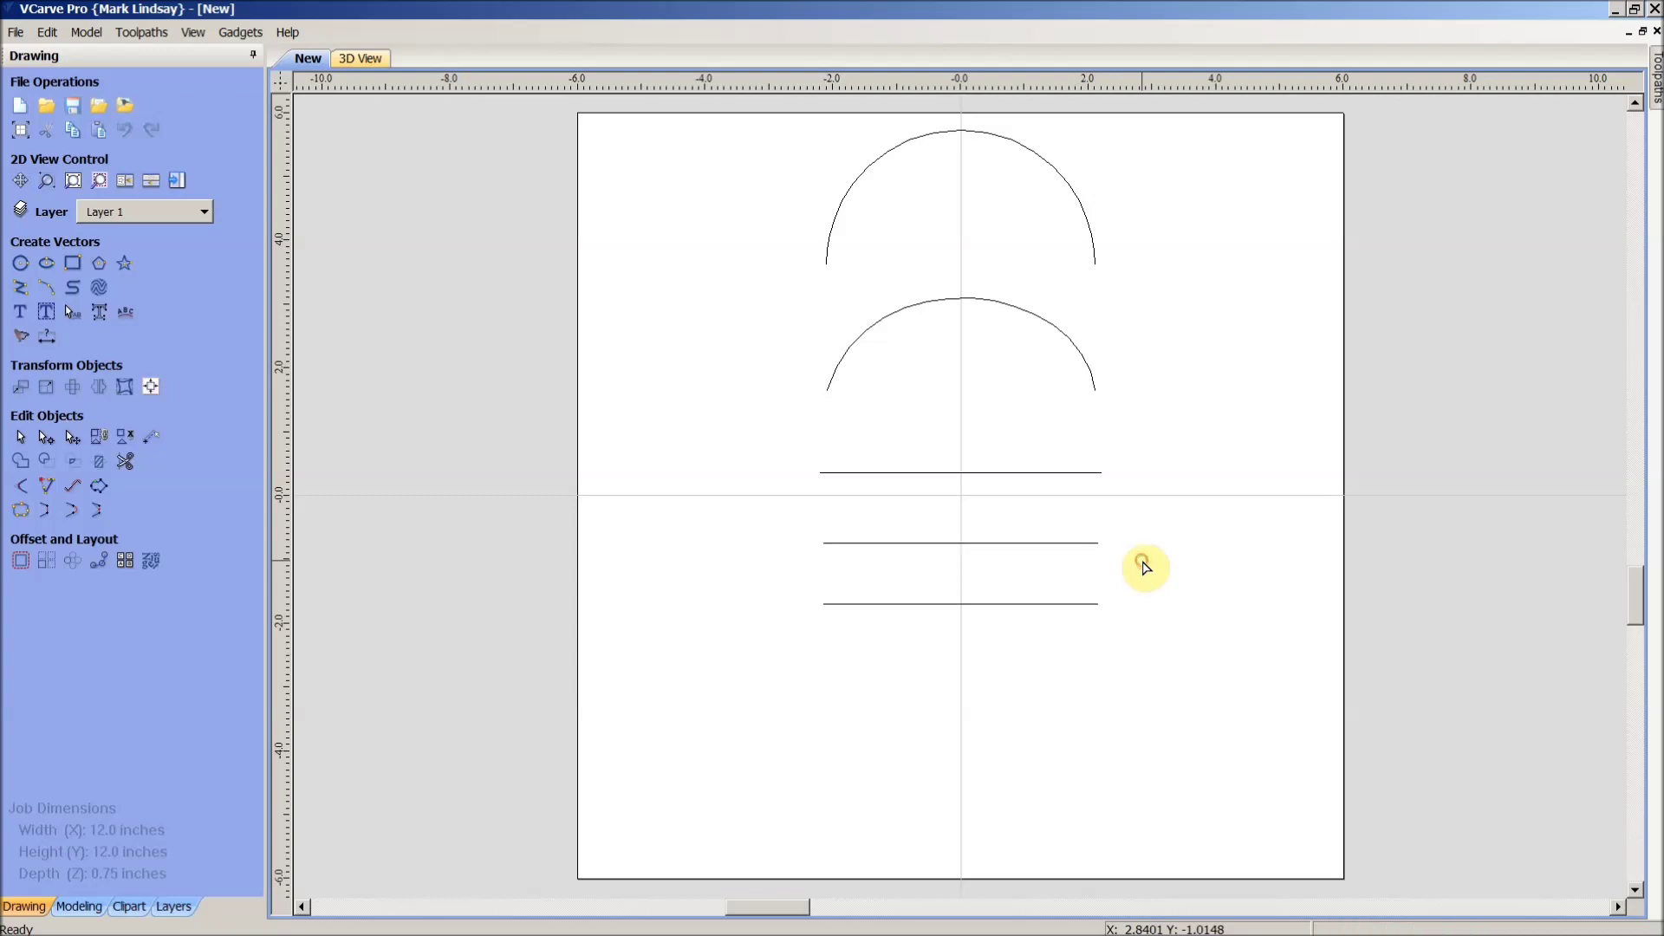
# Step: Select the upper arc and switch it into node editing with the N shortcut
pyautogui.click(1021, 147)
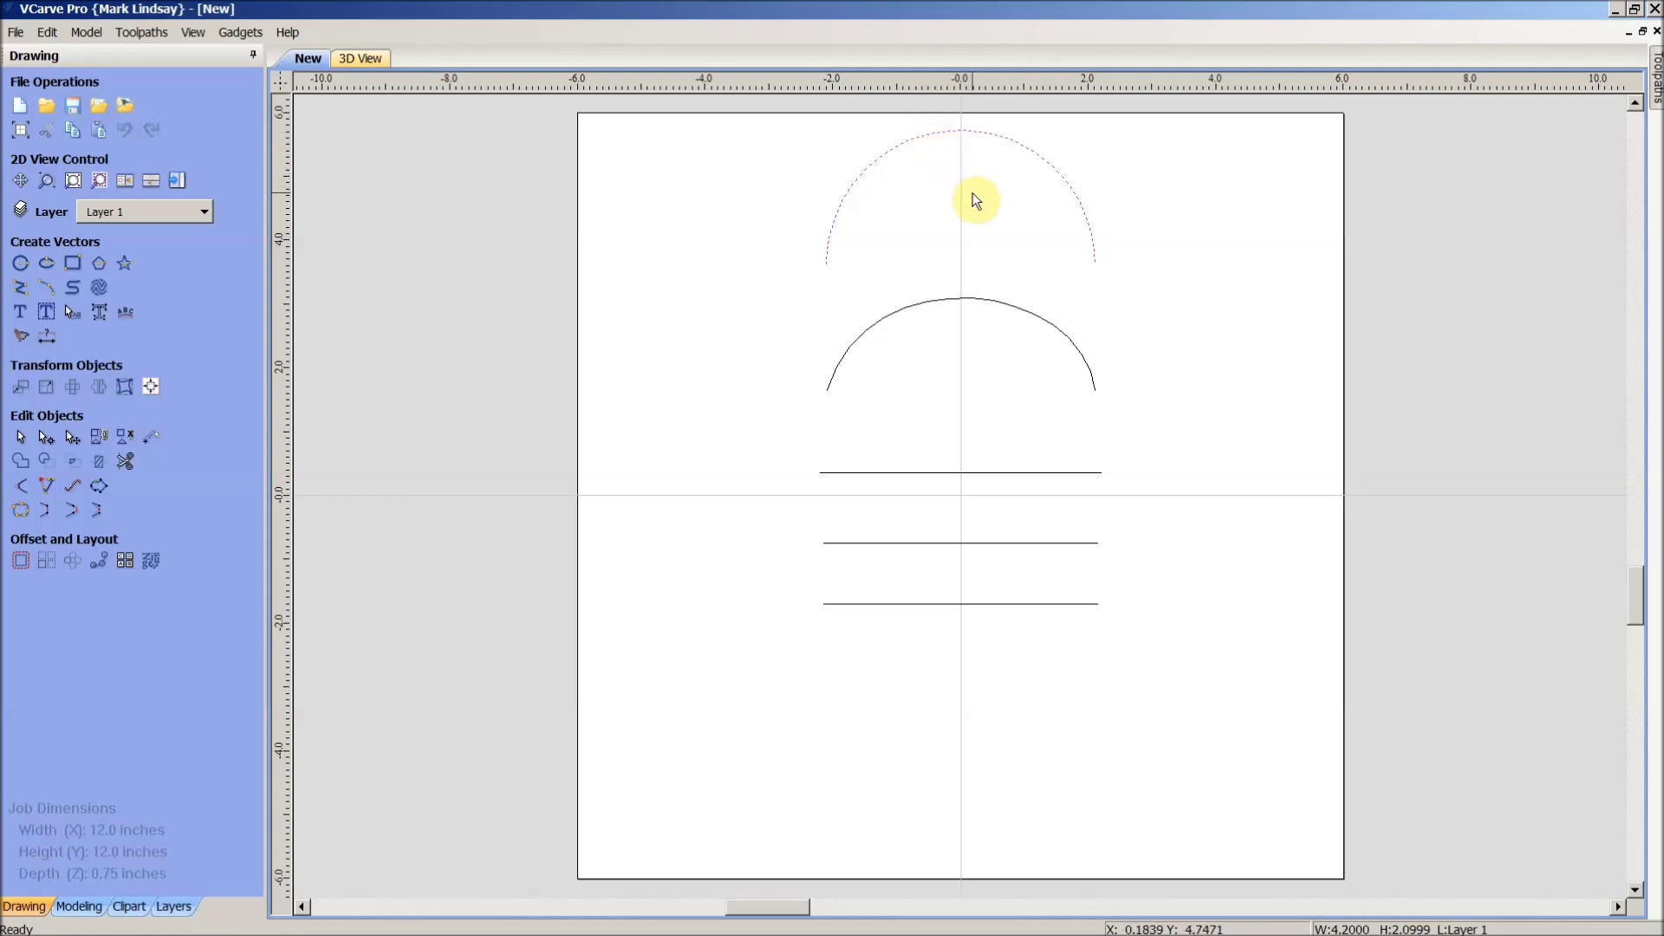
pyautogui.press('n')
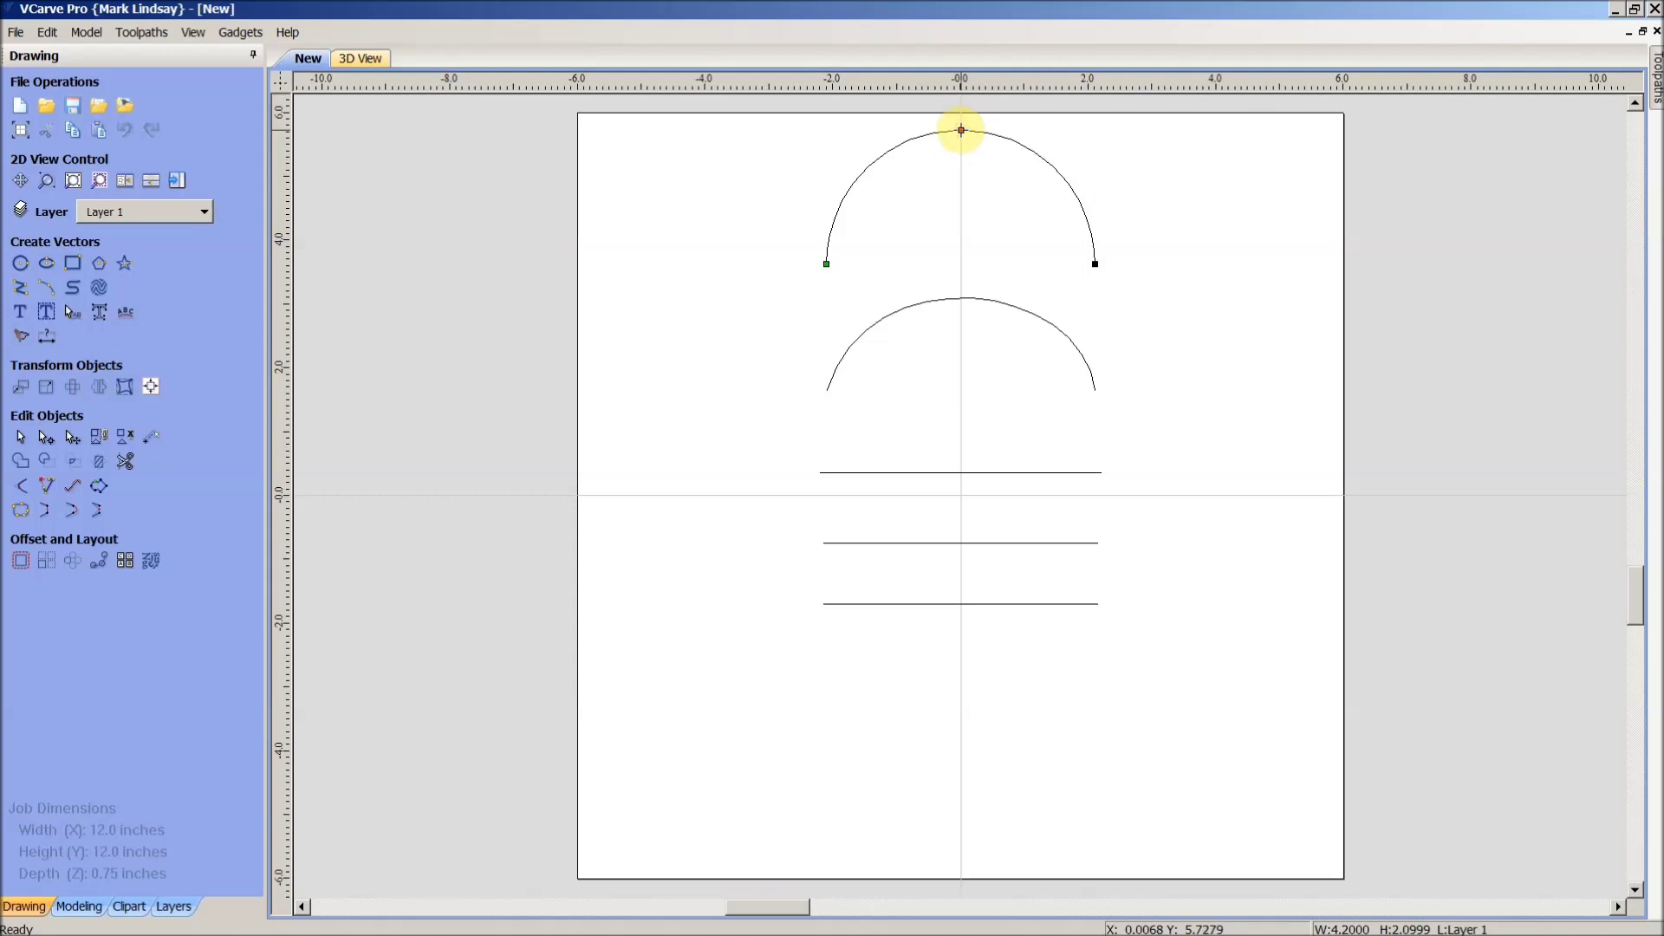
# Step: Drag the upper arc's top node down, flattening it to 4.2 x 0.47 inches
pyautogui.moveTo(961, 130)
pyautogui.mouseDown()
pyautogui.moveTo(959, 233)
pyautogui.moveTo(961, 124)
pyautogui.mouseUp()
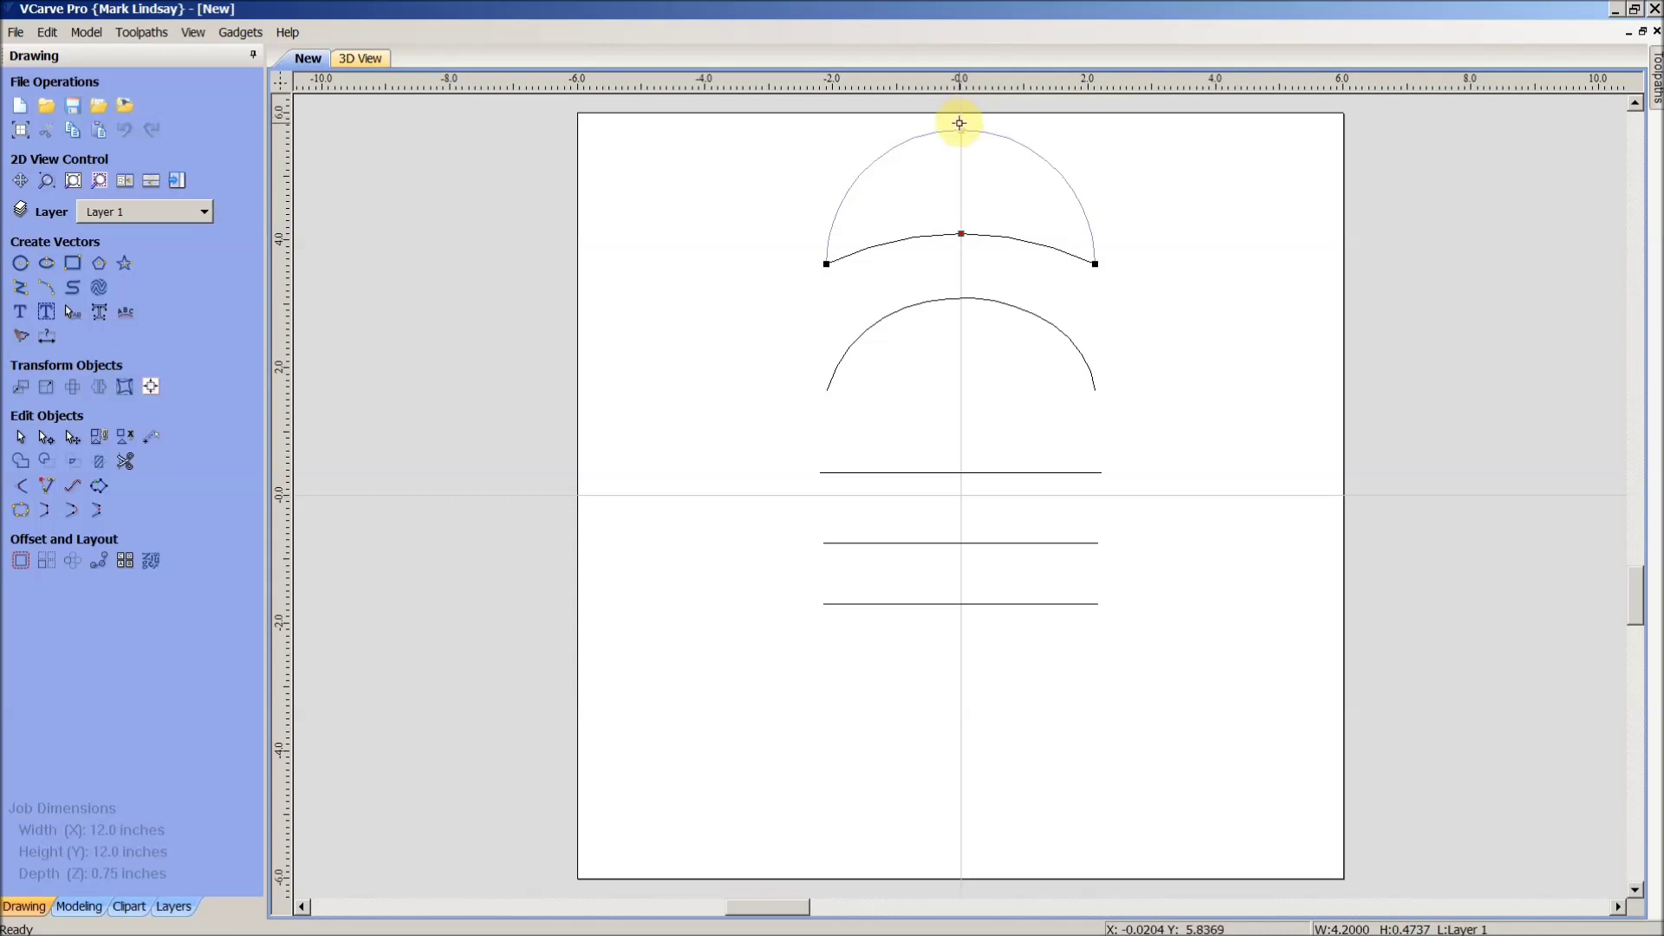
pyautogui.moveTo(959, 123); pyautogui.dragTo(961, 115)
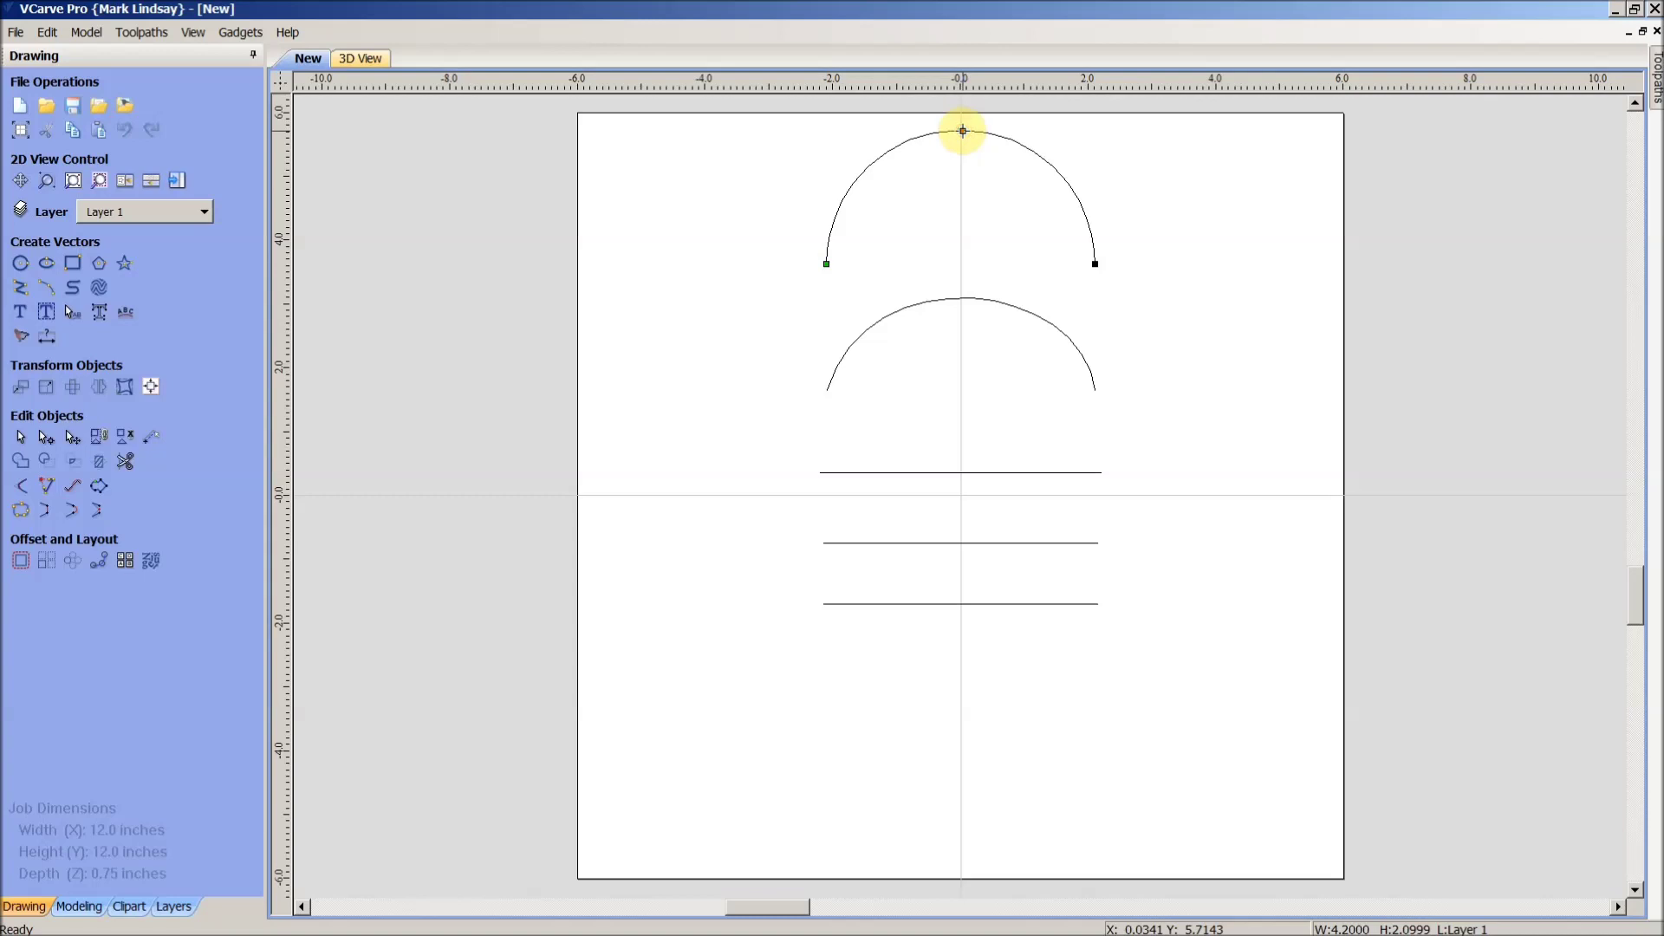
pyautogui.moveTo(962, 131)
pyautogui.mouseDown()
pyautogui.moveTo(966, 191)
pyautogui.moveTo(967, 124)
pyautogui.mouseUp()
# Step: Move the top arc's midpoint up and down to set how high it bulges
pyautogui.moveTo(960, 130); pyautogui.dragTo(963, 206)
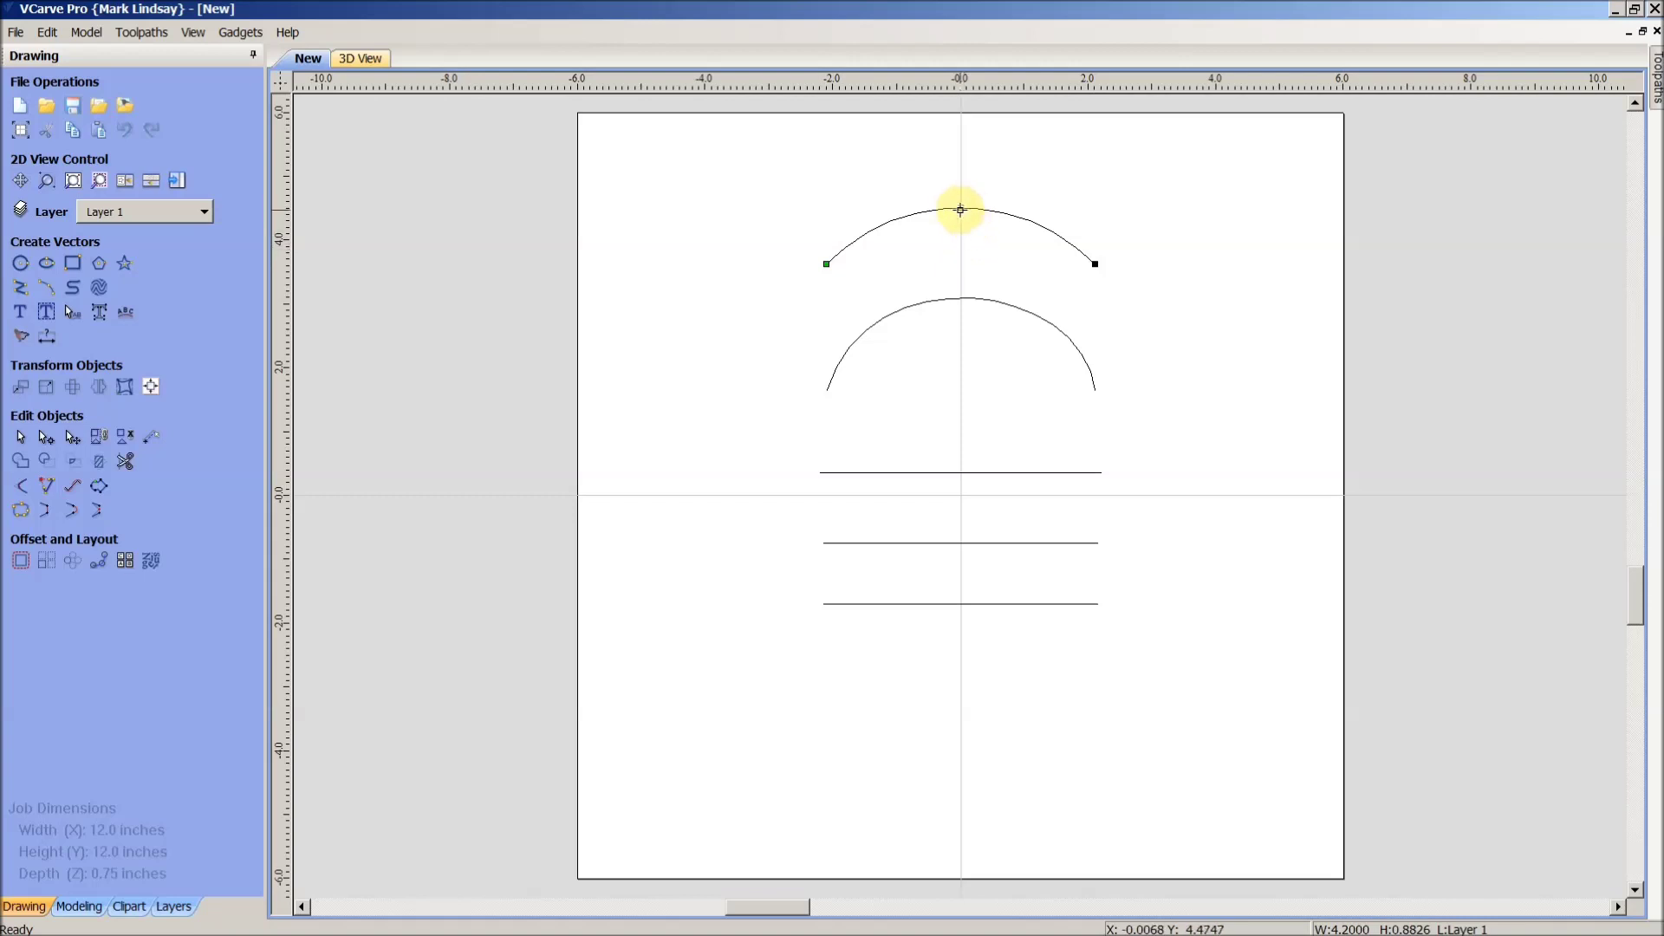
pyautogui.moveTo(962, 205); pyautogui.dragTo(962, 229)
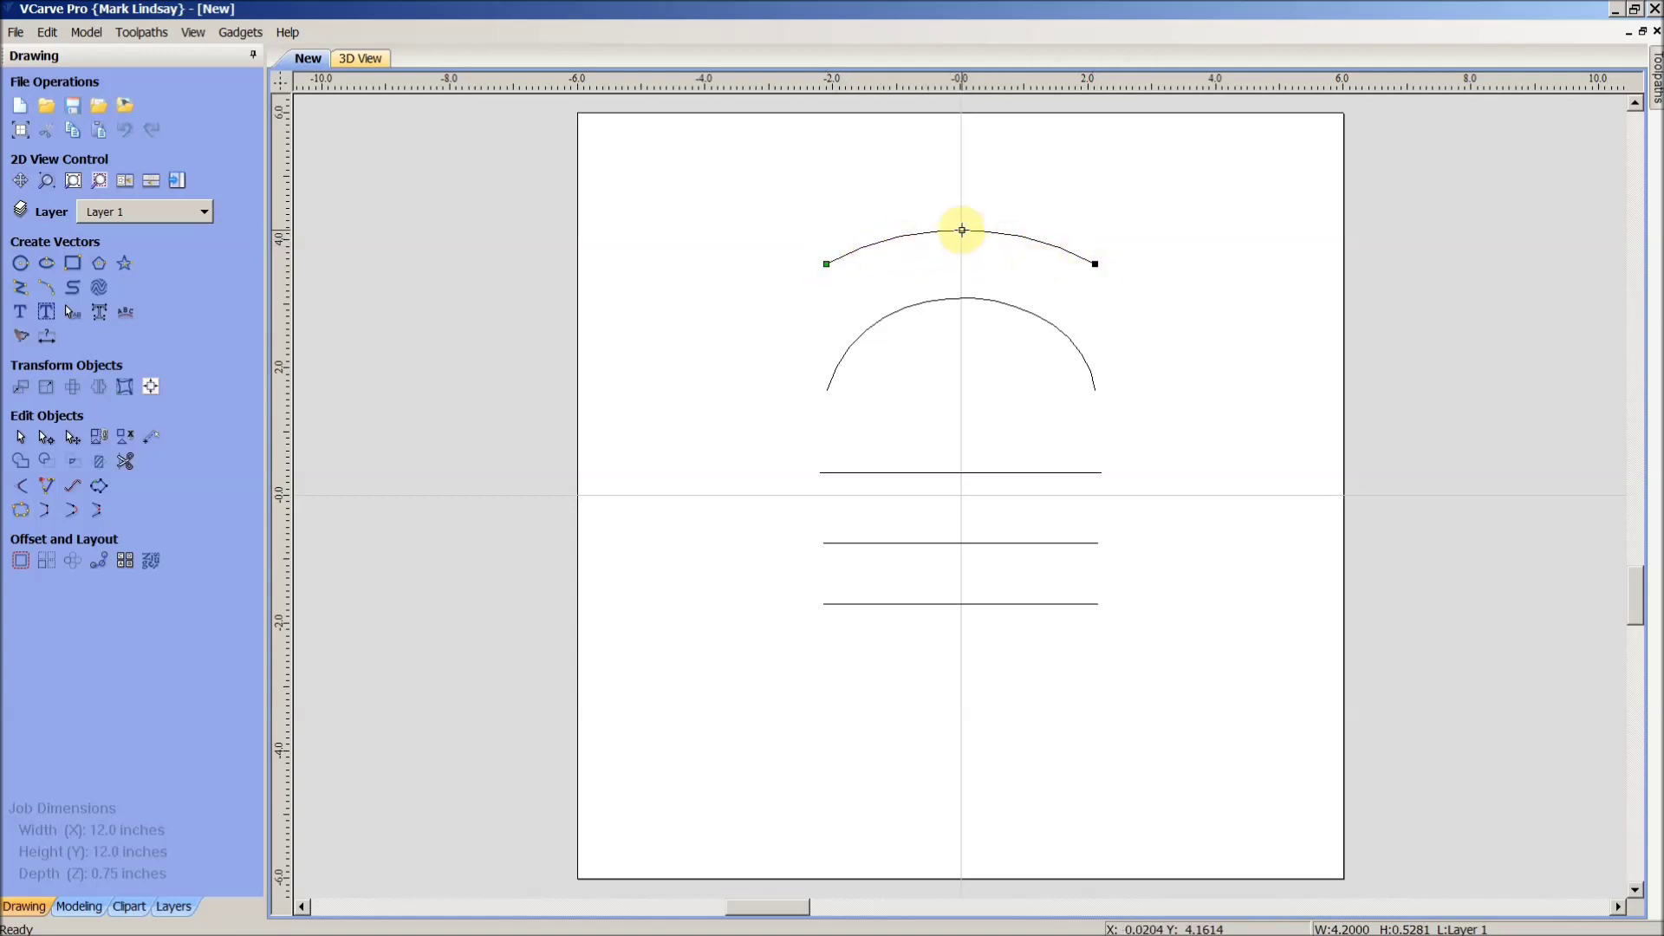
pyautogui.moveTo(962, 230); pyautogui.dragTo(964, 167)
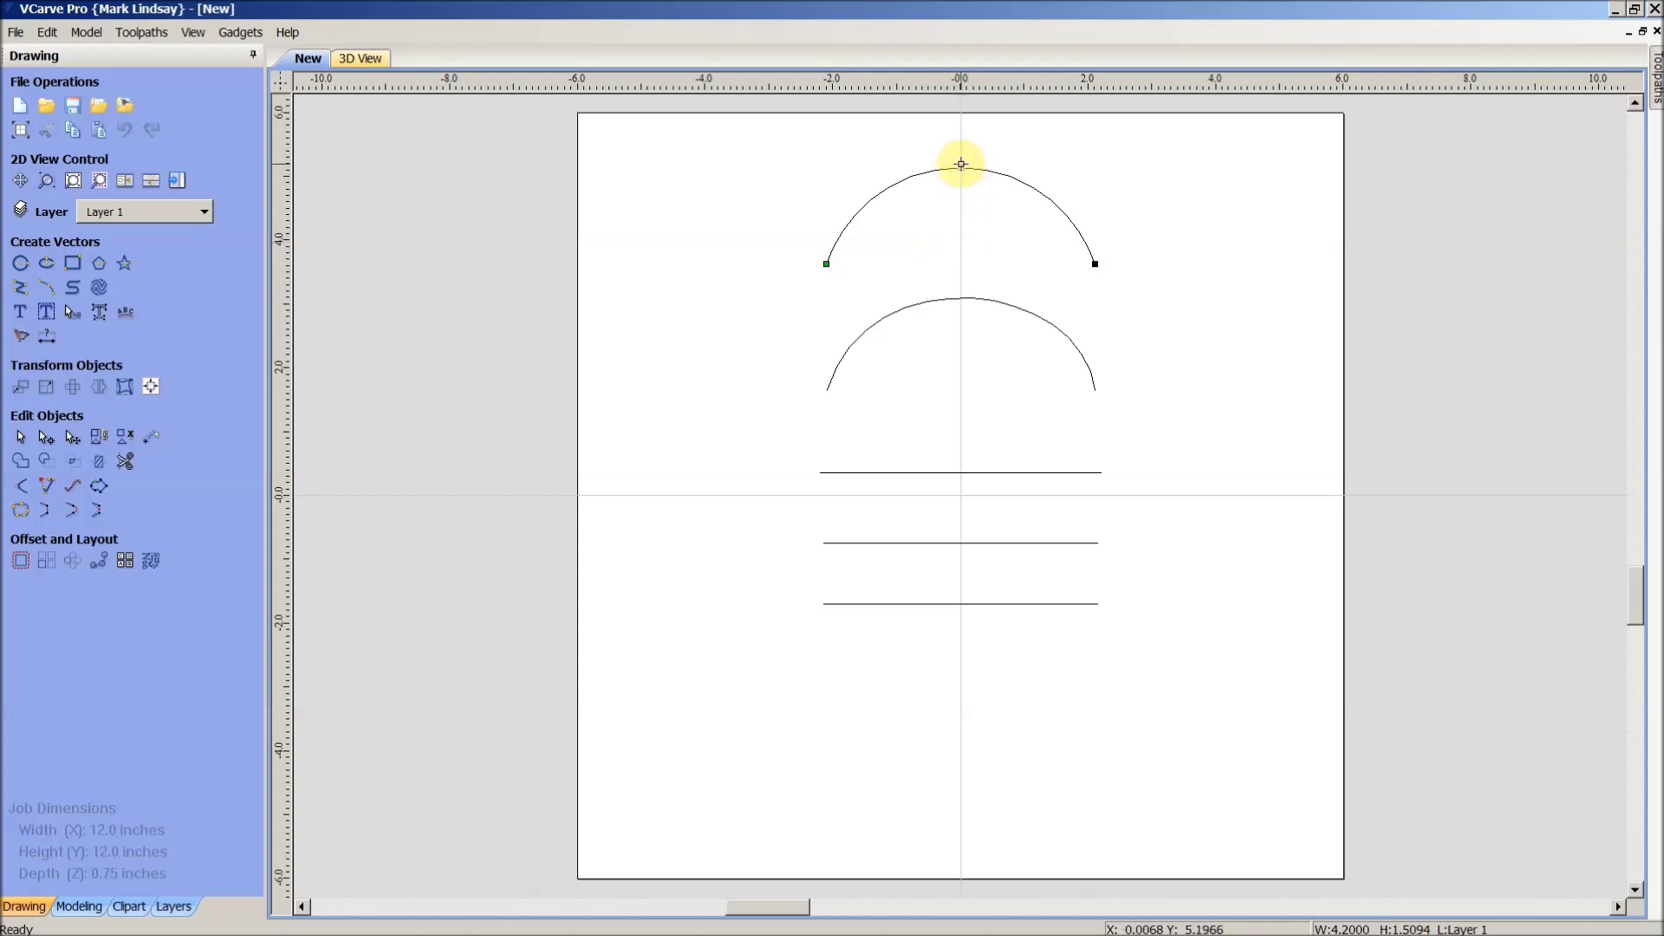
pyautogui.moveTo(961, 164); pyautogui.dragTo(959, 202)
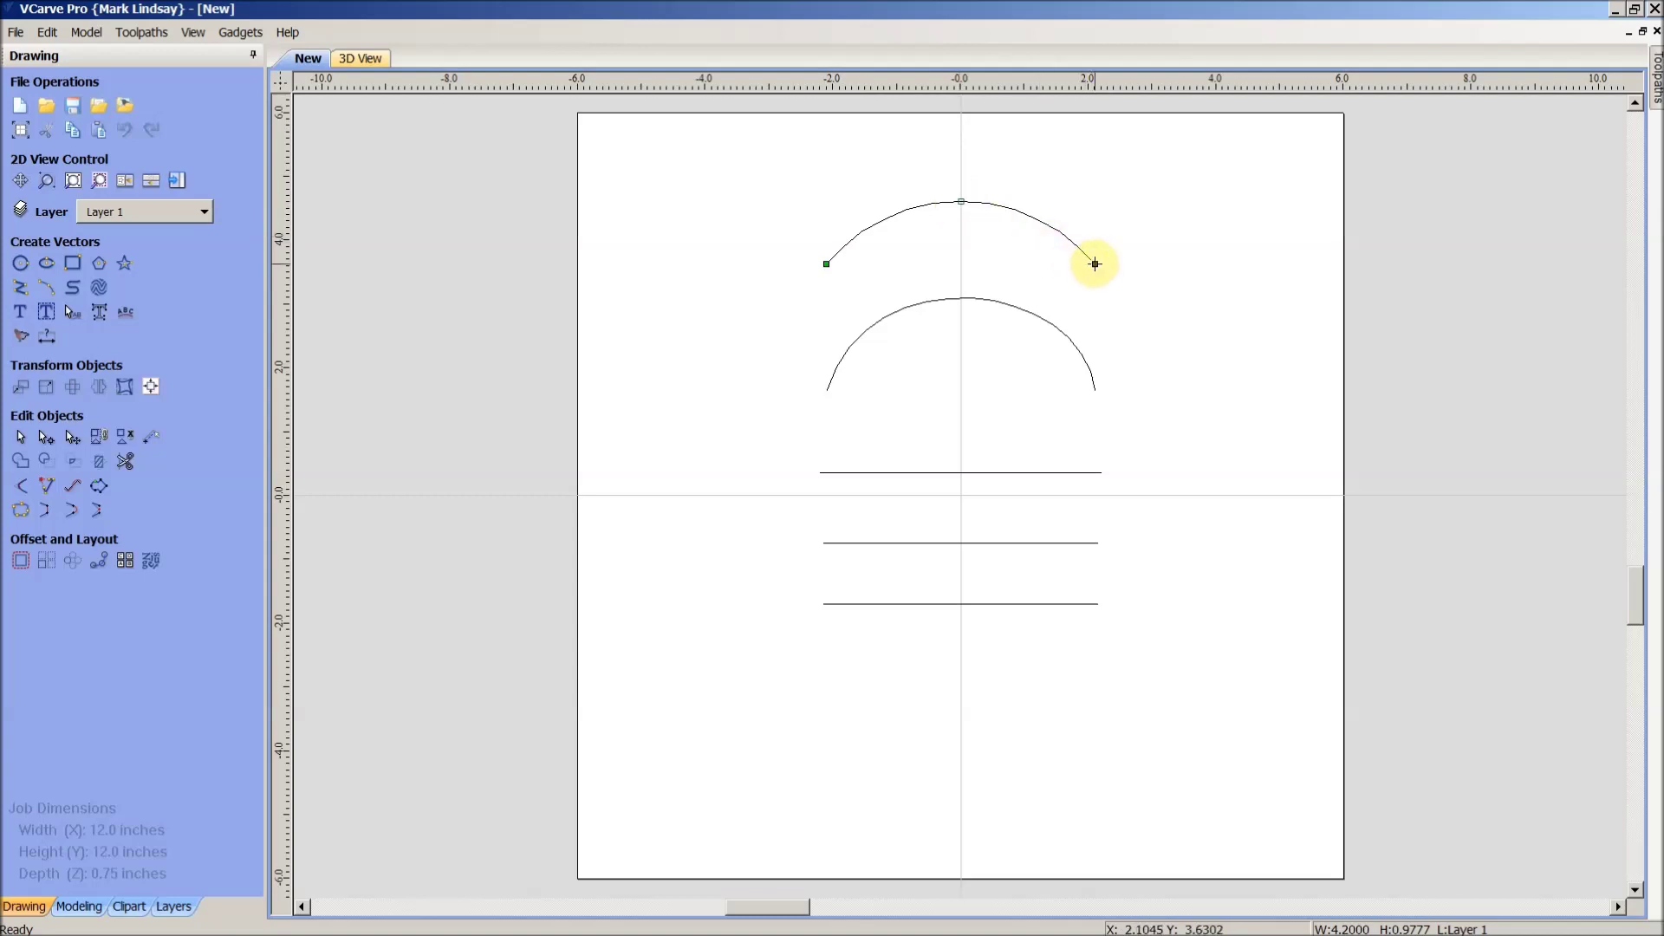
# Step: Stretch the top arc's right end further right and flatten its widened bulge
pyautogui.moveTo(1094, 263); pyautogui.dragTo(1237, 253)
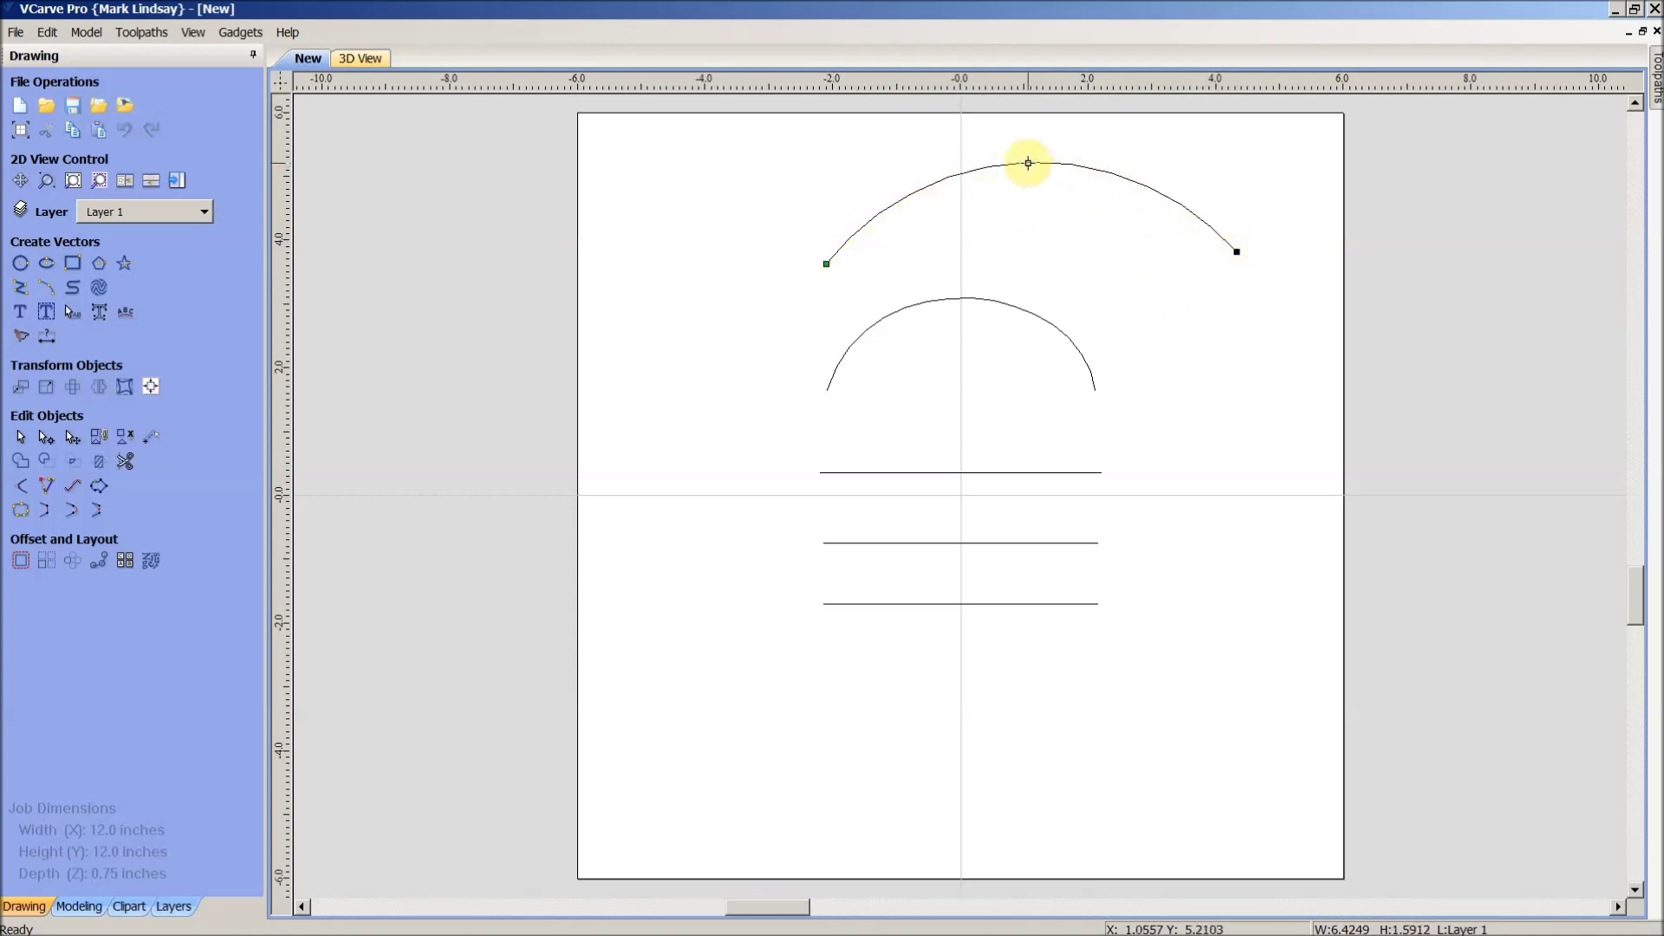
pyautogui.moveTo(1028, 163); pyautogui.dragTo(1034, 230)
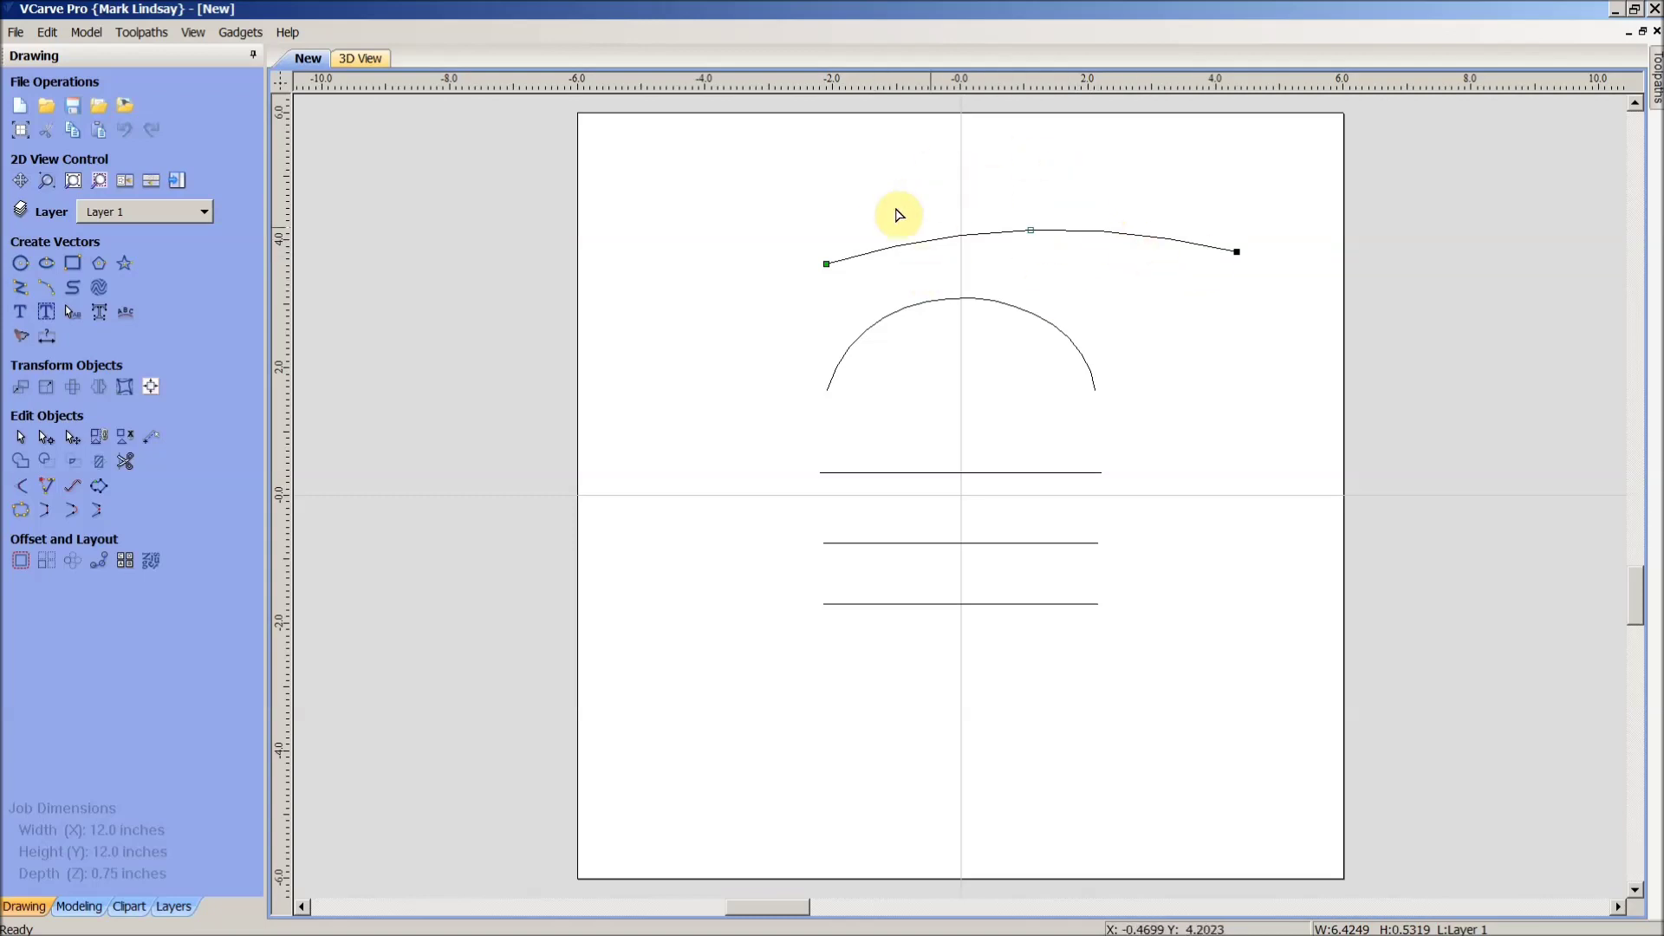
pyautogui.click(1159, 369)
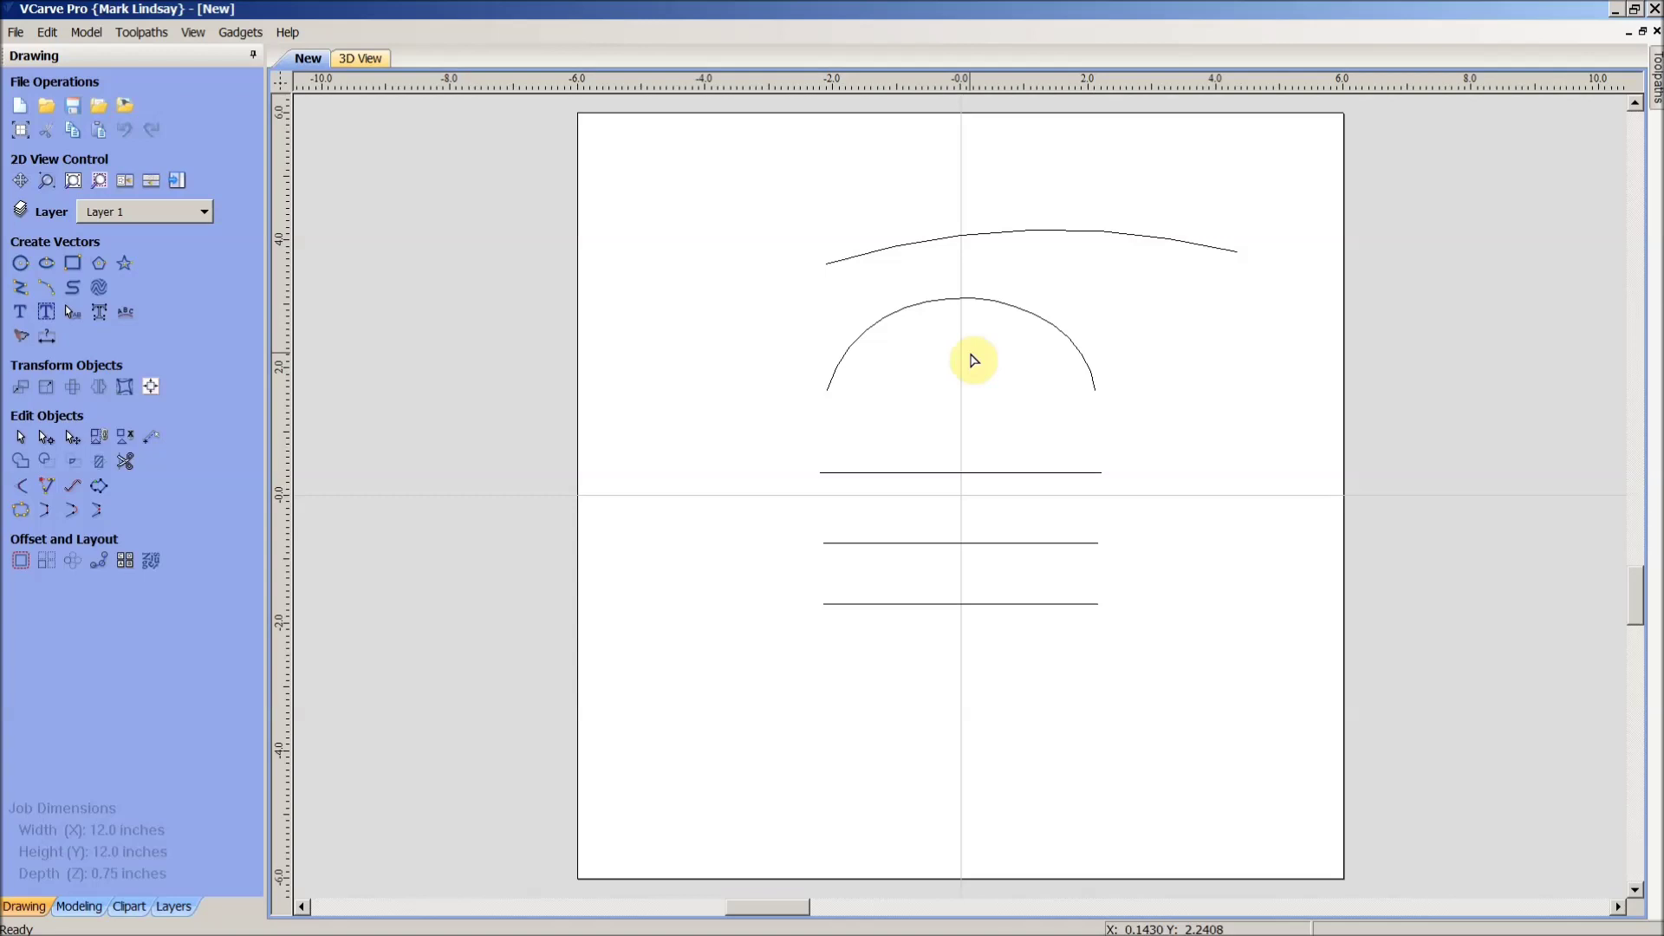
pyautogui.click(969, 304)
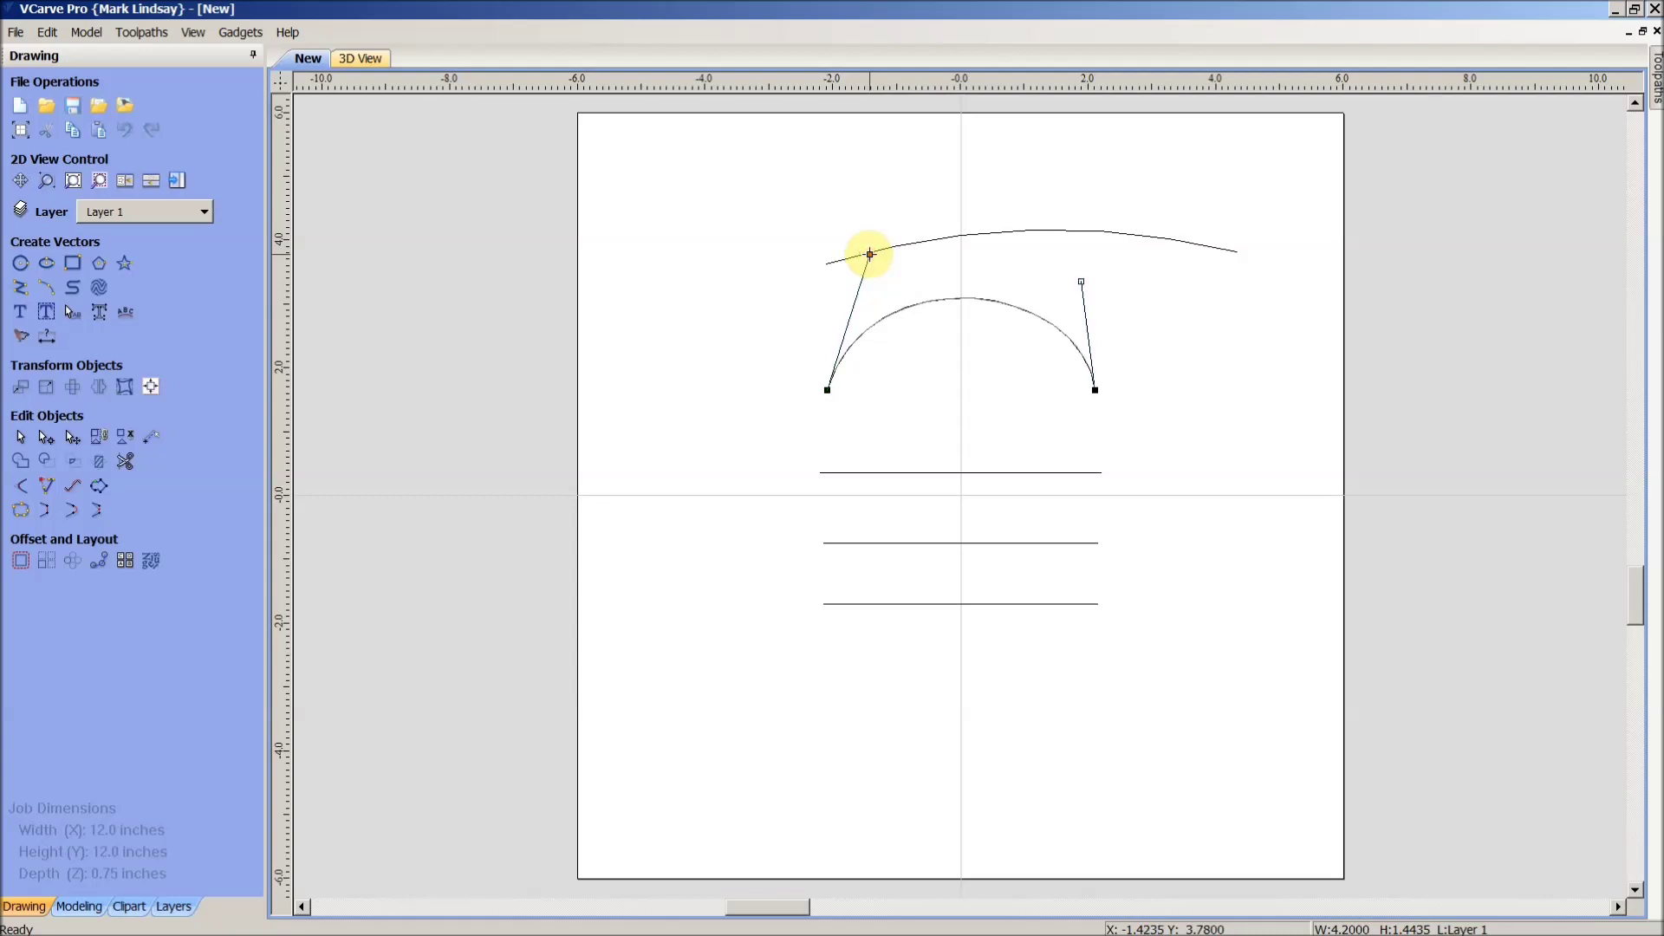
# Step: Drag the lower curve's left handle down and right into a 4.2 x 0.93 inch S-wave
pyautogui.moveTo(914, 304); pyautogui.dragTo(886, 479)
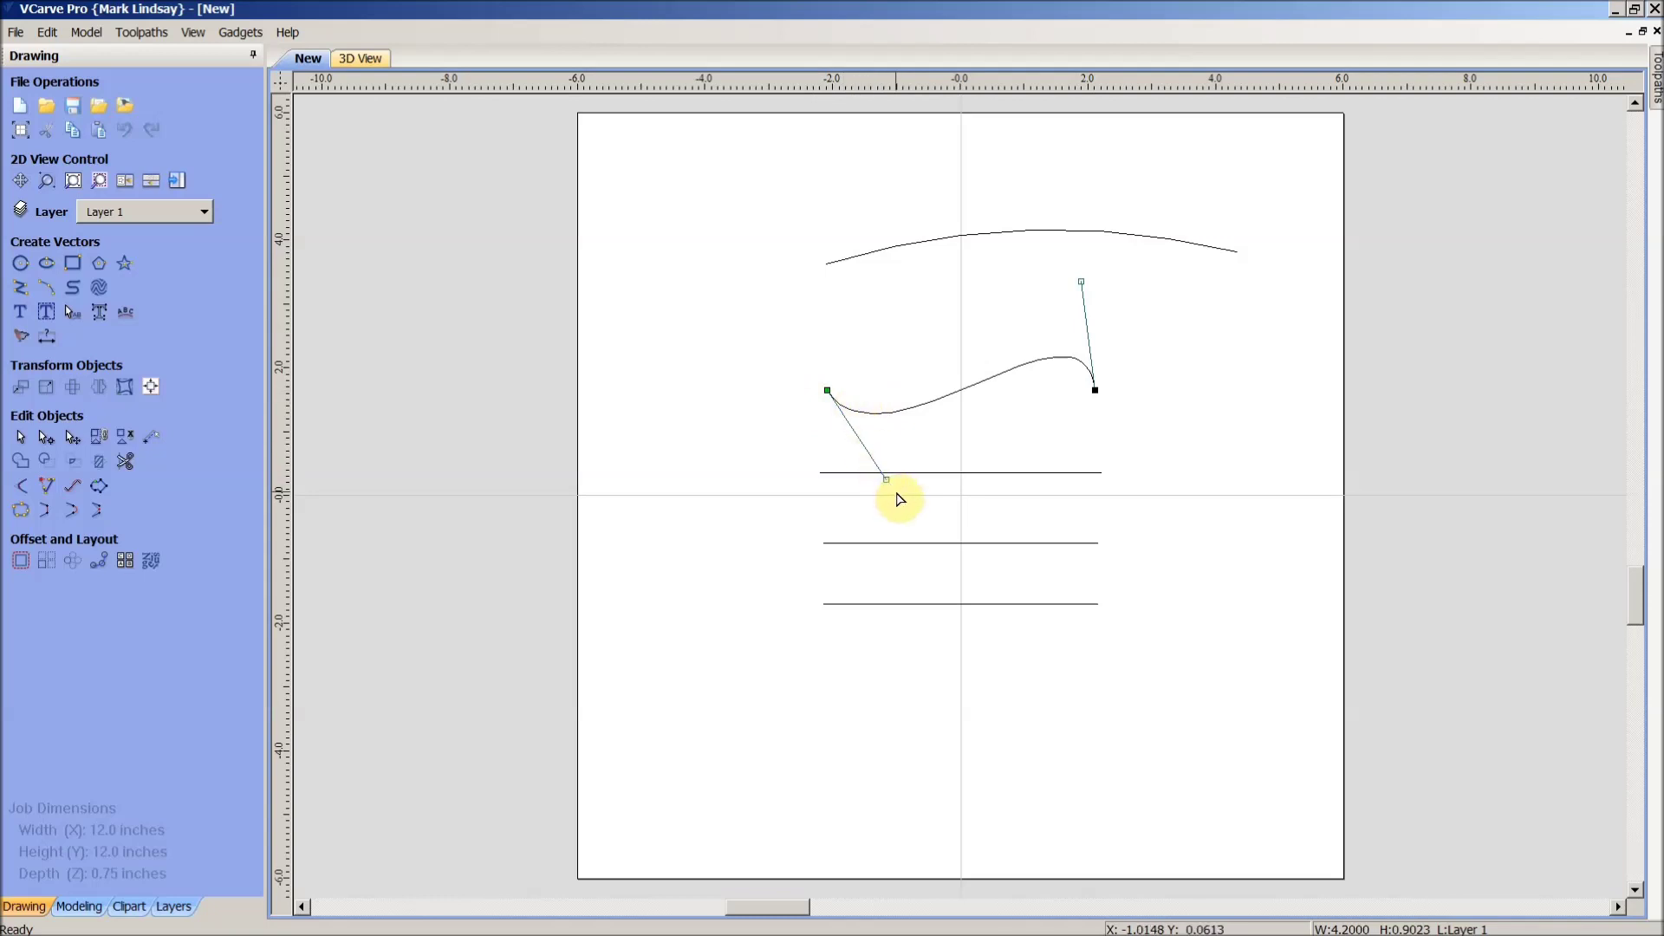
pyautogui.moveTo(883, 480)
pyautogui.mouseDown()
pyautogui.moveTo(936, 417)
pyautogui.moveTo(857, 485)
pyautogui.mouseUp()
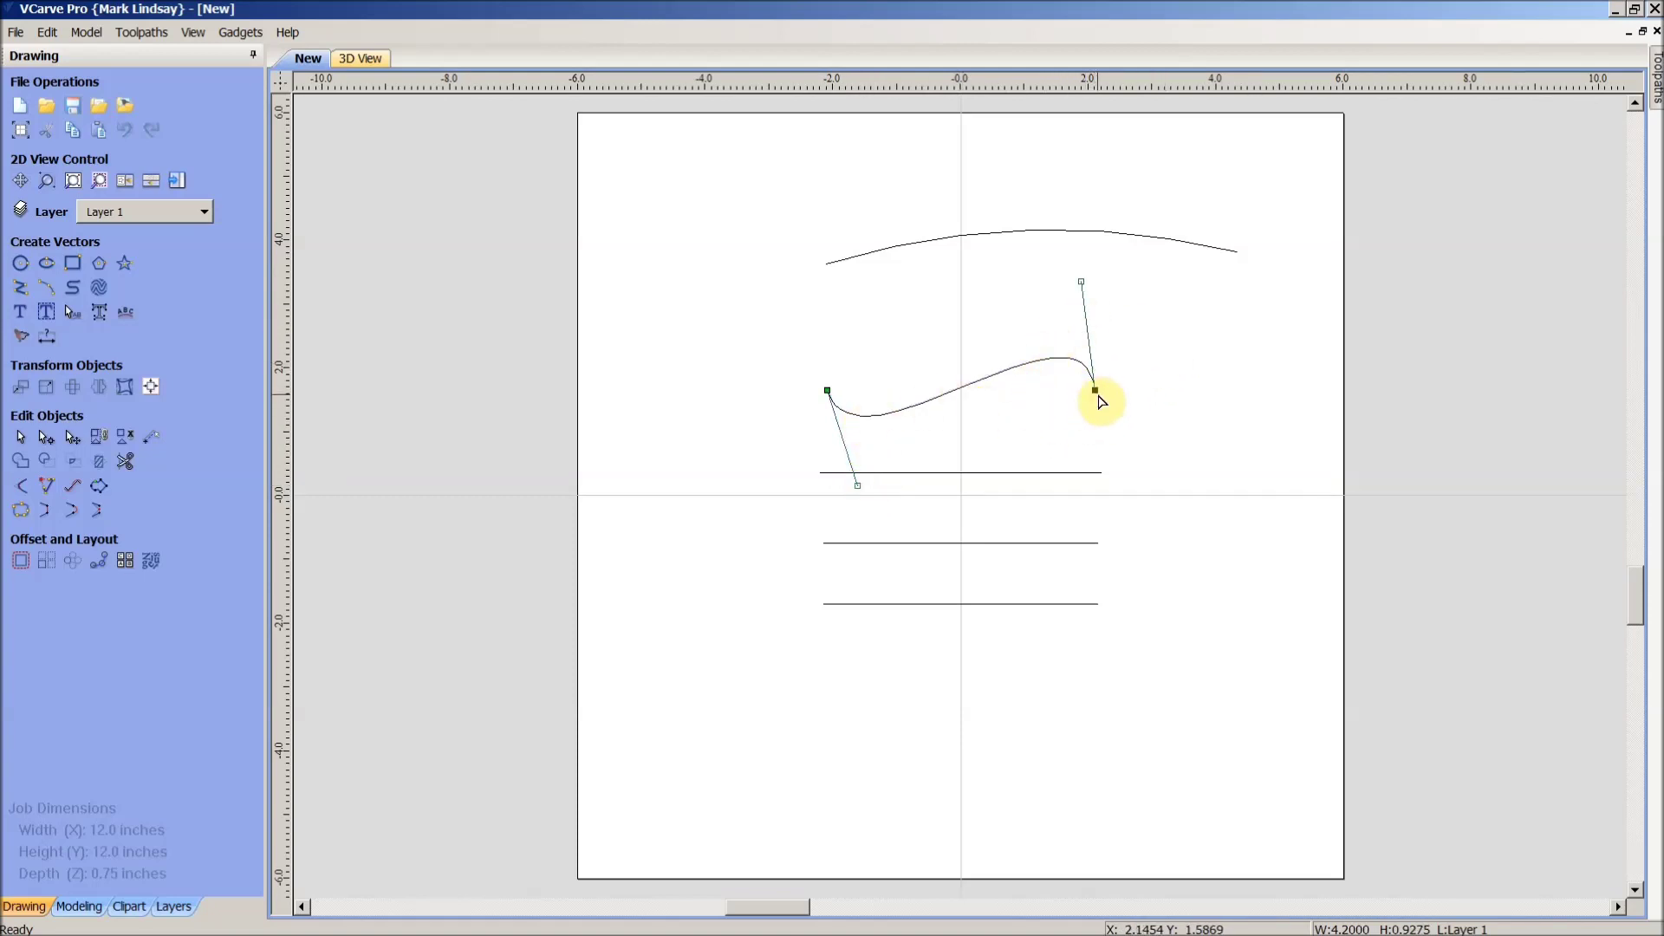
pyautogui.click(828, 391)
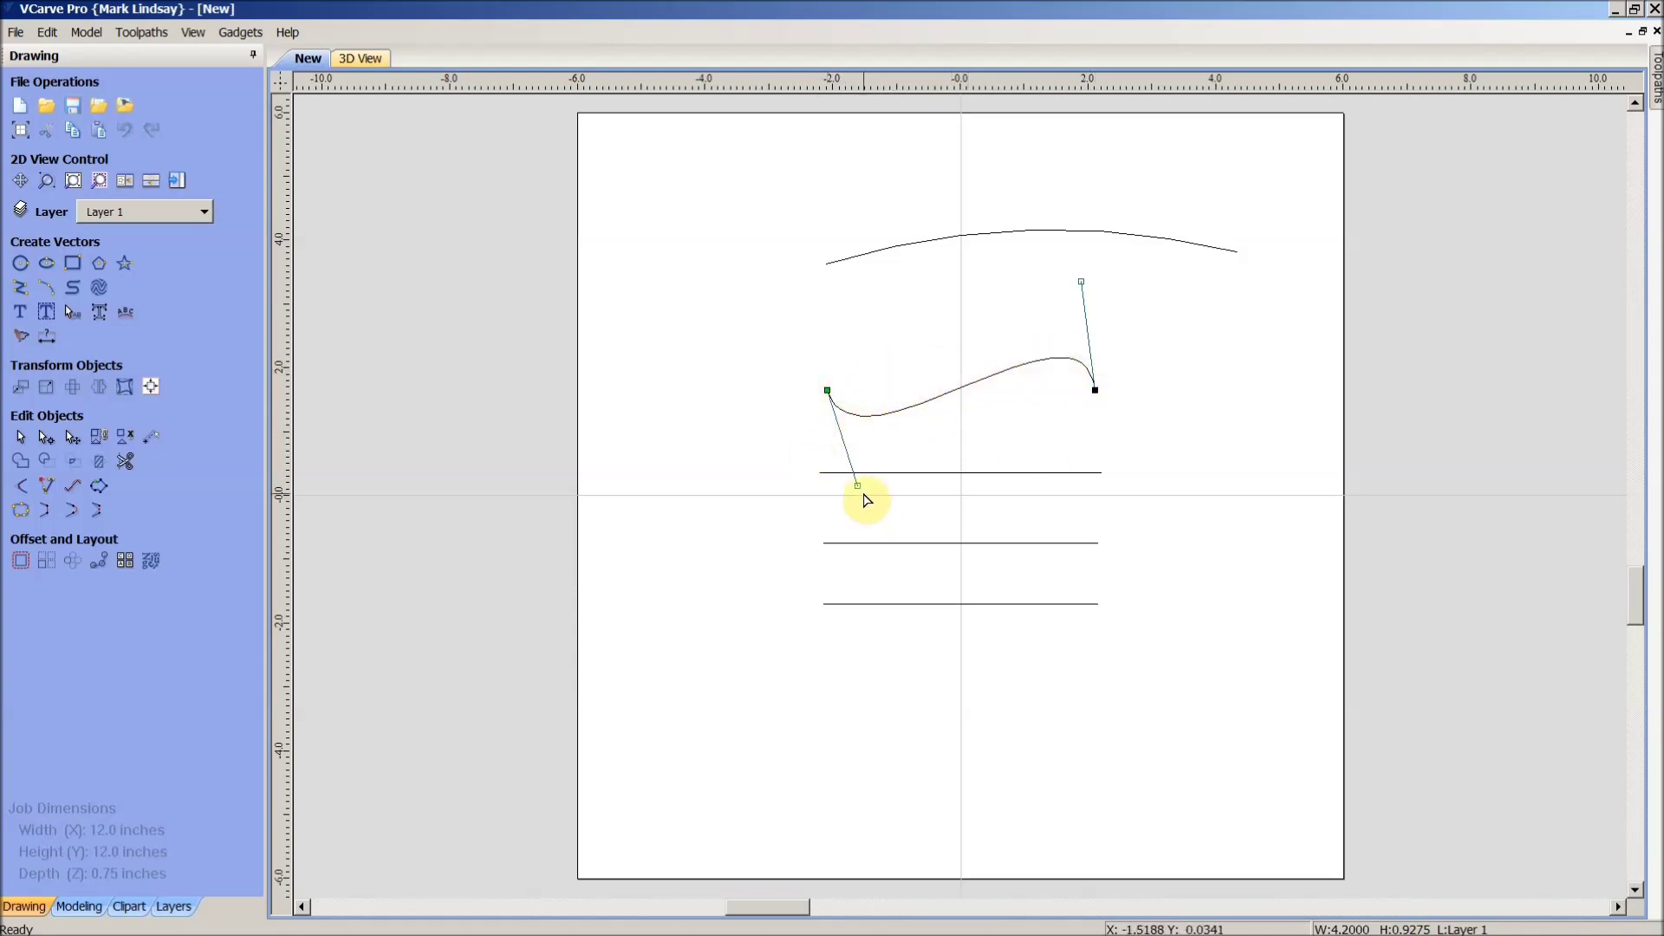
# Step: Deepen the S-curve's left dip and raise a tall right peak, reaching 4.2 x 2.23 inches
pyautogui.moveTo(858, 485); pyautogui.dragTo(1015, 659)
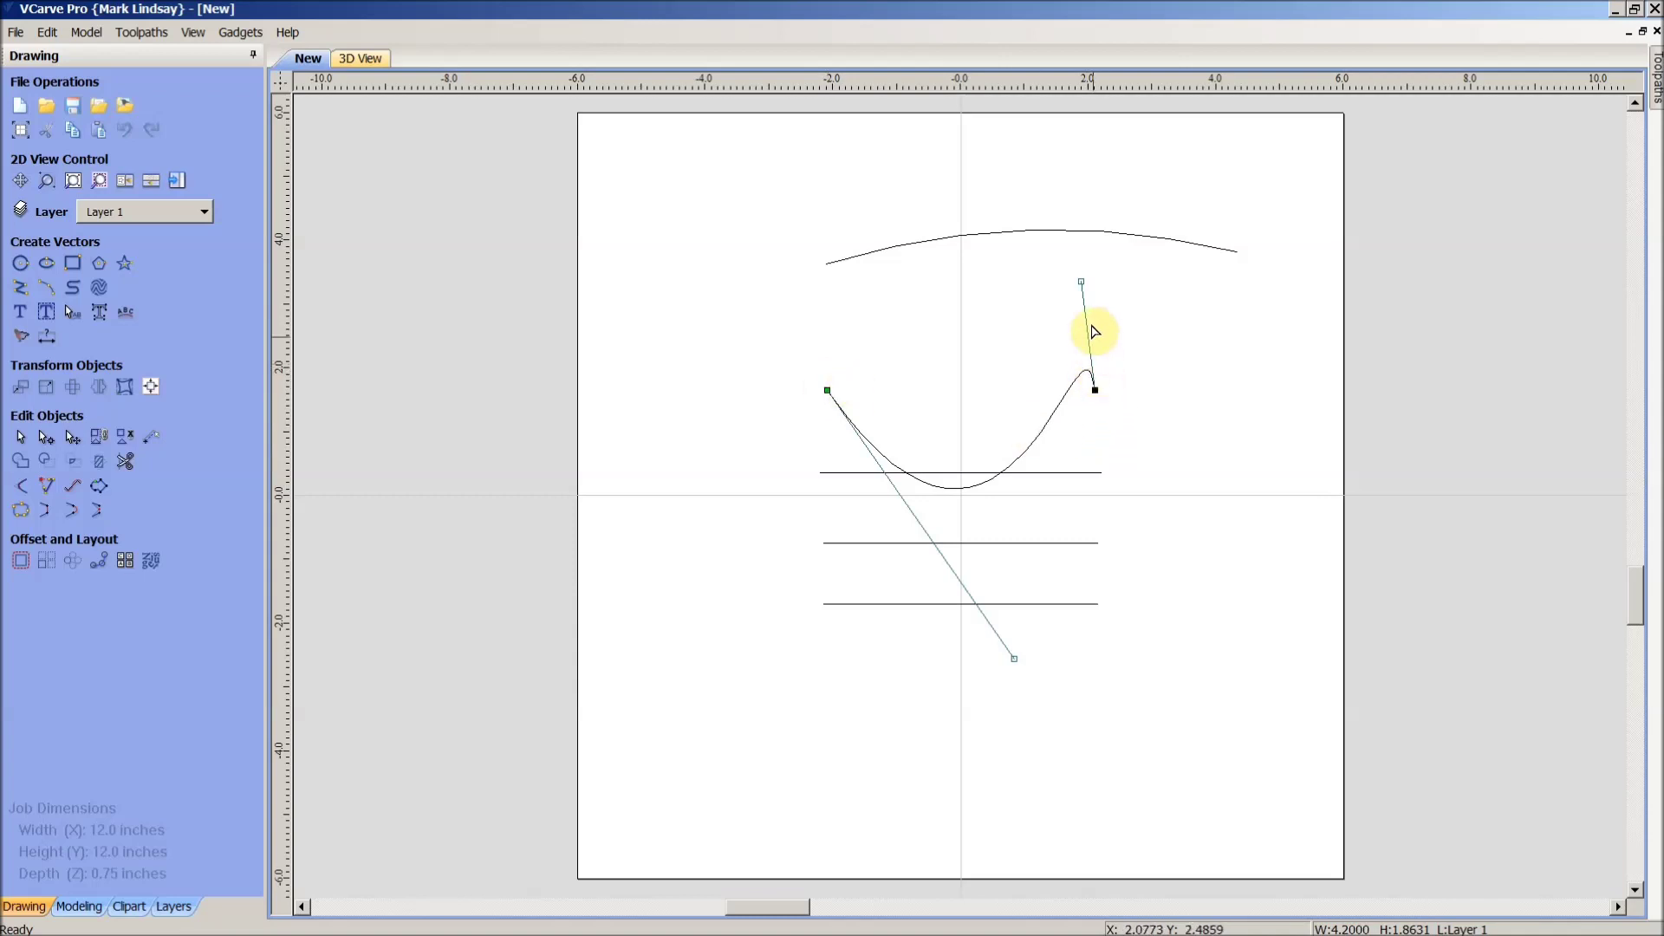
pyautogui.moveTo(1080, 278); pyautogui.dragTo(921, 167)
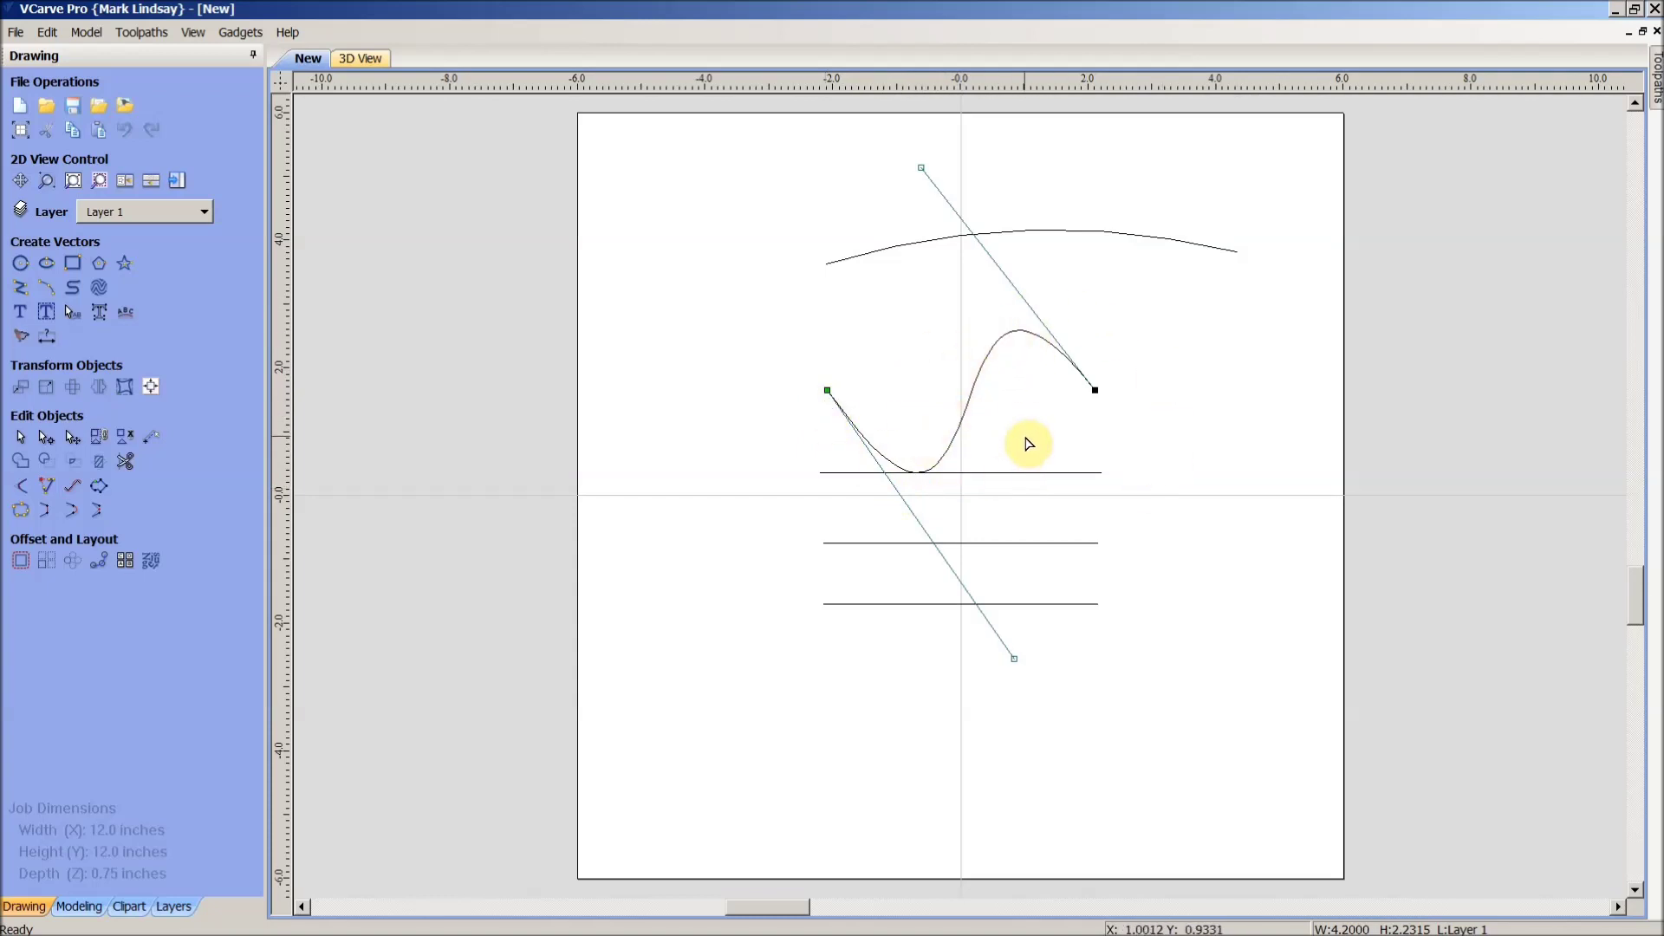
# Step: Deselect the reshaped S-curve so its node handles disappear
pyautogui.click(1207, 365)
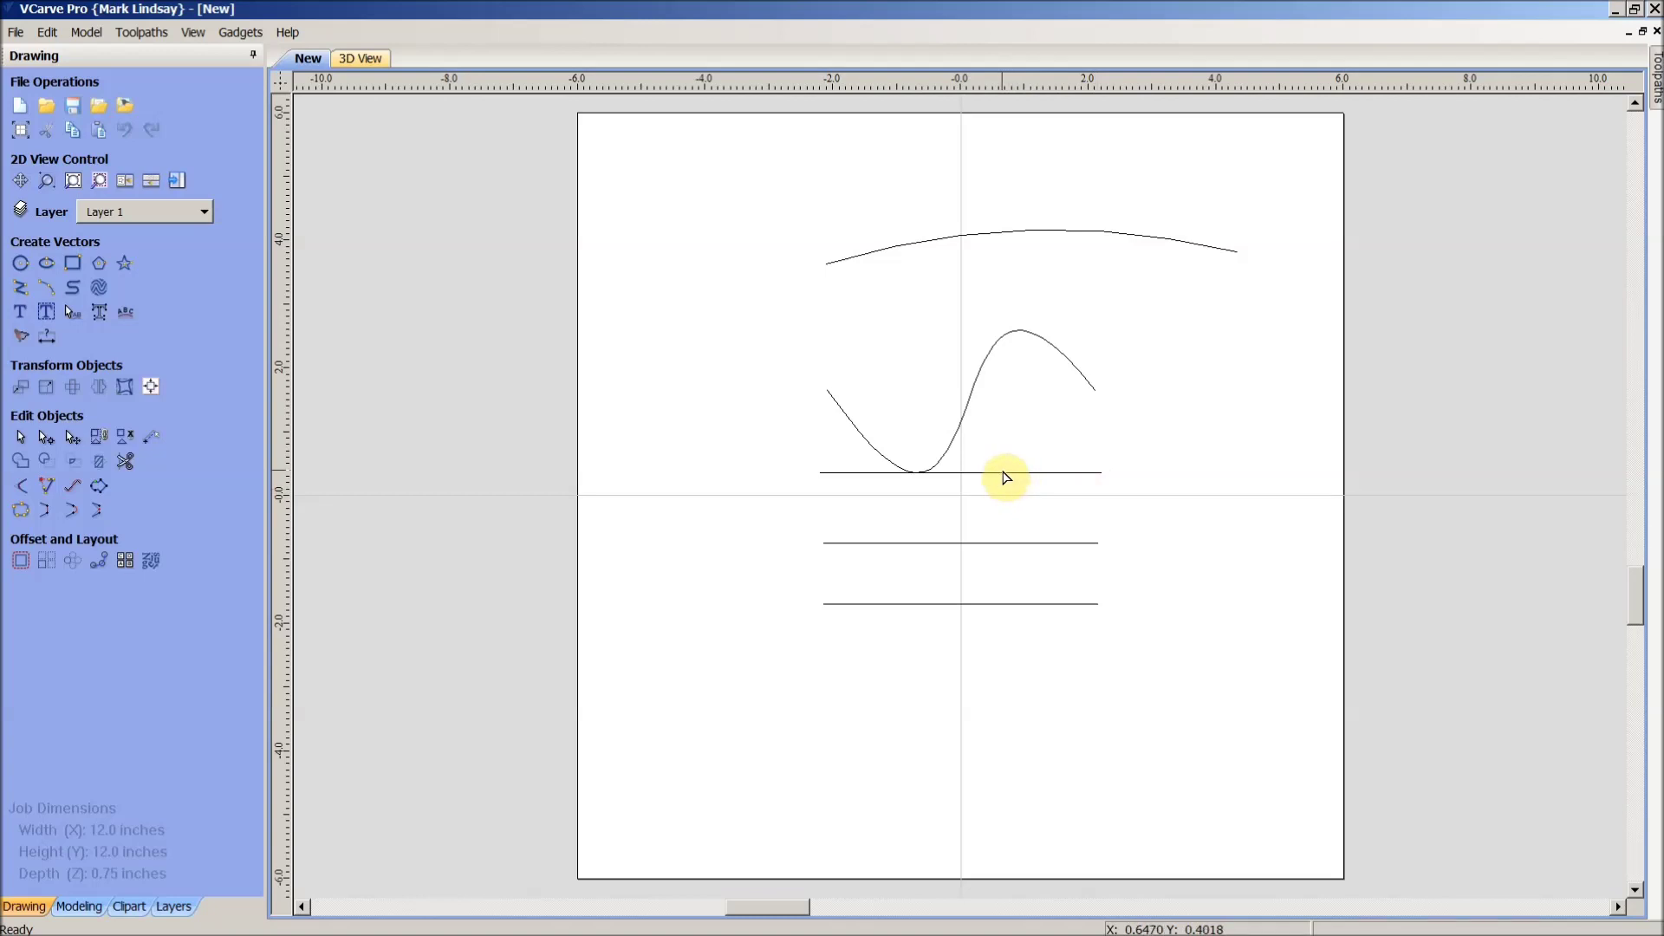
pyautogui.click(1004, 472)
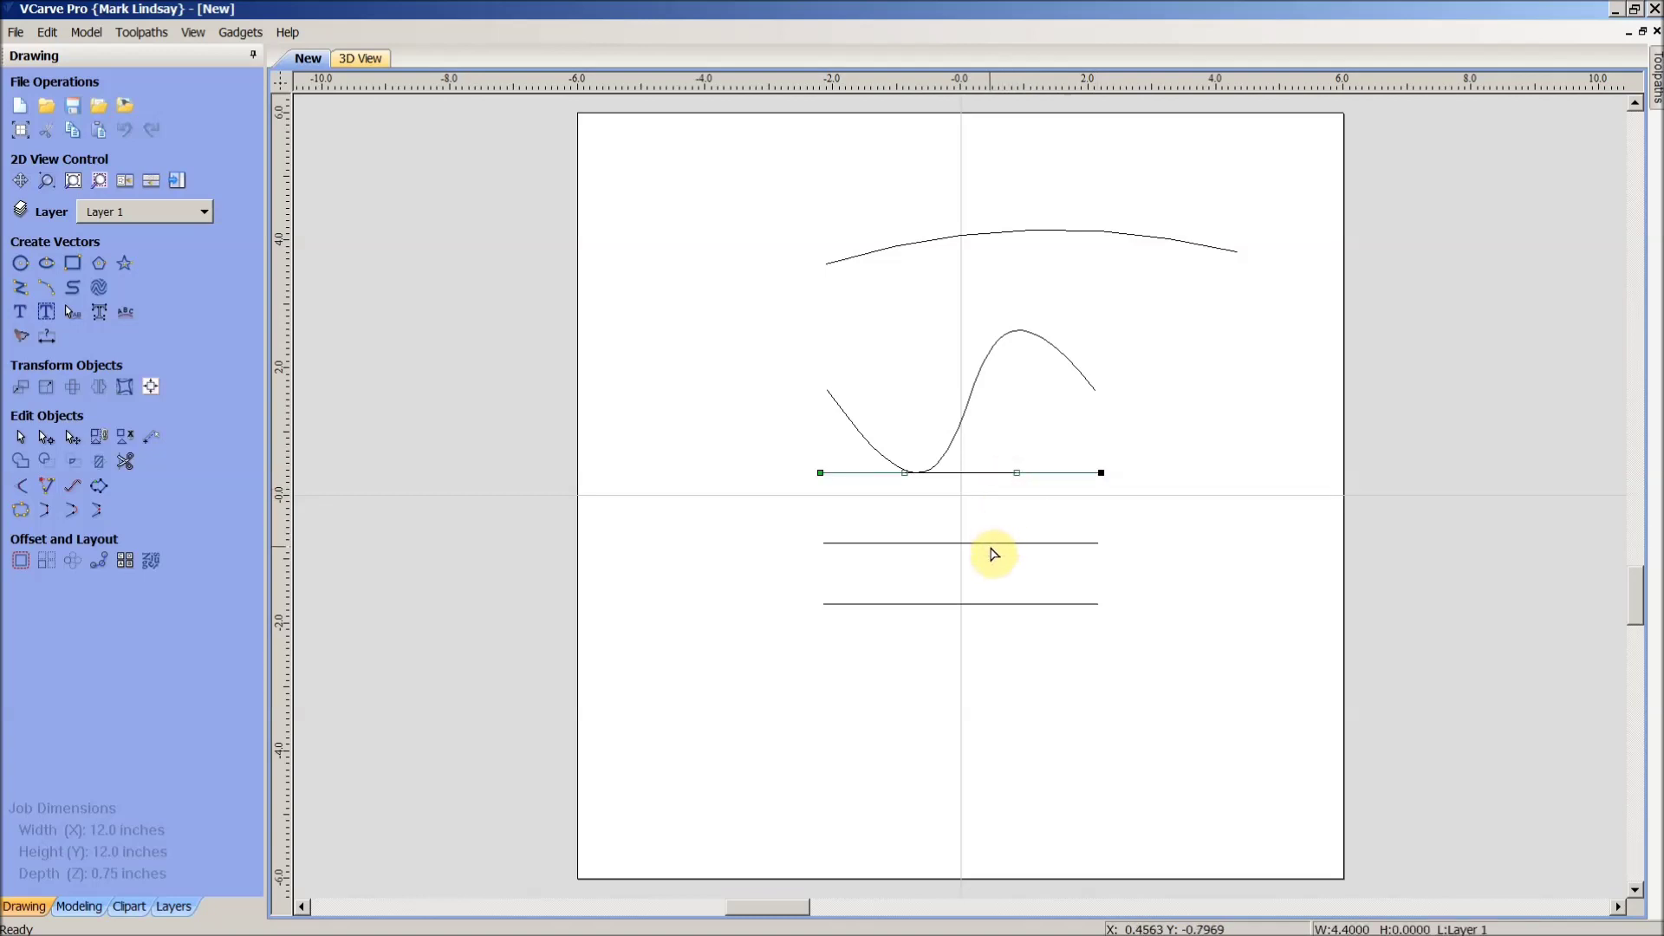
# Step: Tilt the middle line into a diagonal sloping down-right, about 4.25 x 0.99 inches
pyautogui.click(991, 544)
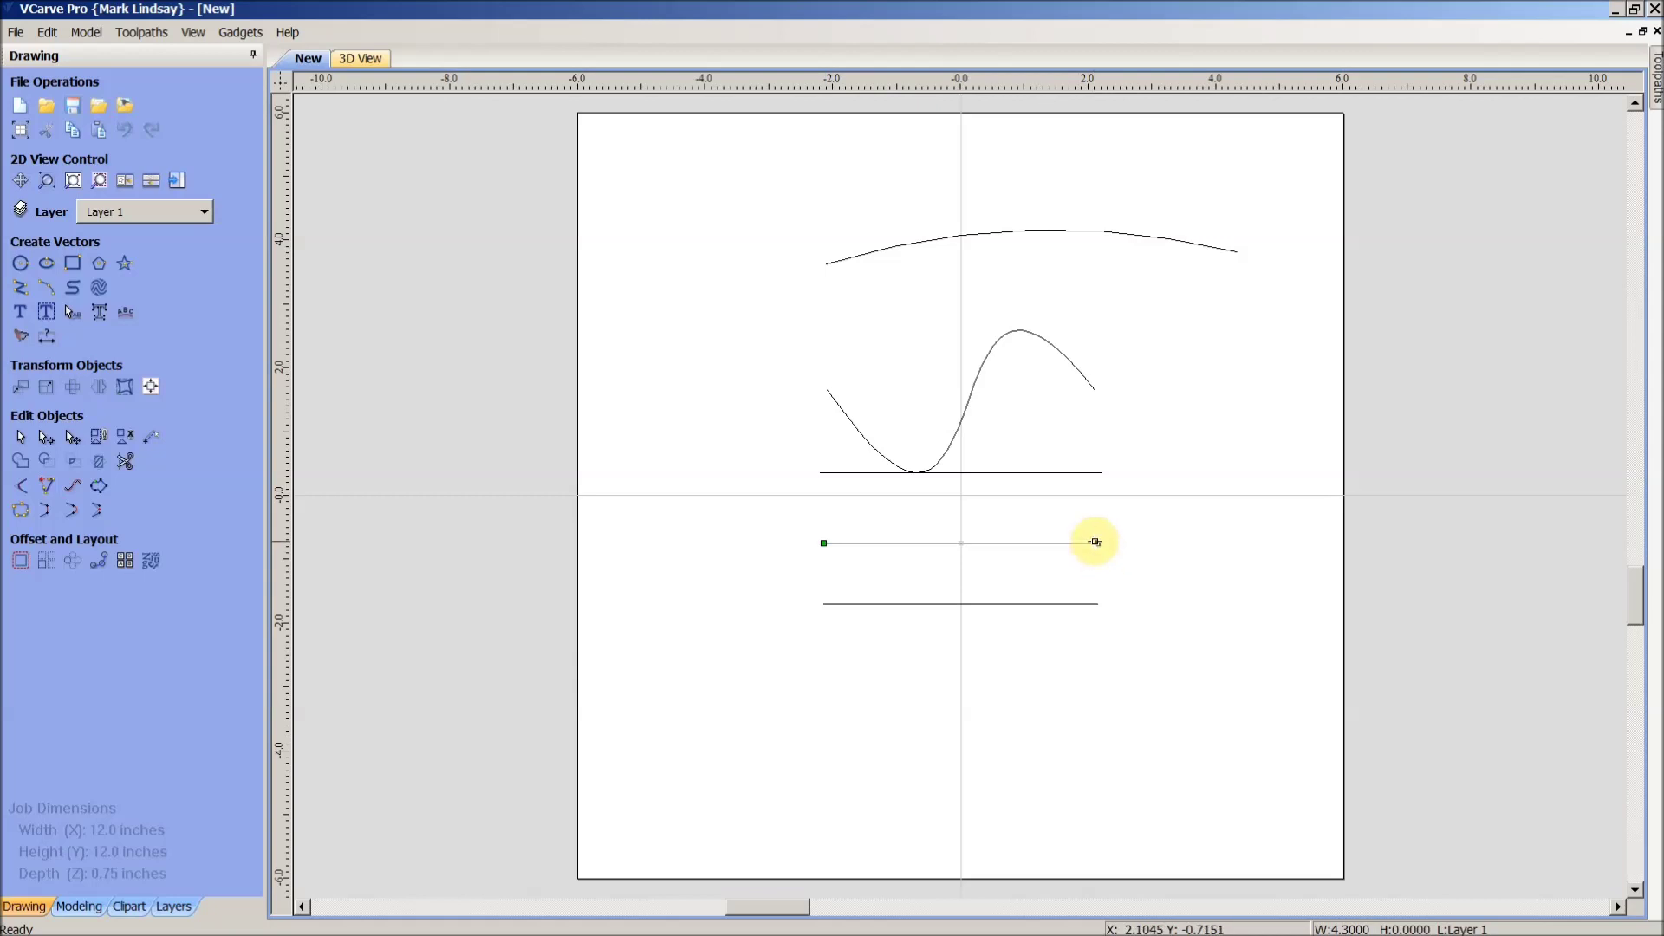
pyautogui.moveTo(1099, 544); pyautogui.dragTo(1171, 588)
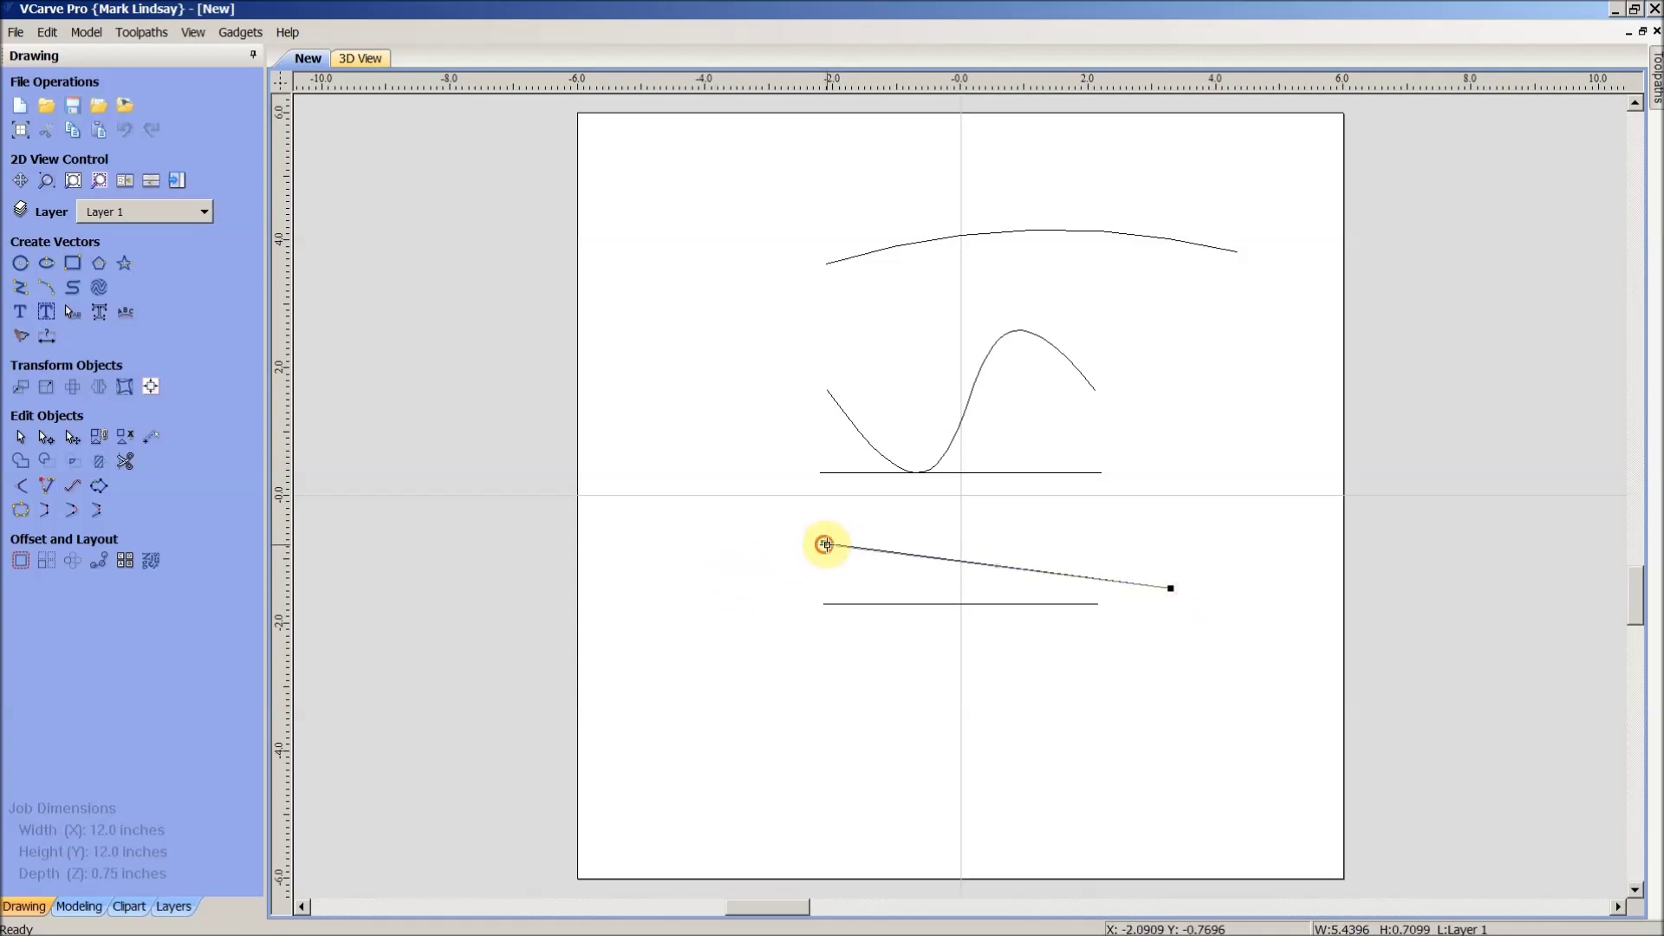
pyautogui.moveTo(825, 546); pyautogui.dragTo(900, 524)
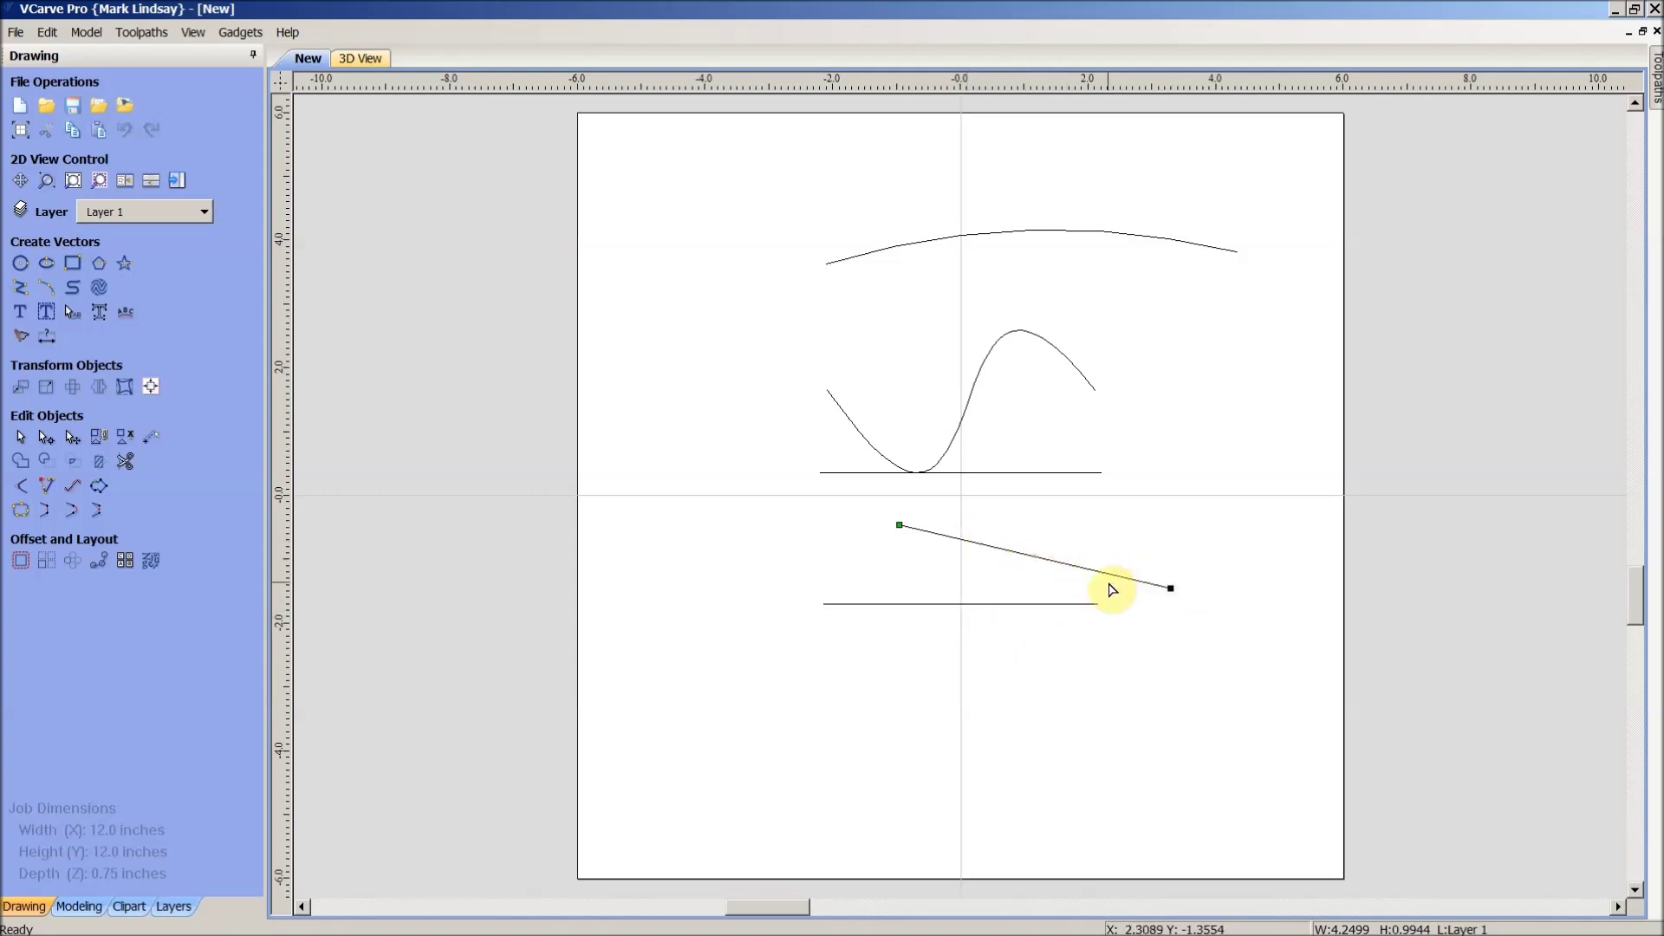
pyautogui.click(973, 605)
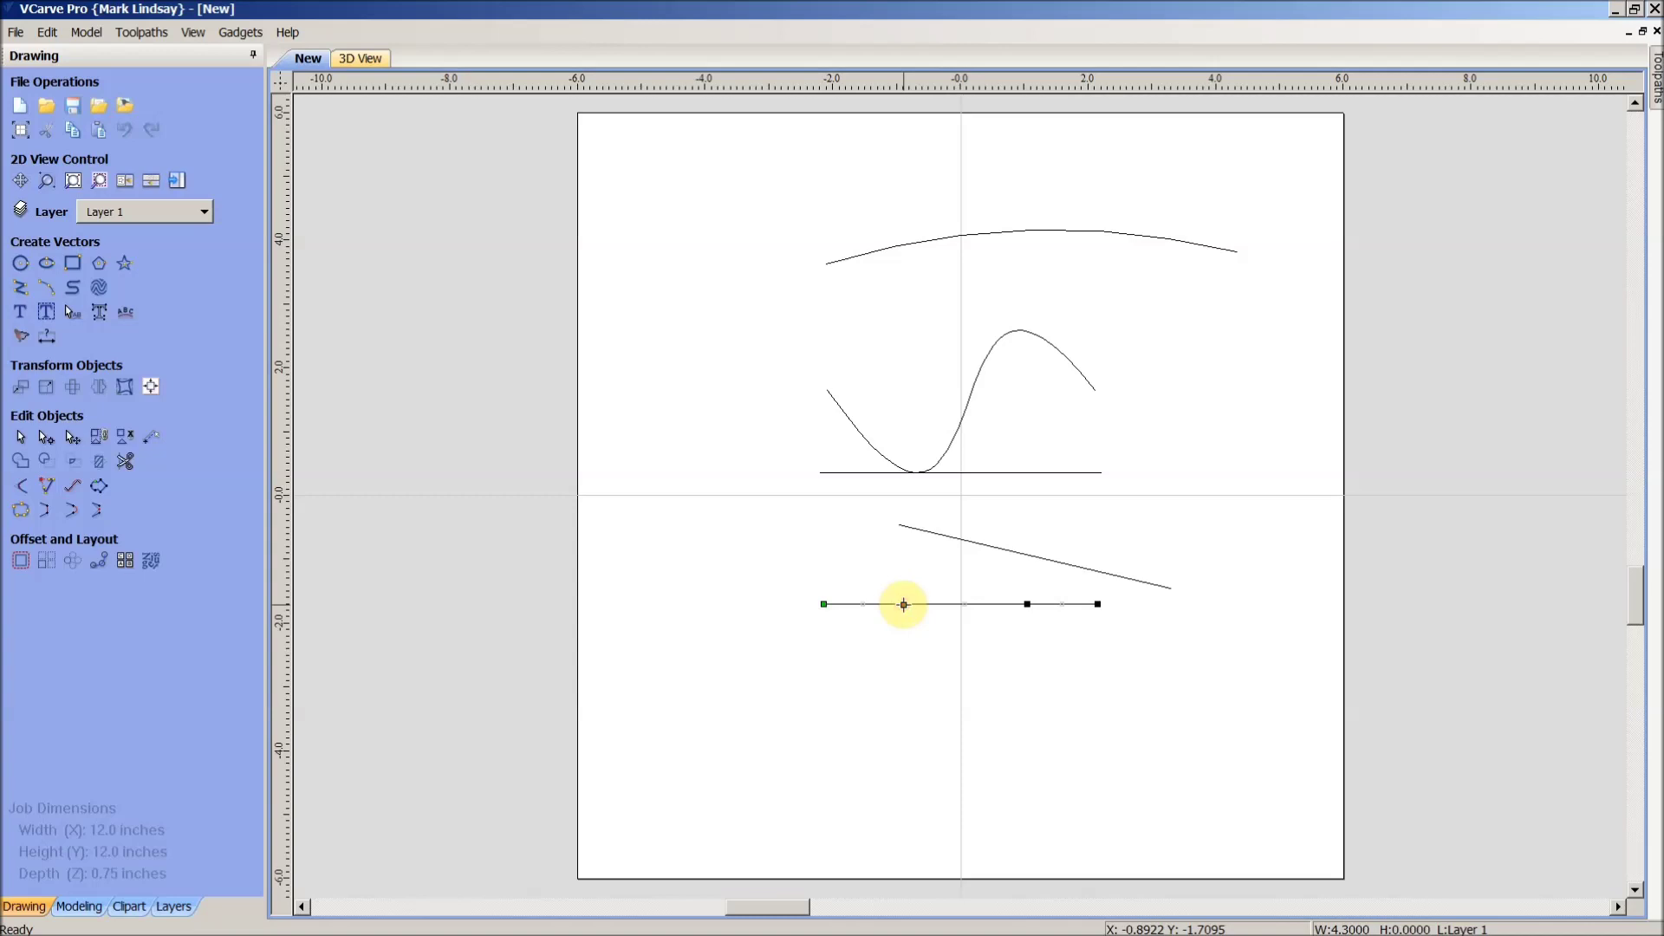
# Step: Drag the bottom line's two inner nodes into a zigzag, dipping on the left and rising on the right
pyautogui.moveTo(904, 604); pyautogui.dragTo(905, 677)
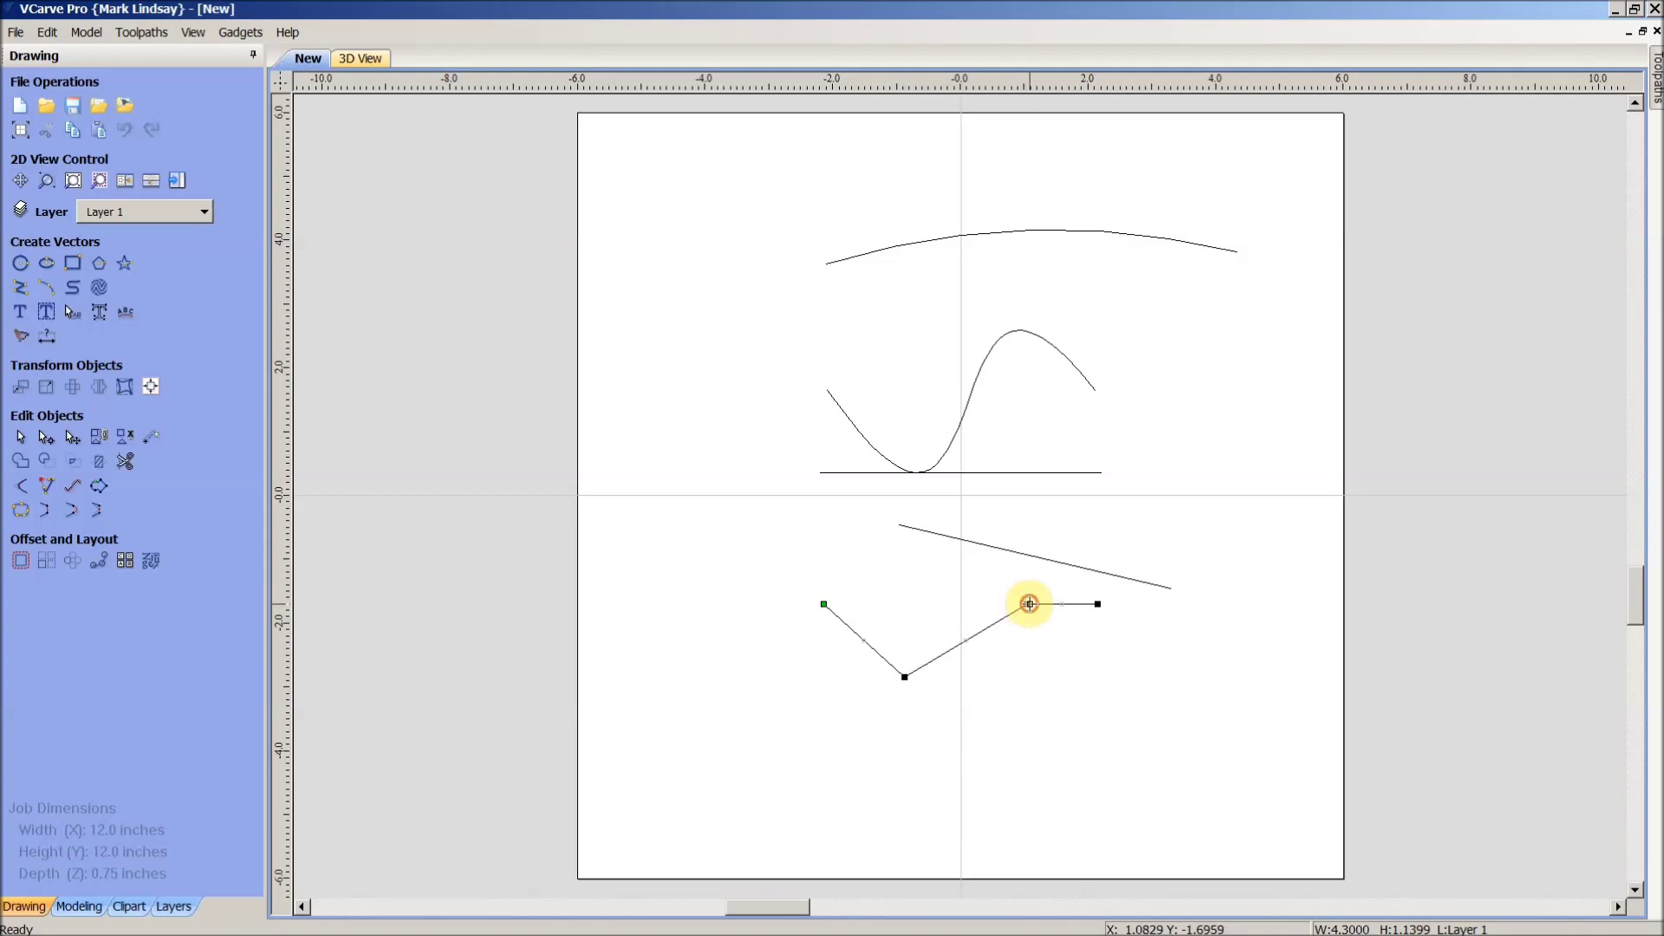
pyautogui.moveTo(1030, 604); pyautogui.dragTo(1042, 511)
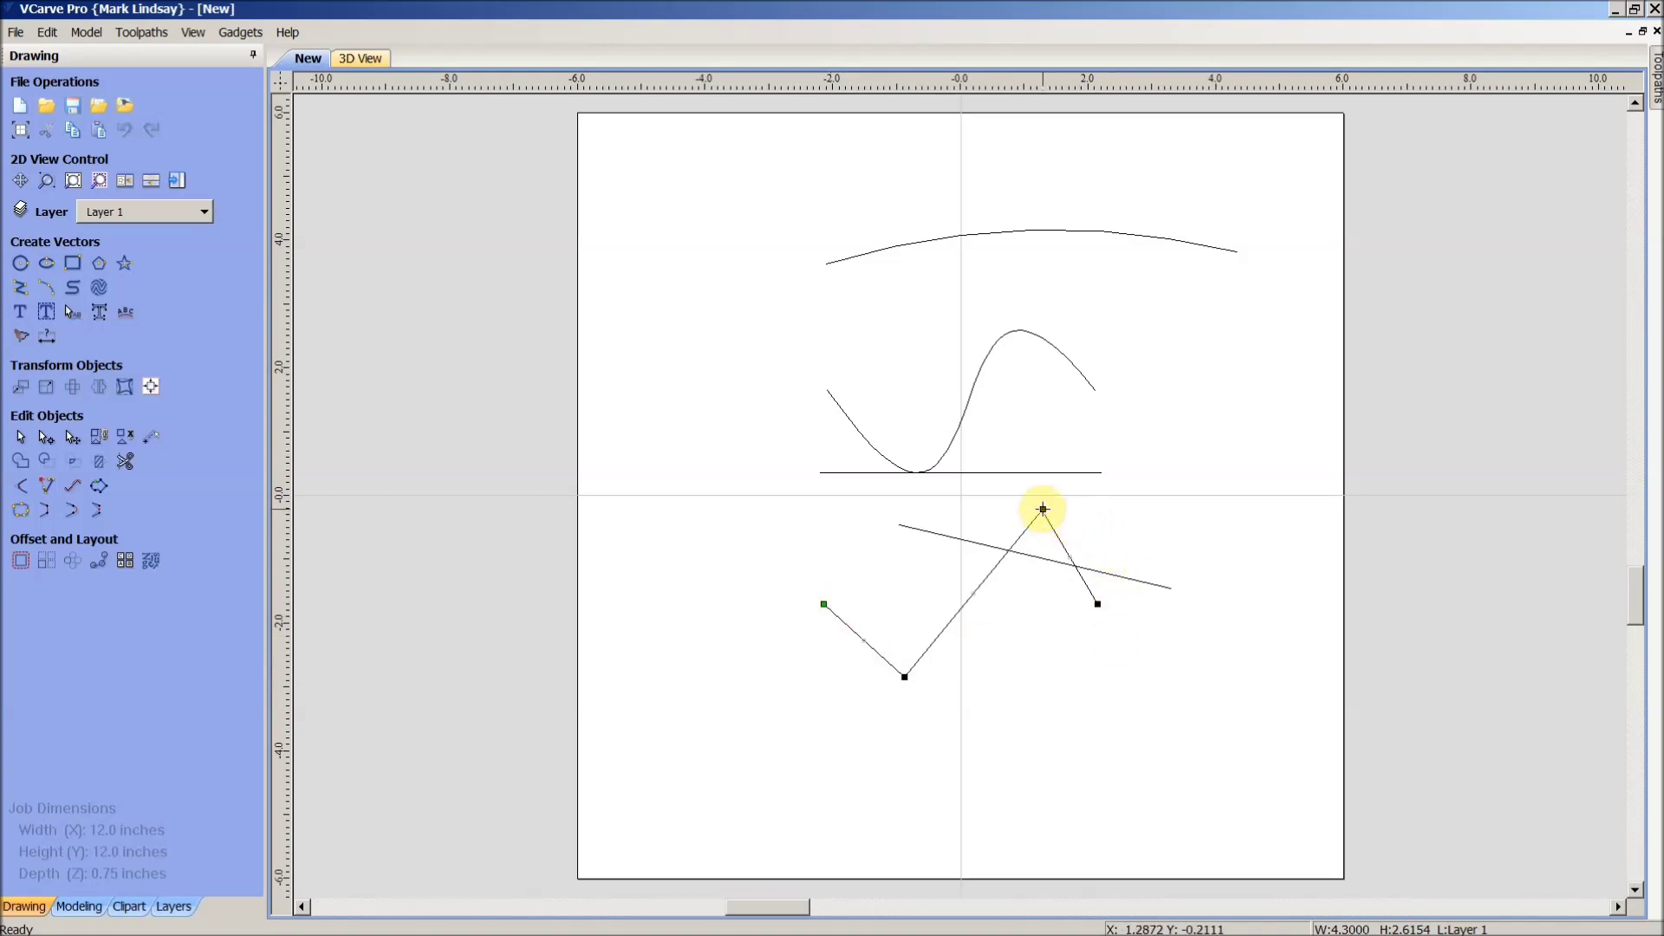
pyautogui.moveTo(1043, 509); pyautogui.dragTo(1037, 592)
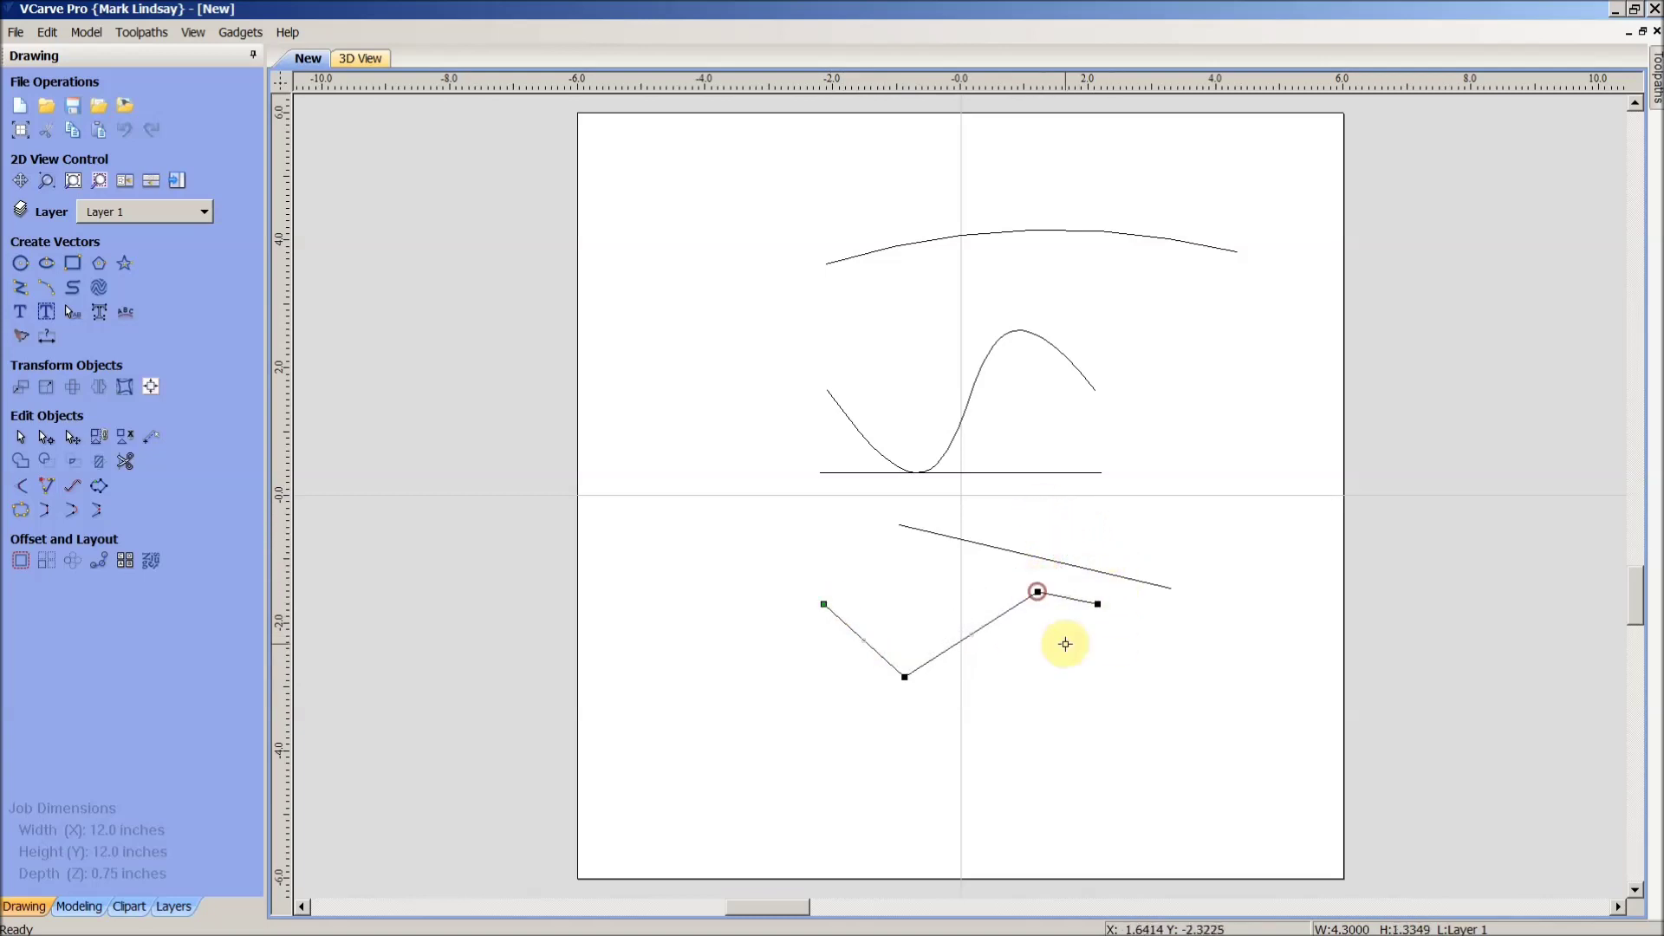
pyautogui.moveTo(904, 676); pyautogui.dragTo(910, 629)
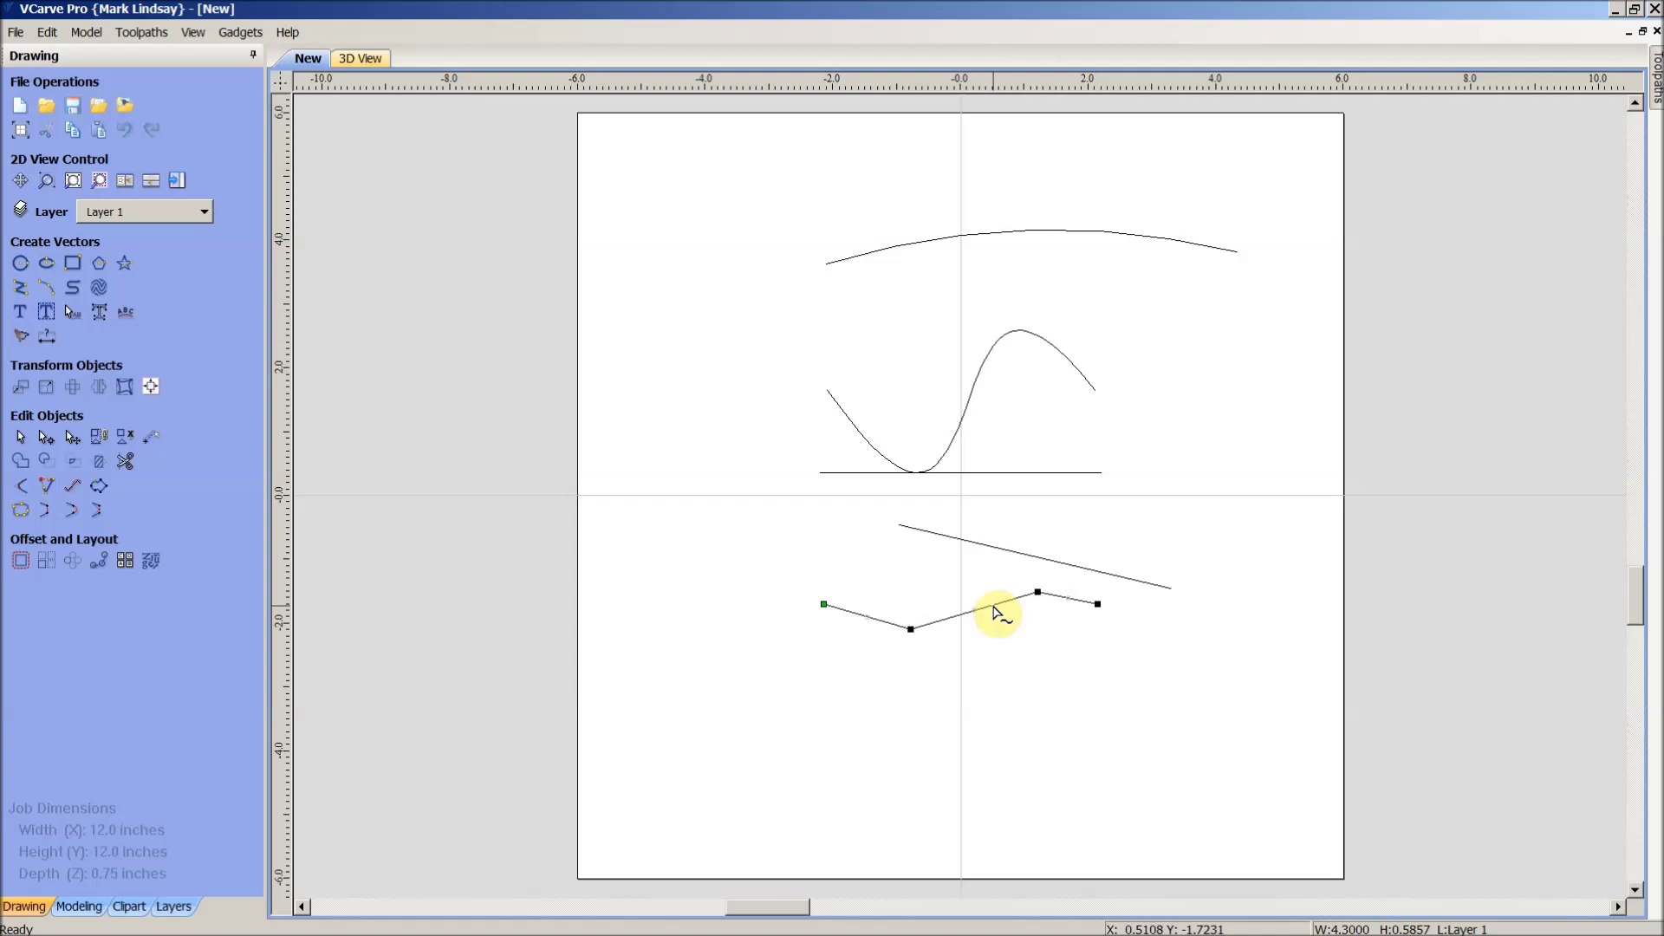
# Step: Bring up the span options for the zigzag's middle span
pyautogui.rightClick(996, 613)
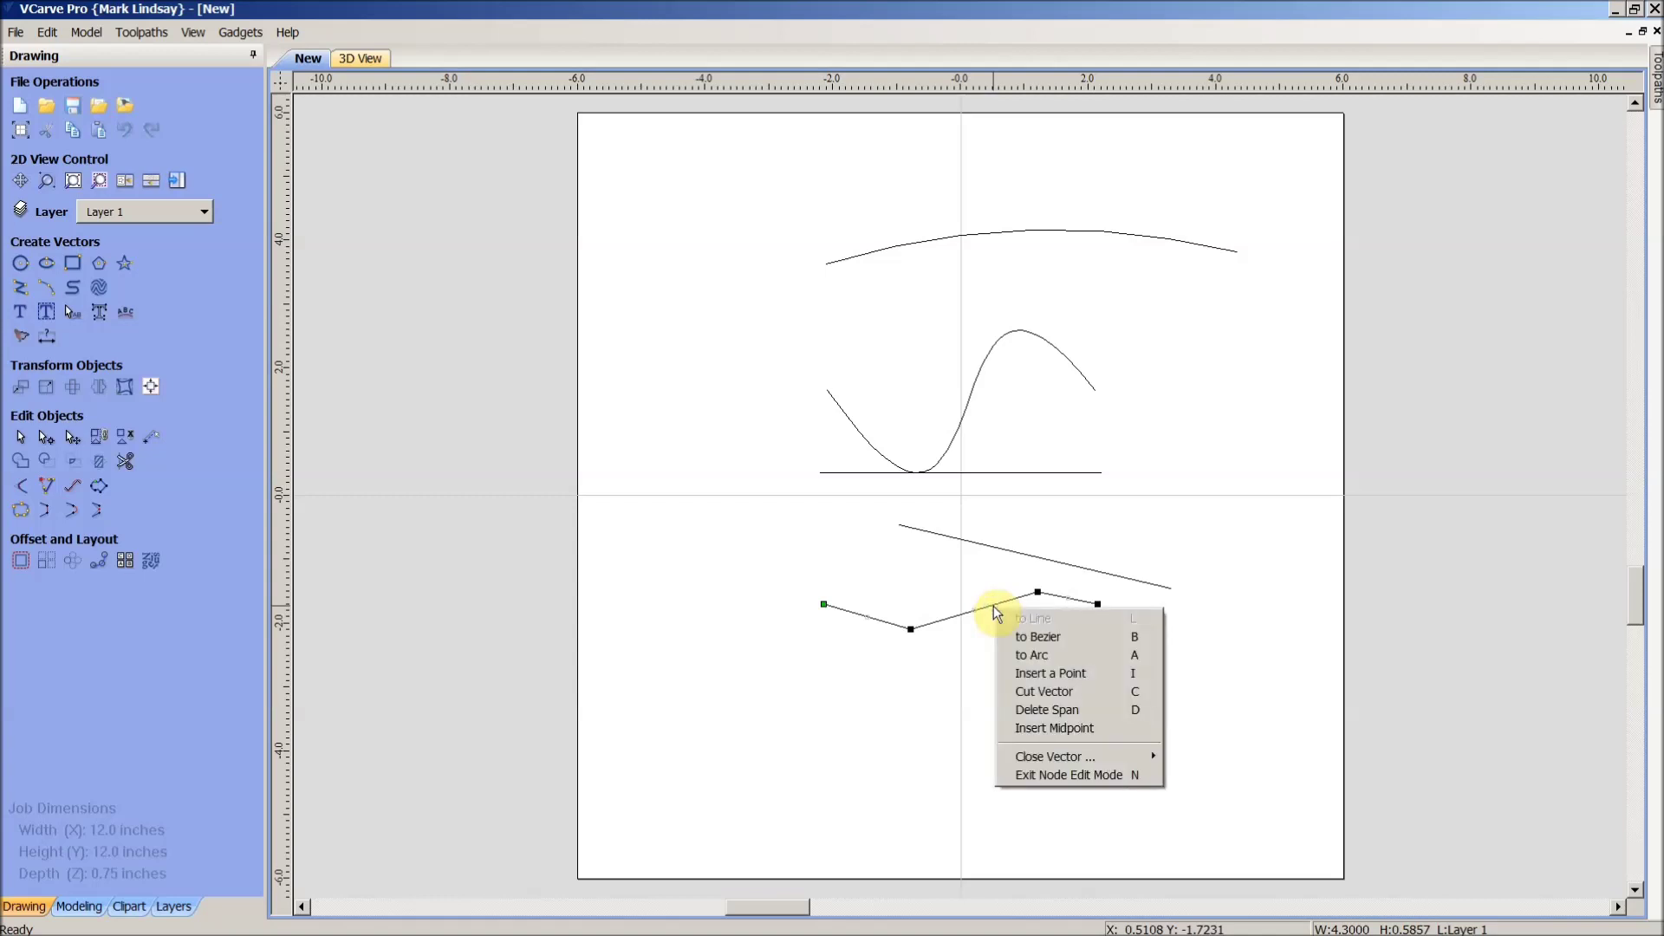
# Step: Convert the zigzag's middle span to a Bezier and bend it into a smooth rounded bump
pyautogui.click(1071, 638)
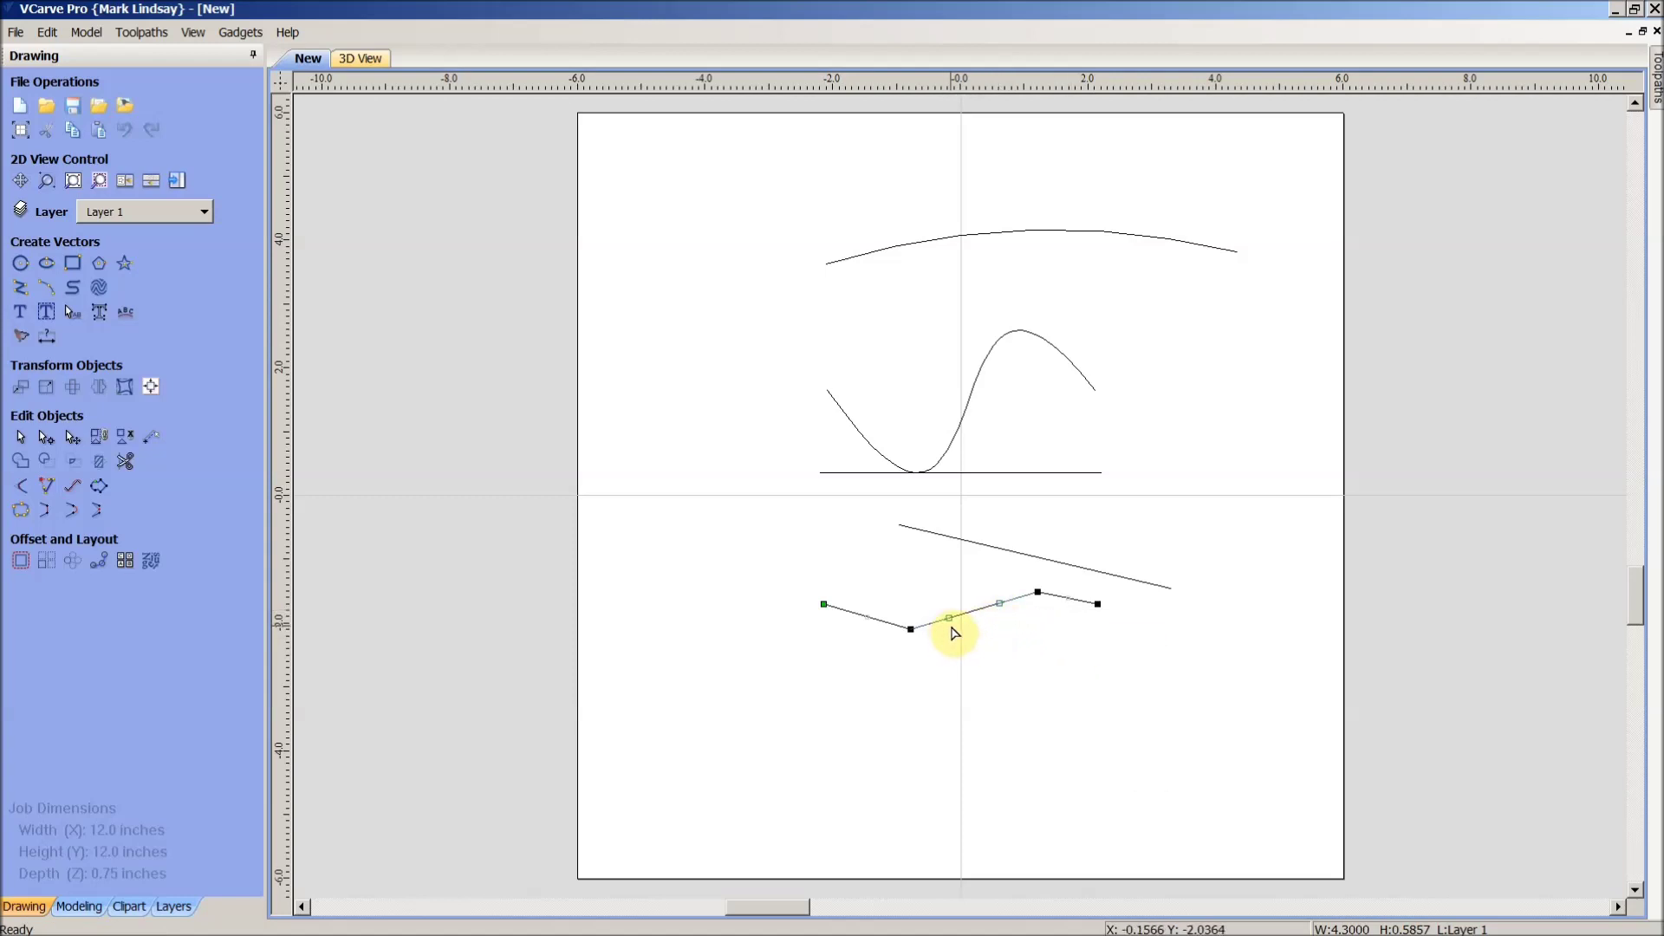
pyautogui.moveTo(1000, 603); pyautogui.dragTo(923, 579)
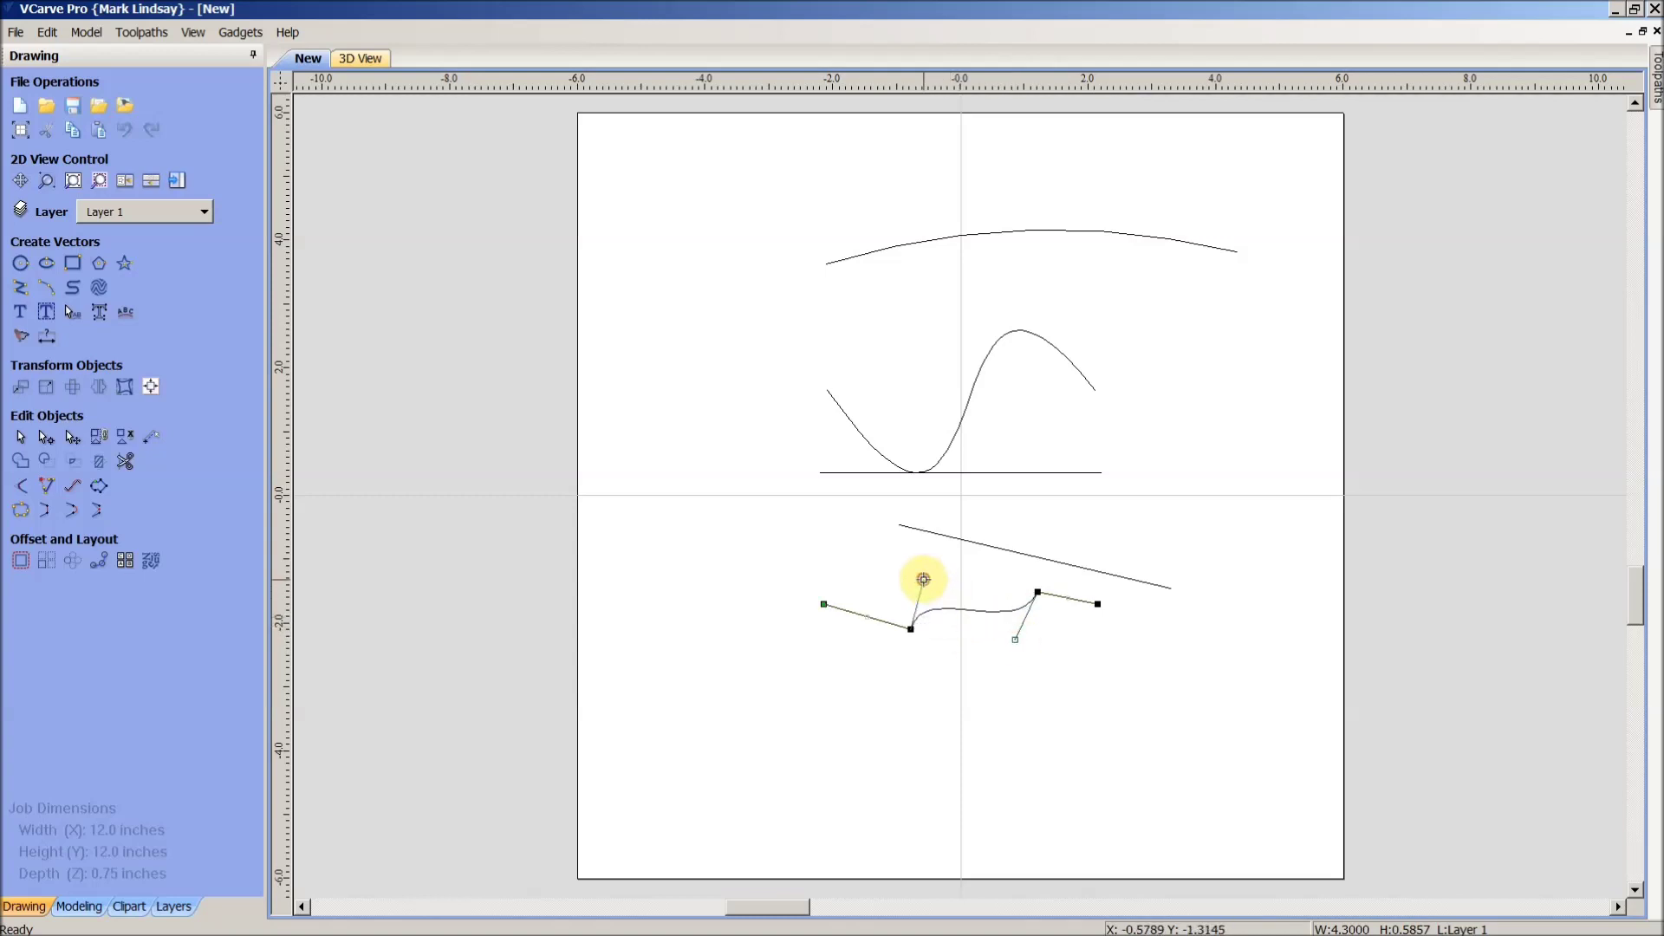
pyautogui.click(1118, 701)
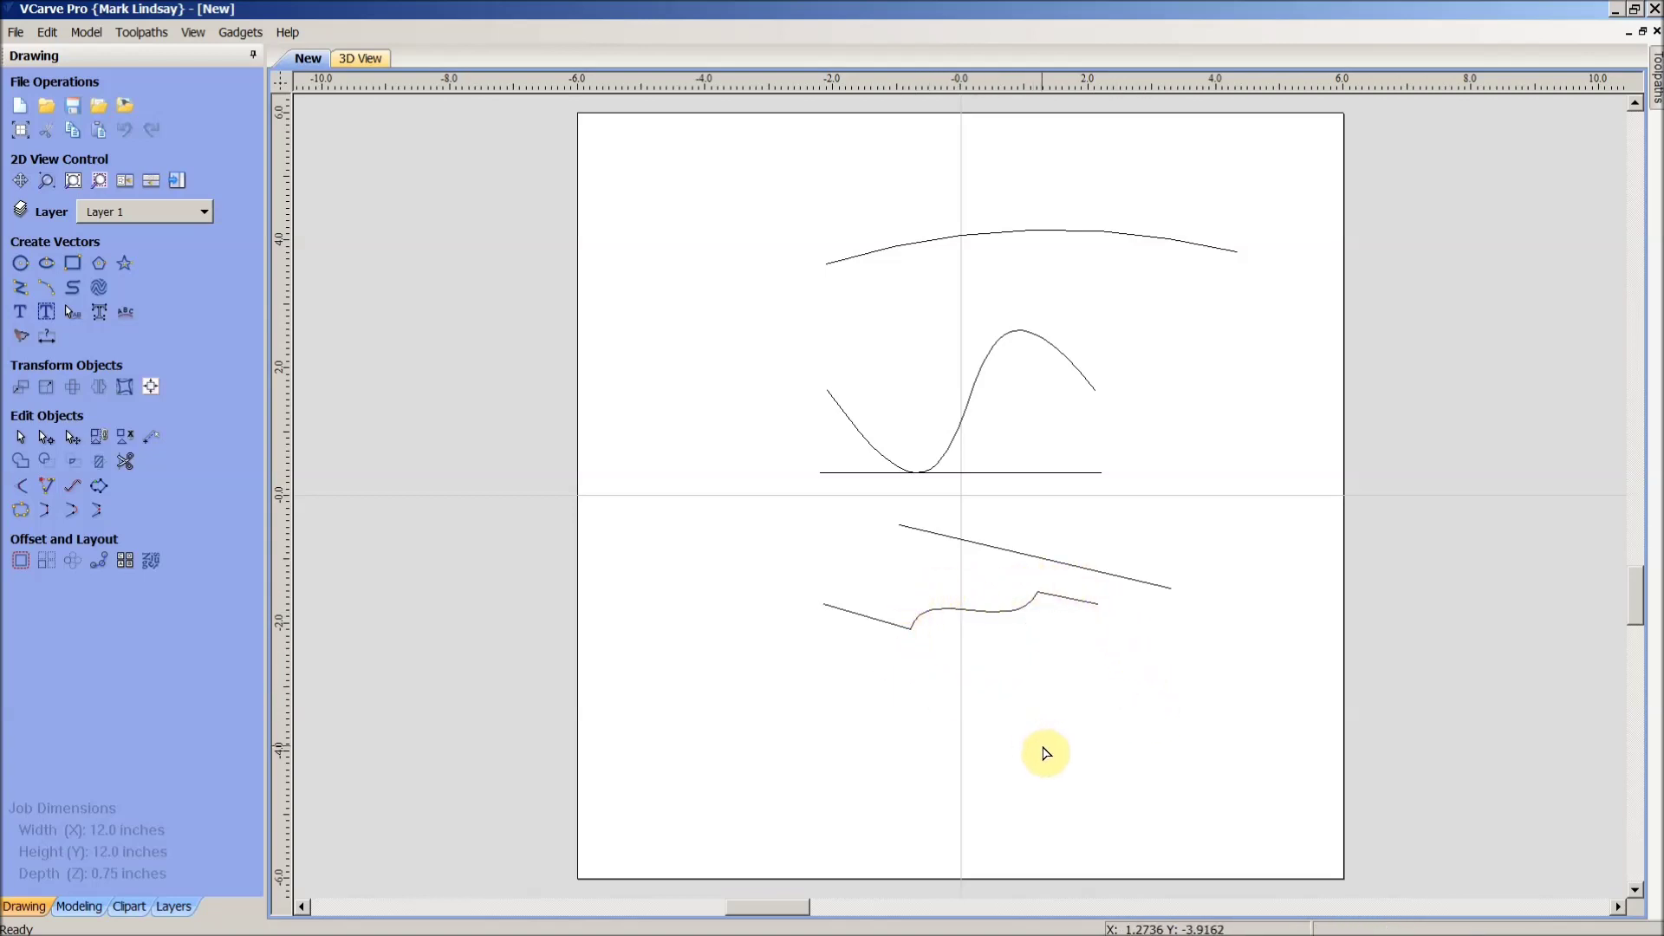
pyautogui.click(969, 415)
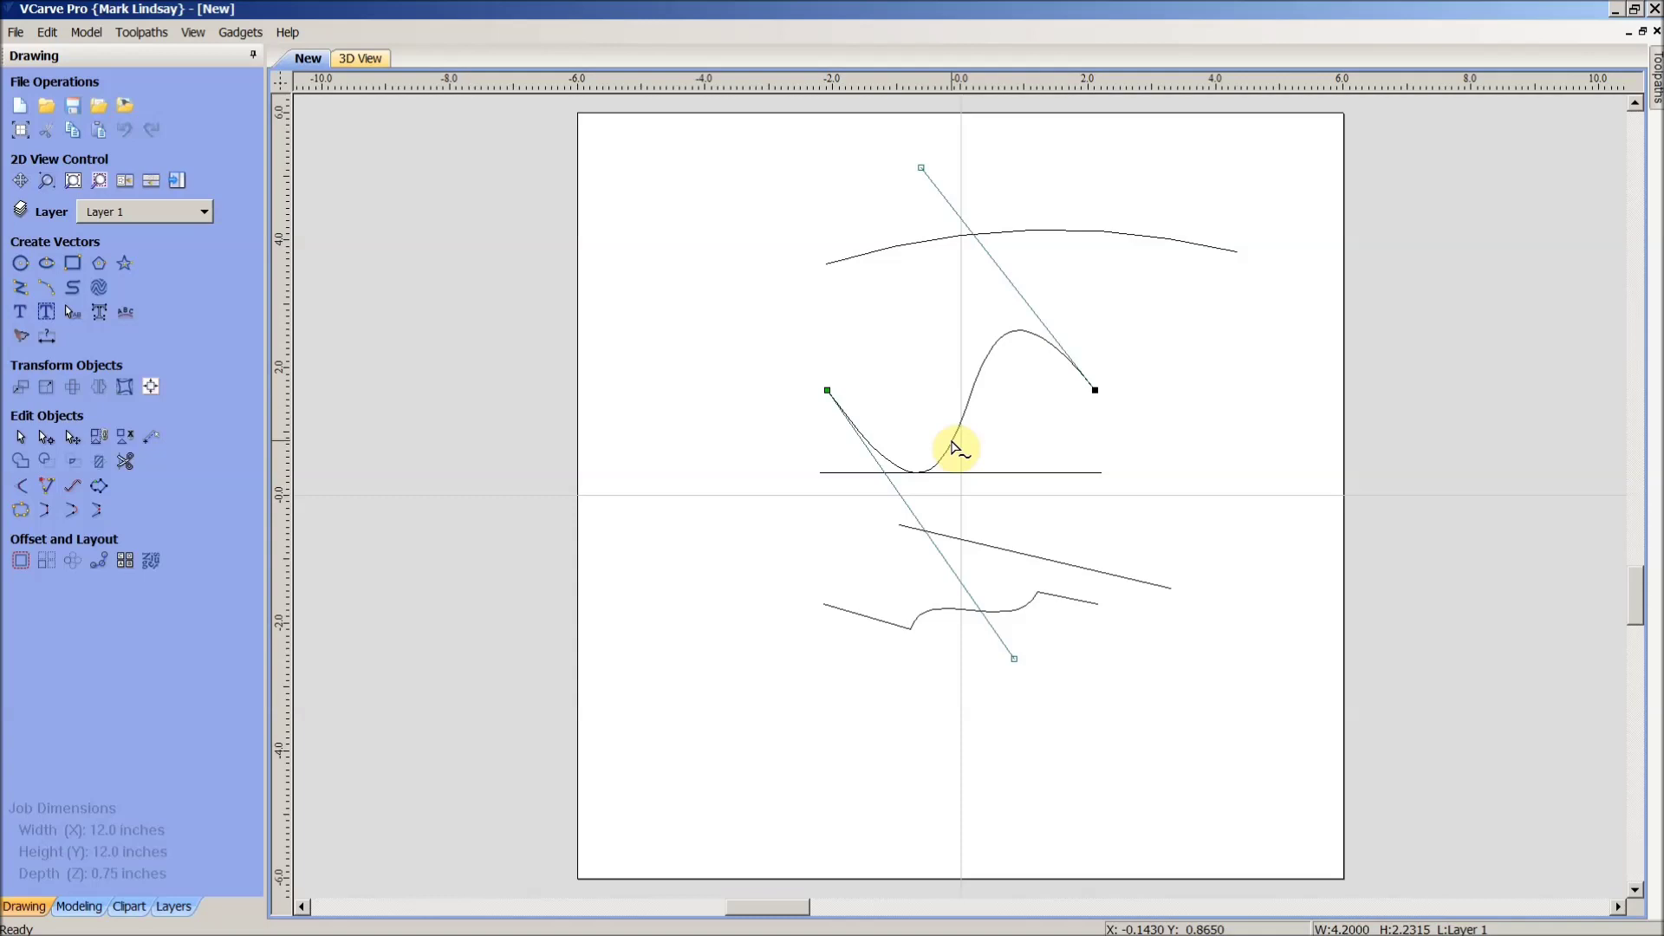
# Step: Insert two new points on the S-shaped curve
pyautogui.rightClick(954, 447)
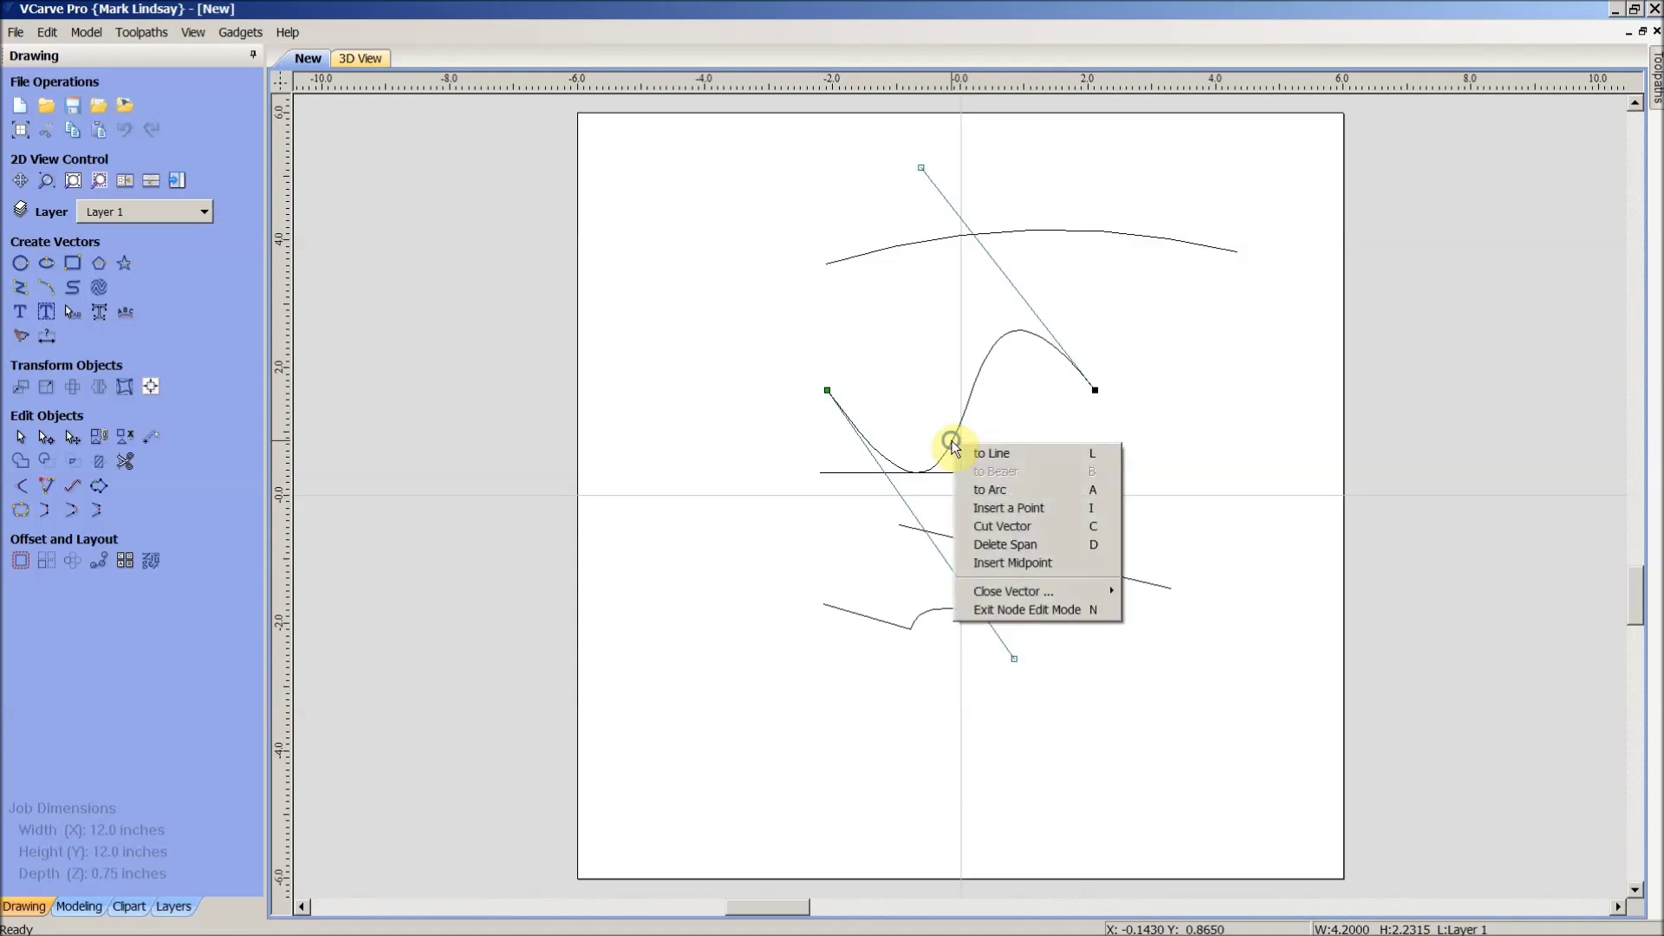
pyautogui.click(1006, 509)
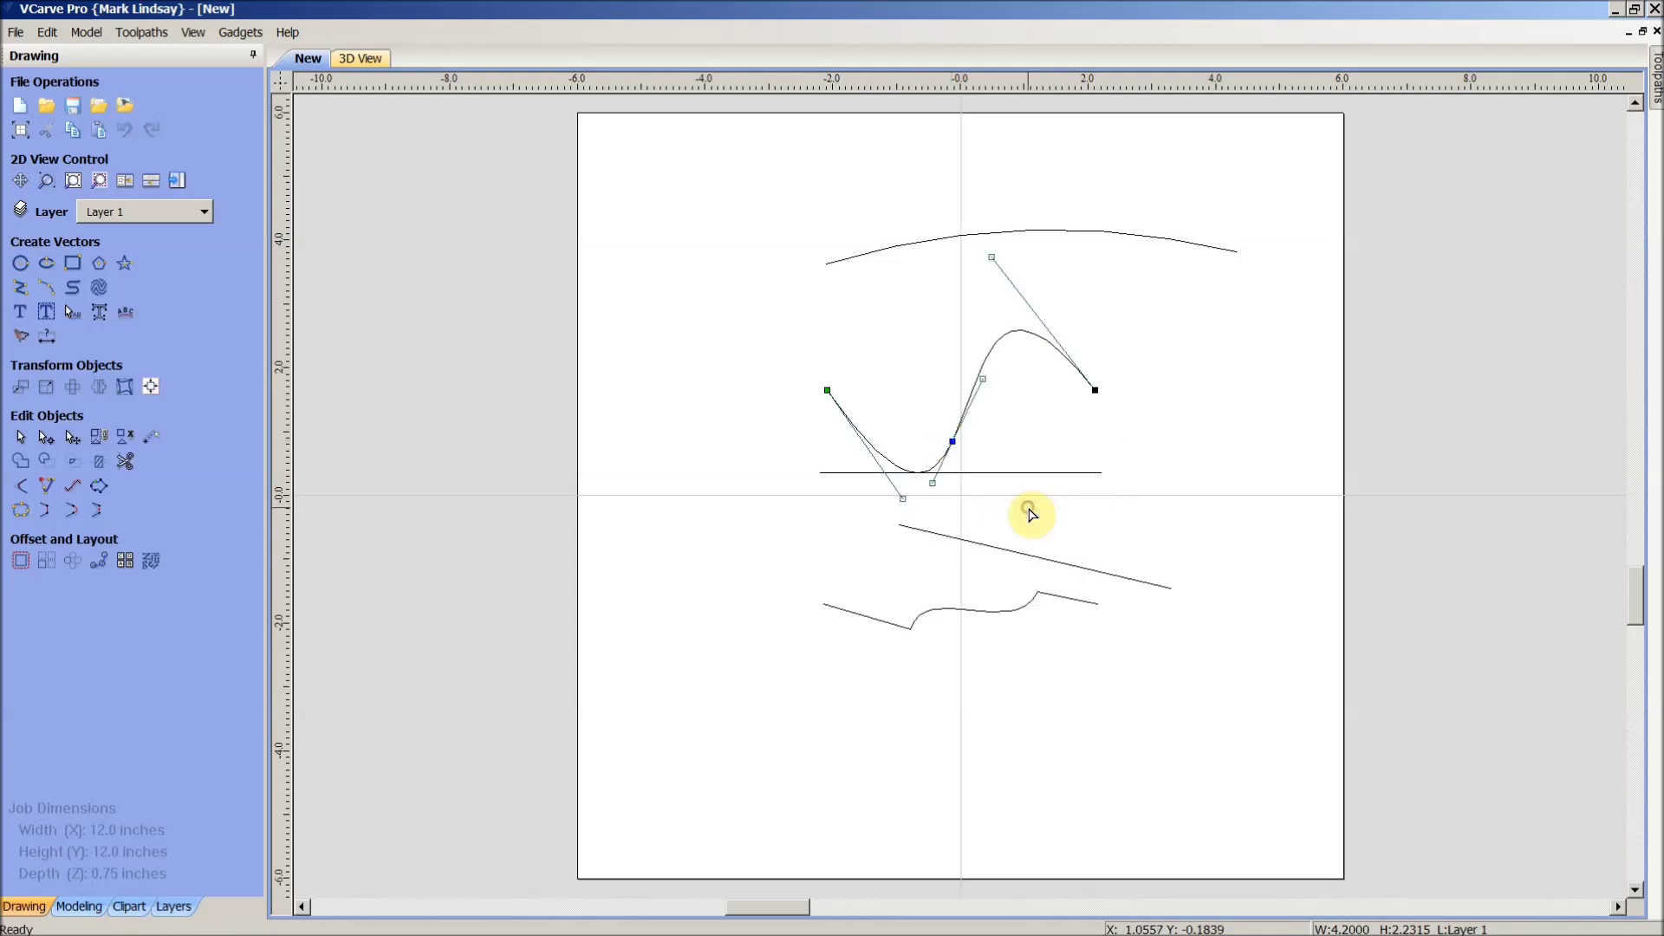
pyautogui.rightClick(990, 357)
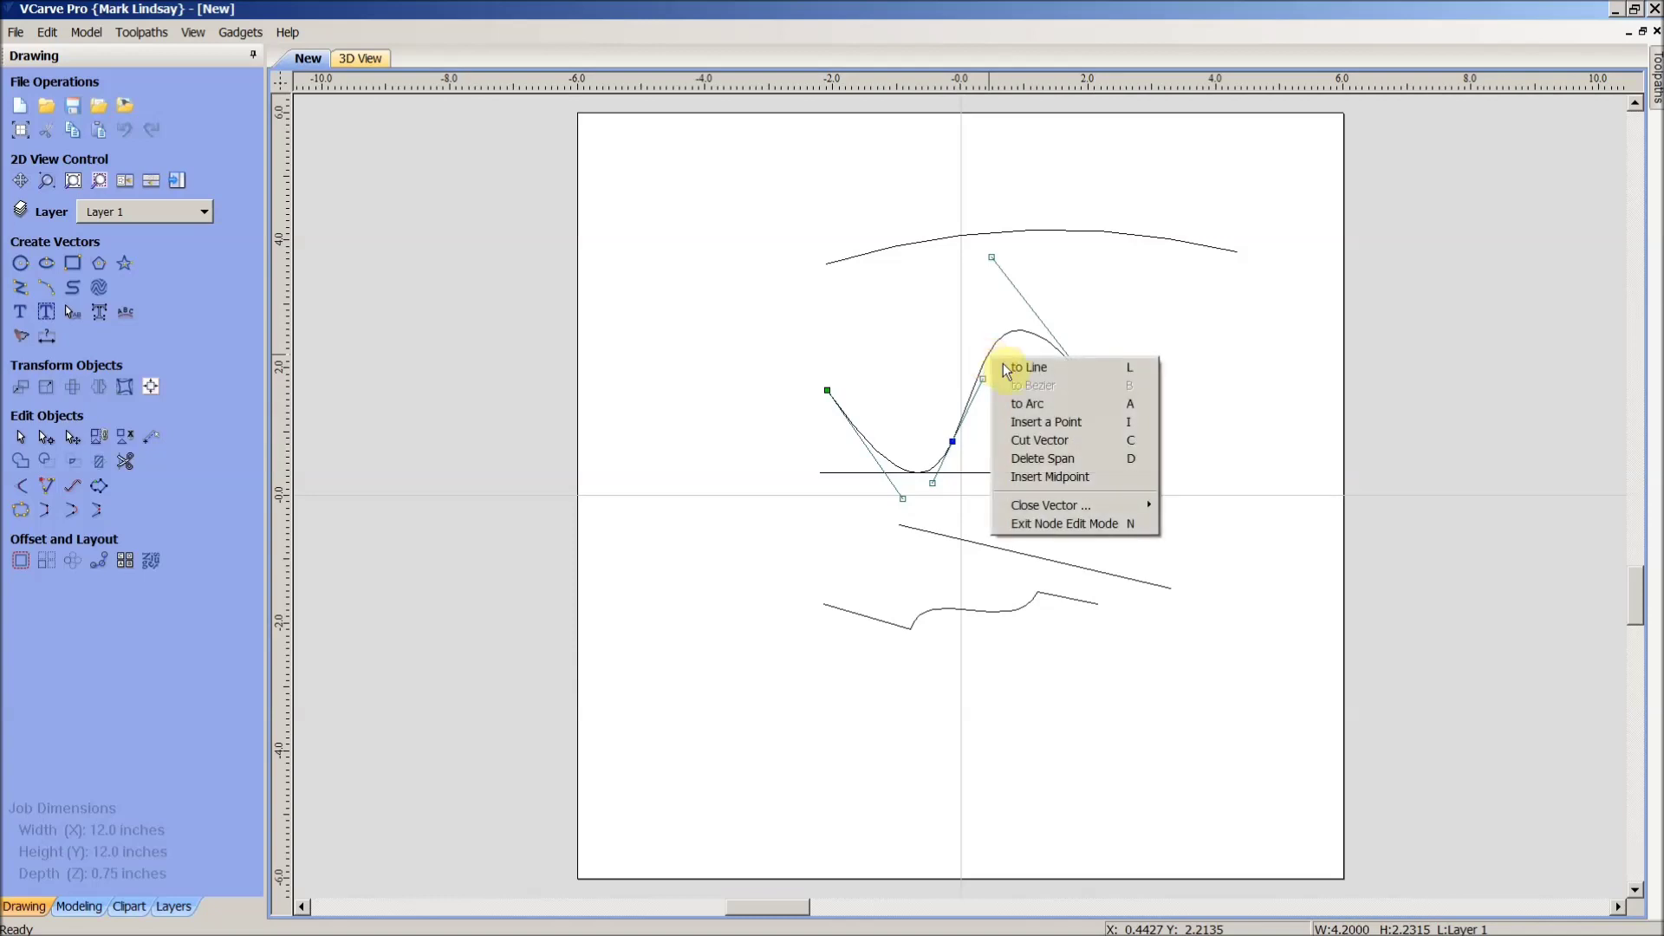
pyautogui.click(1046, 423)
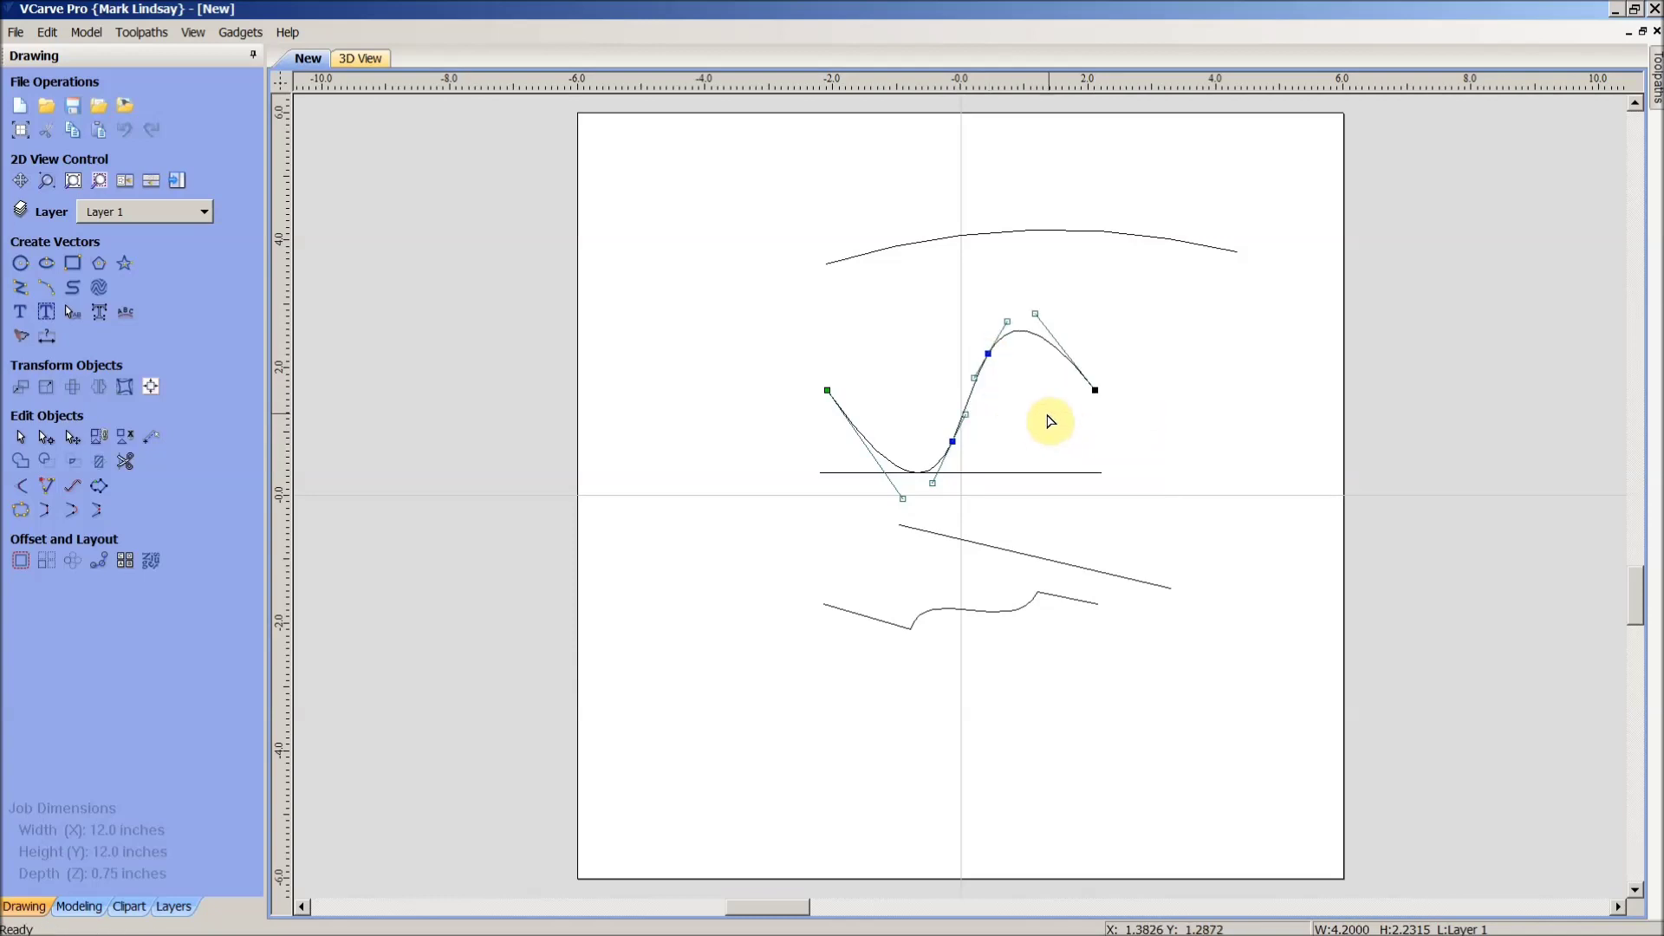
# Step: Convert the S-curve span between the two new points into a straight line
pyautogui.rightClick(971, 401)
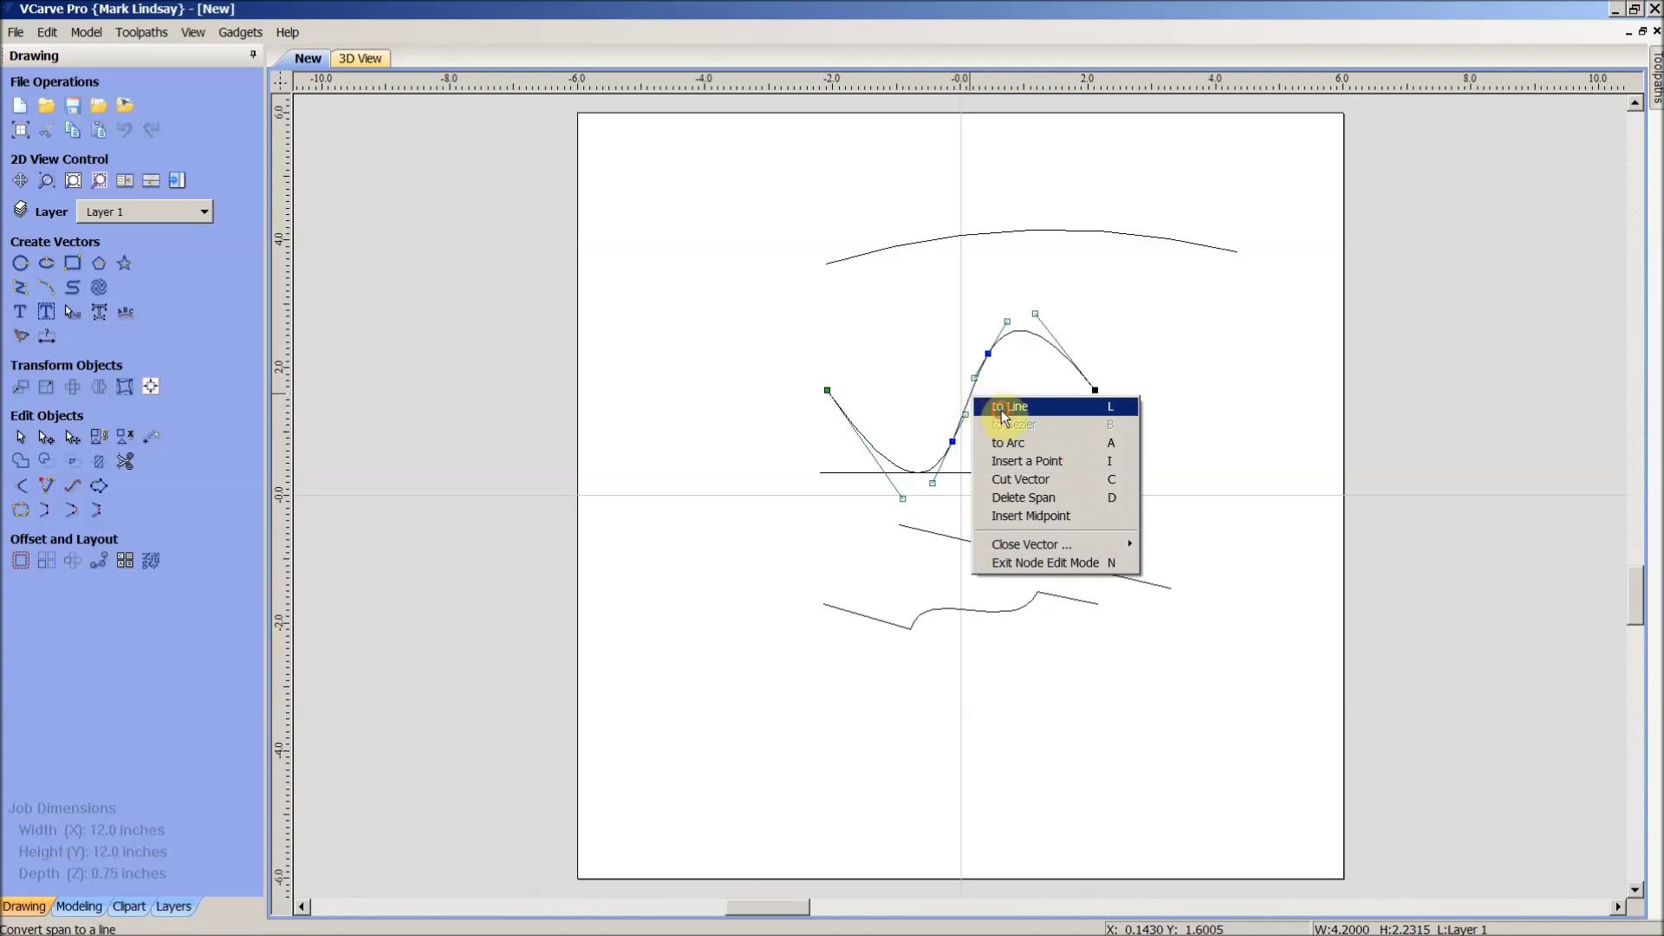
pyautogui.click(1006, 408)
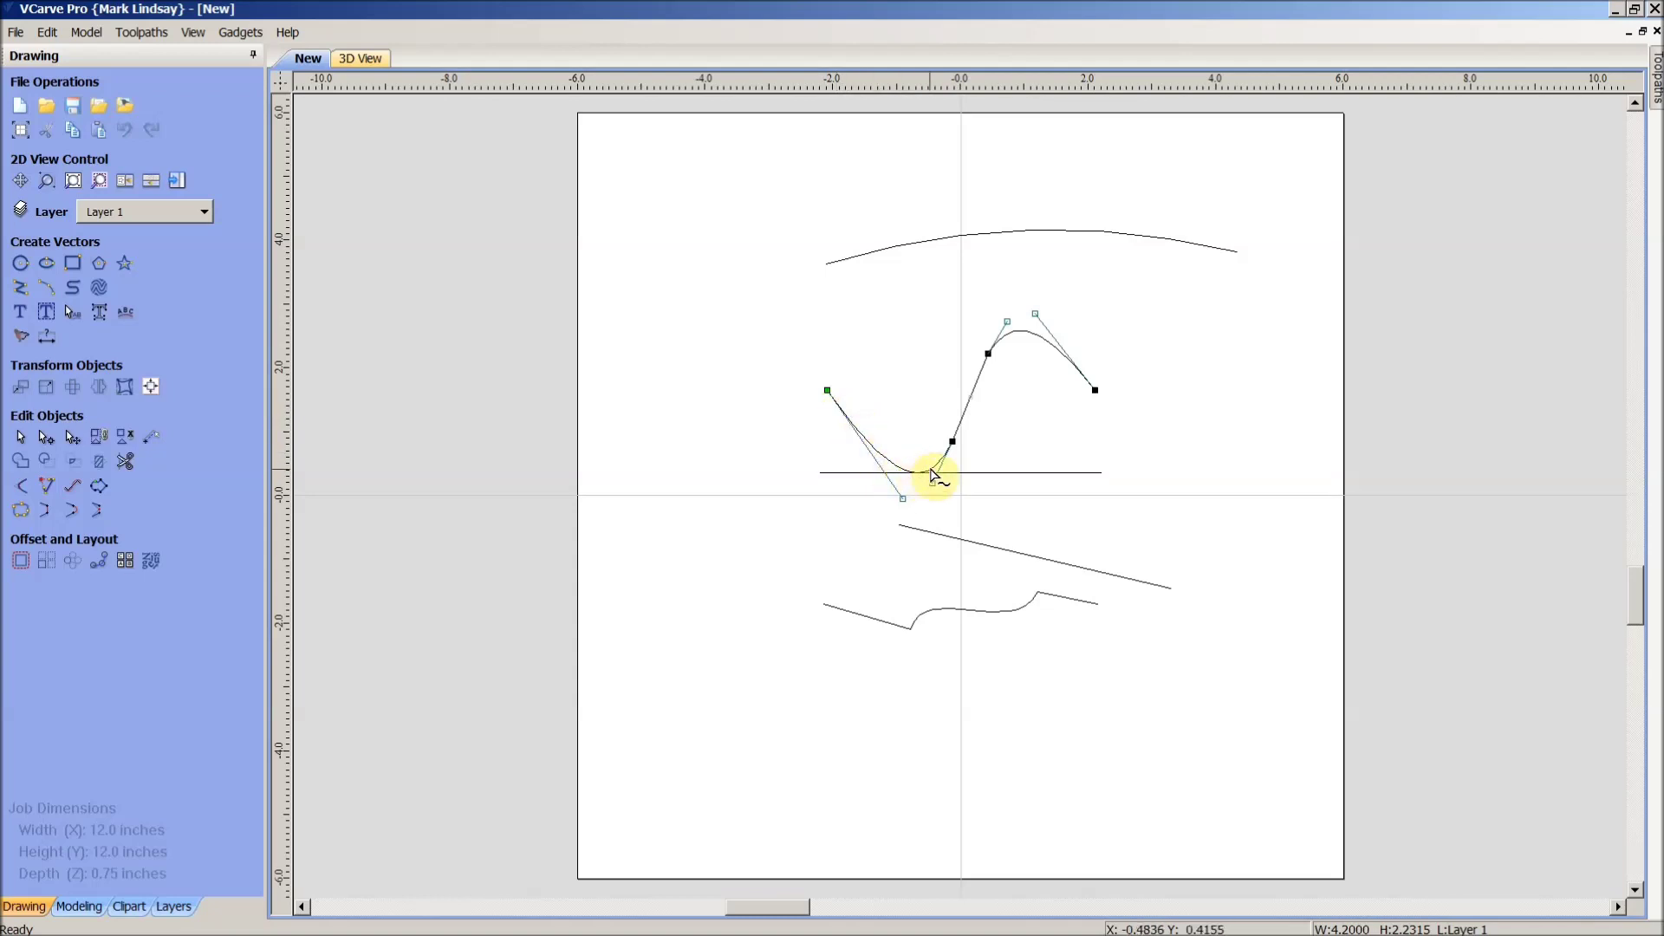
pyautogui.click(901, 379)
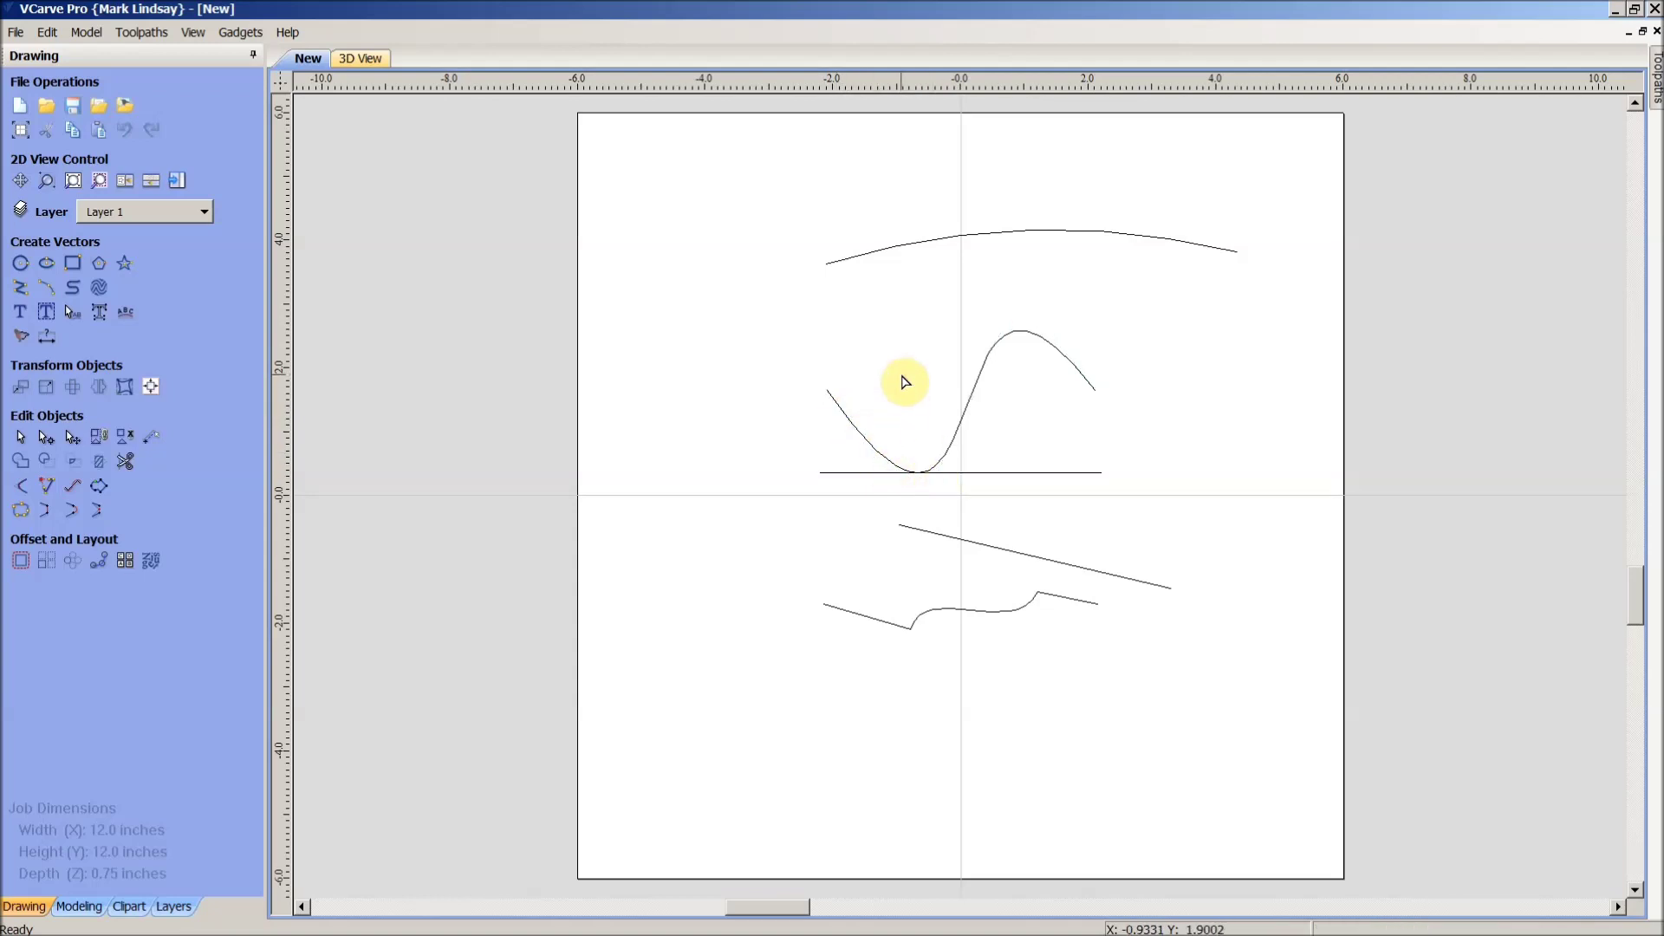
pyautogui.click(904, 381)
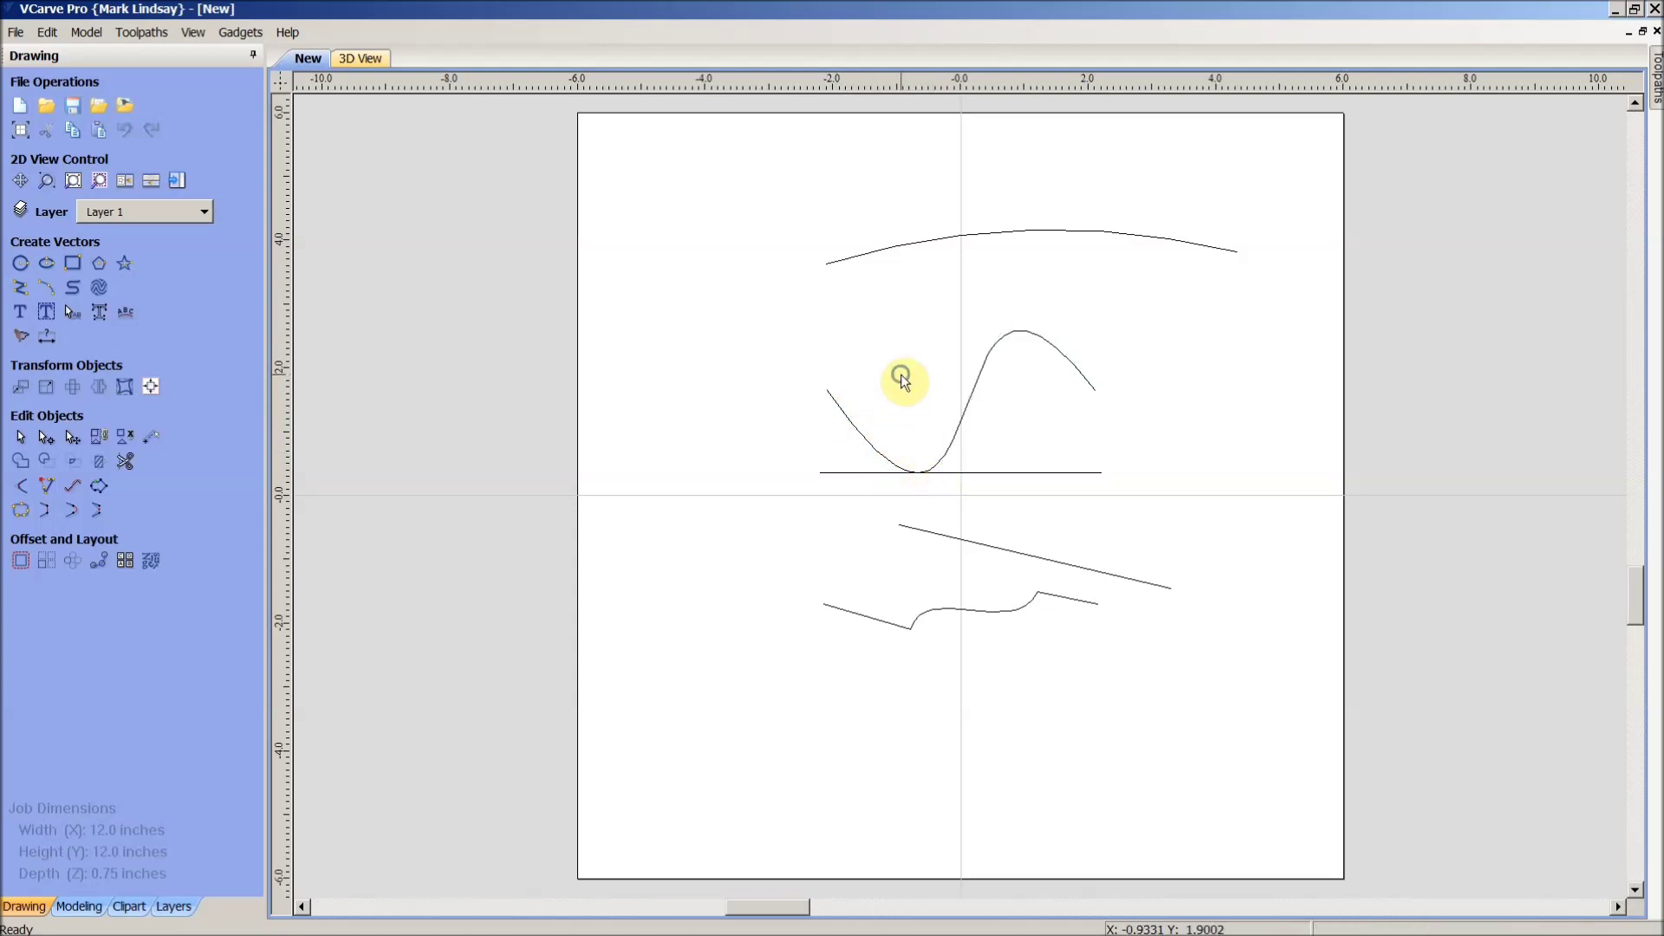
pyautogui.click(932, 468)
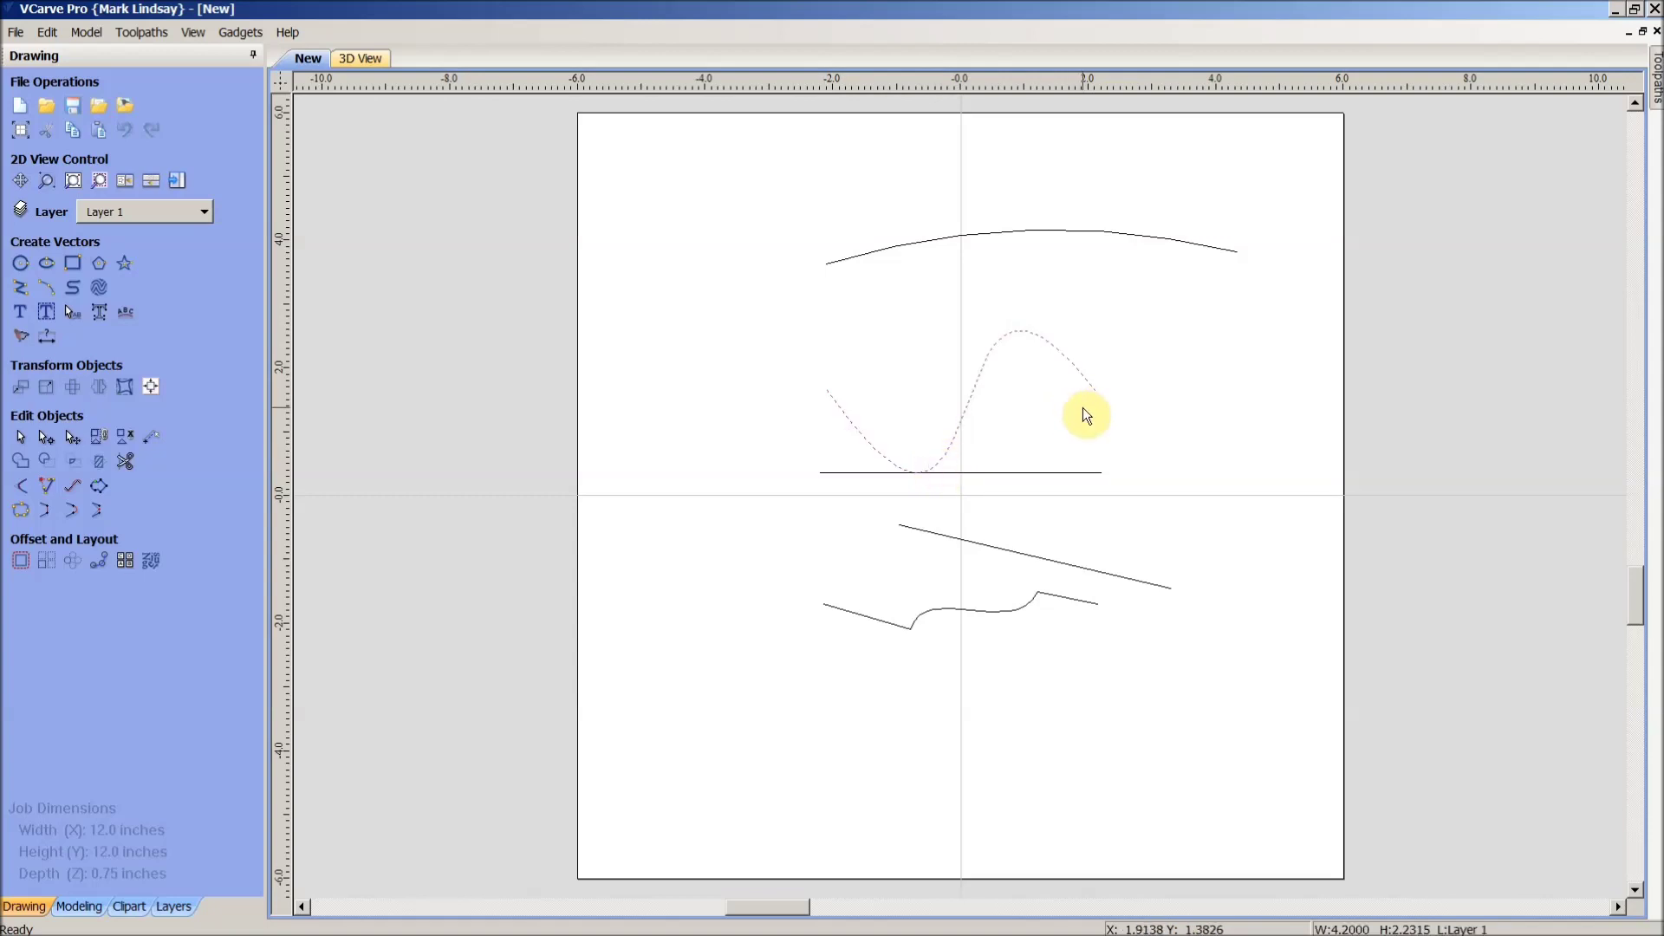
# Step: Bend the horizontal straight line into a curve using node editing (N)
pyautogui.click(1174, 368)
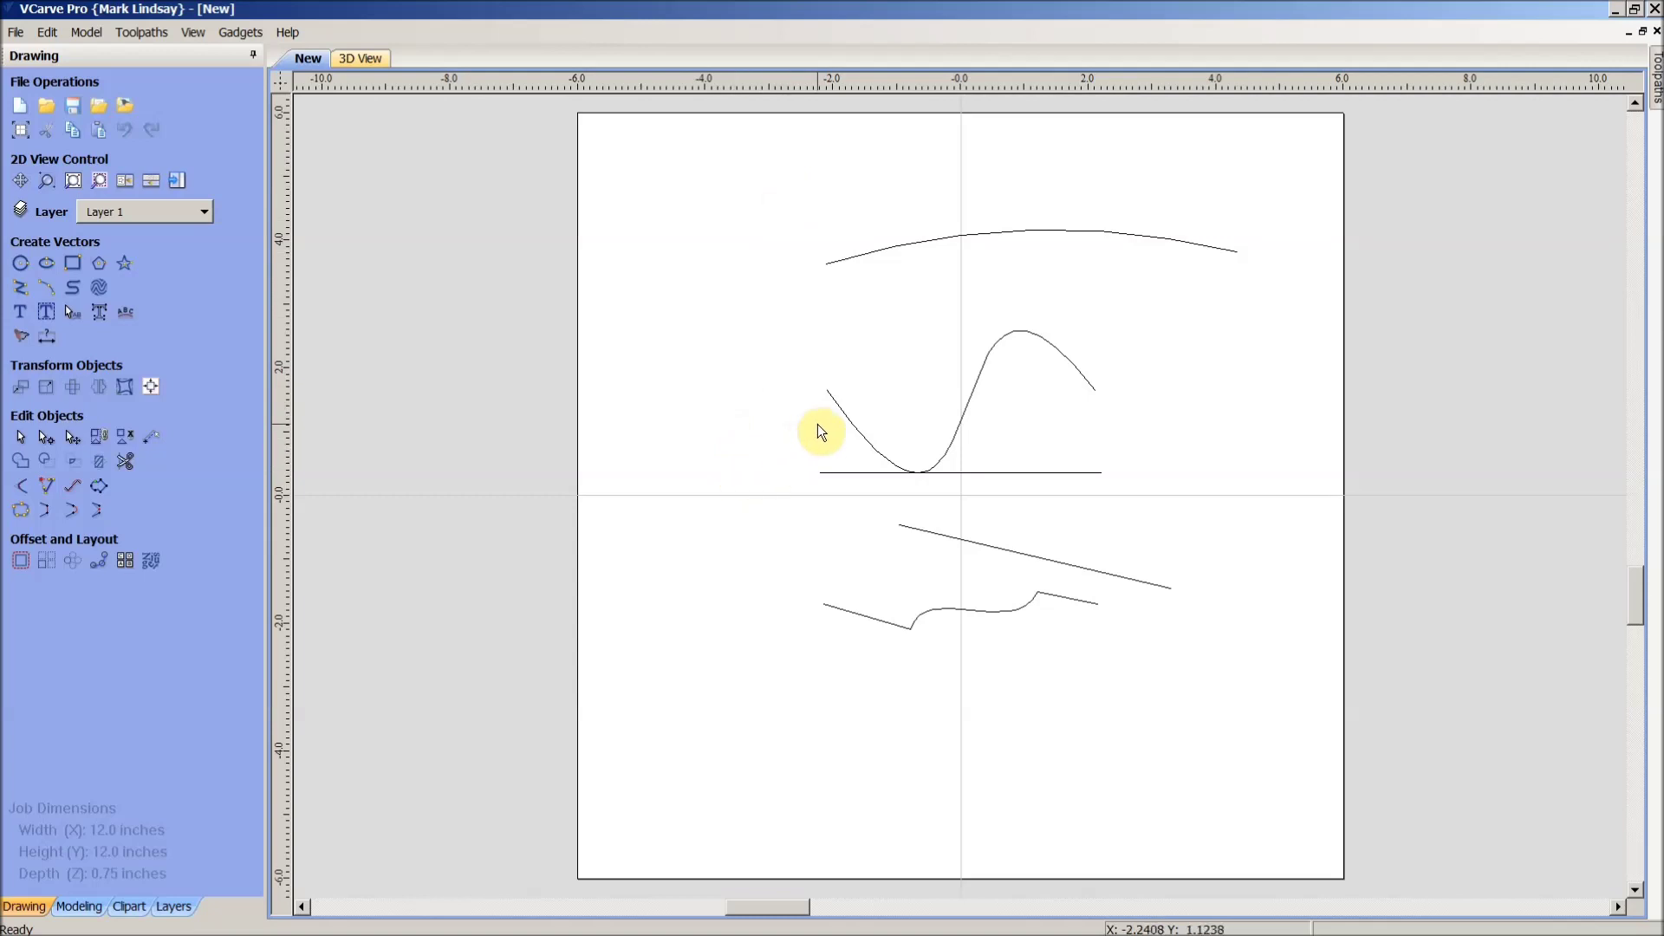
pyautogui.click(990, 472)
pyautogui.press('n')
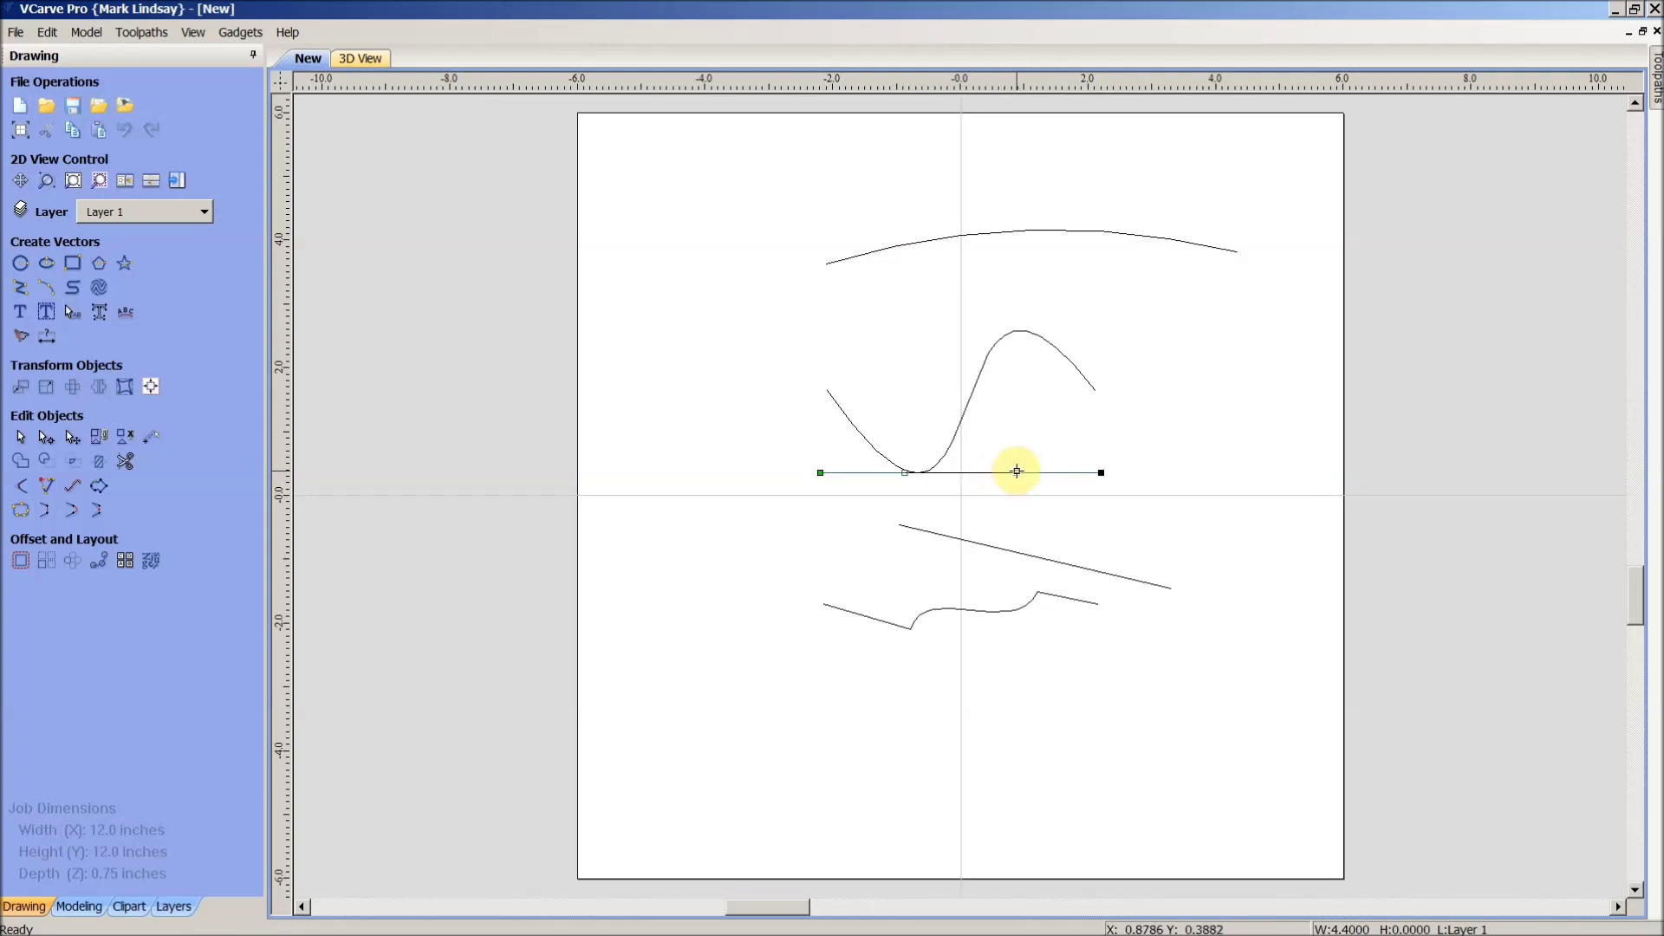
pyautogui.moveTo(1017, 472); pyautogui.dragTo(1020, 507)
# Step: Raise the curve's left handle and snap both its ends onto the S-curve's ends
pyautogui.moveTo(905, 472); pyautogui.dragTo(884, 336)
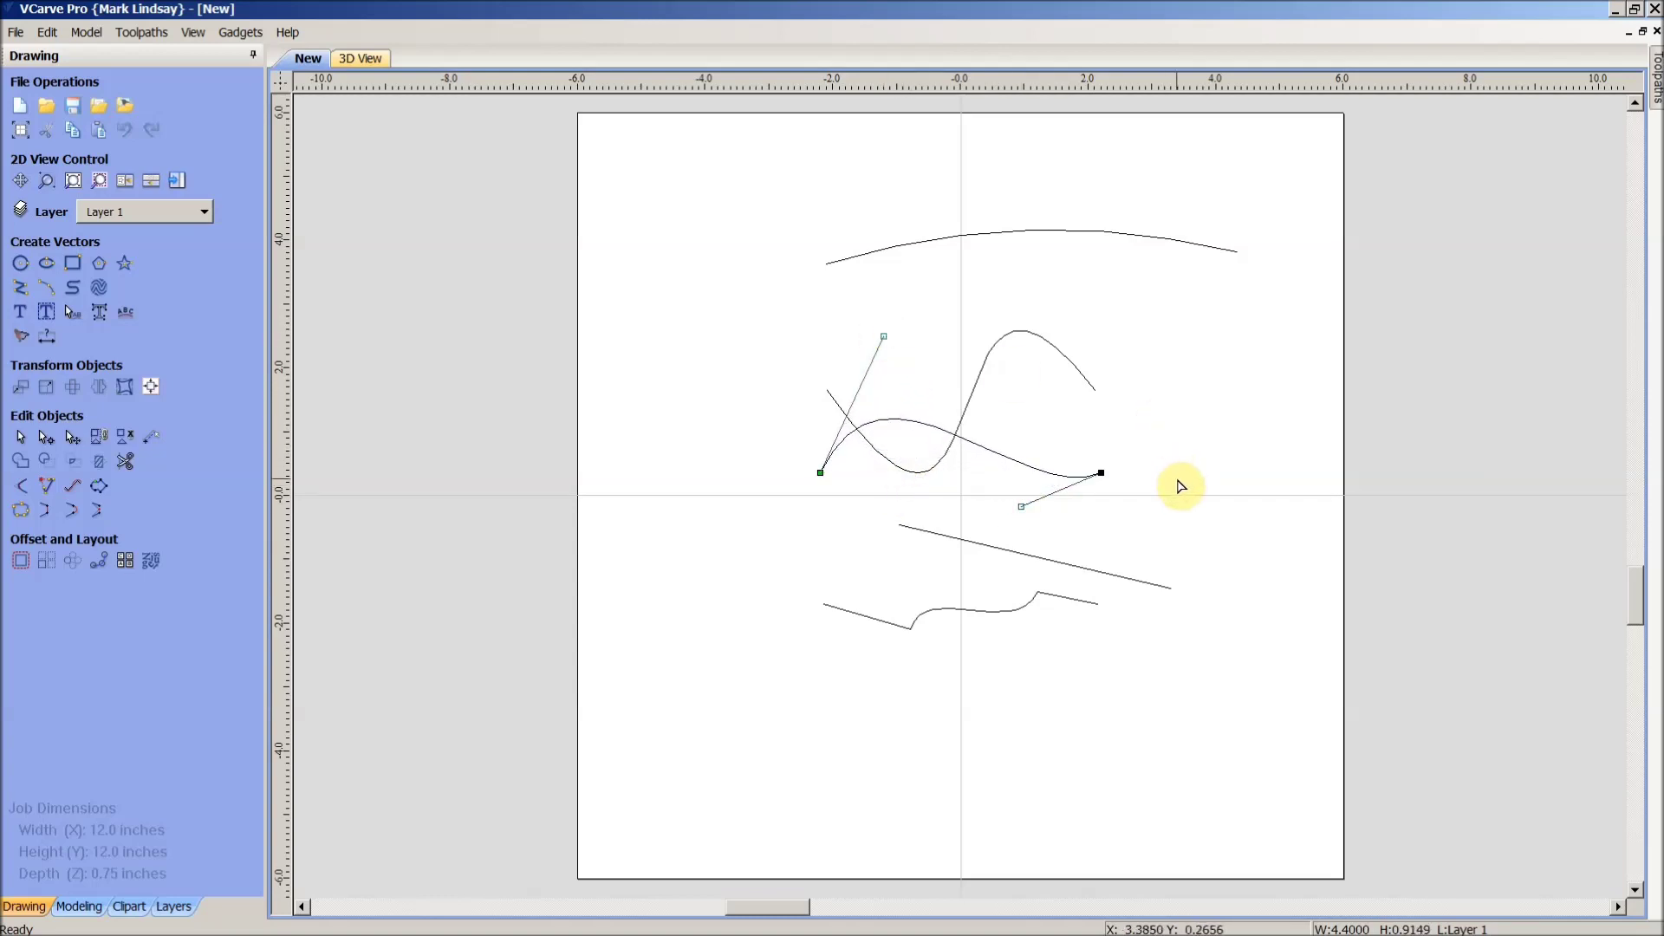
pyautogui.moveTo(1102, 475); pyautogui.dragTo(1095, 390)
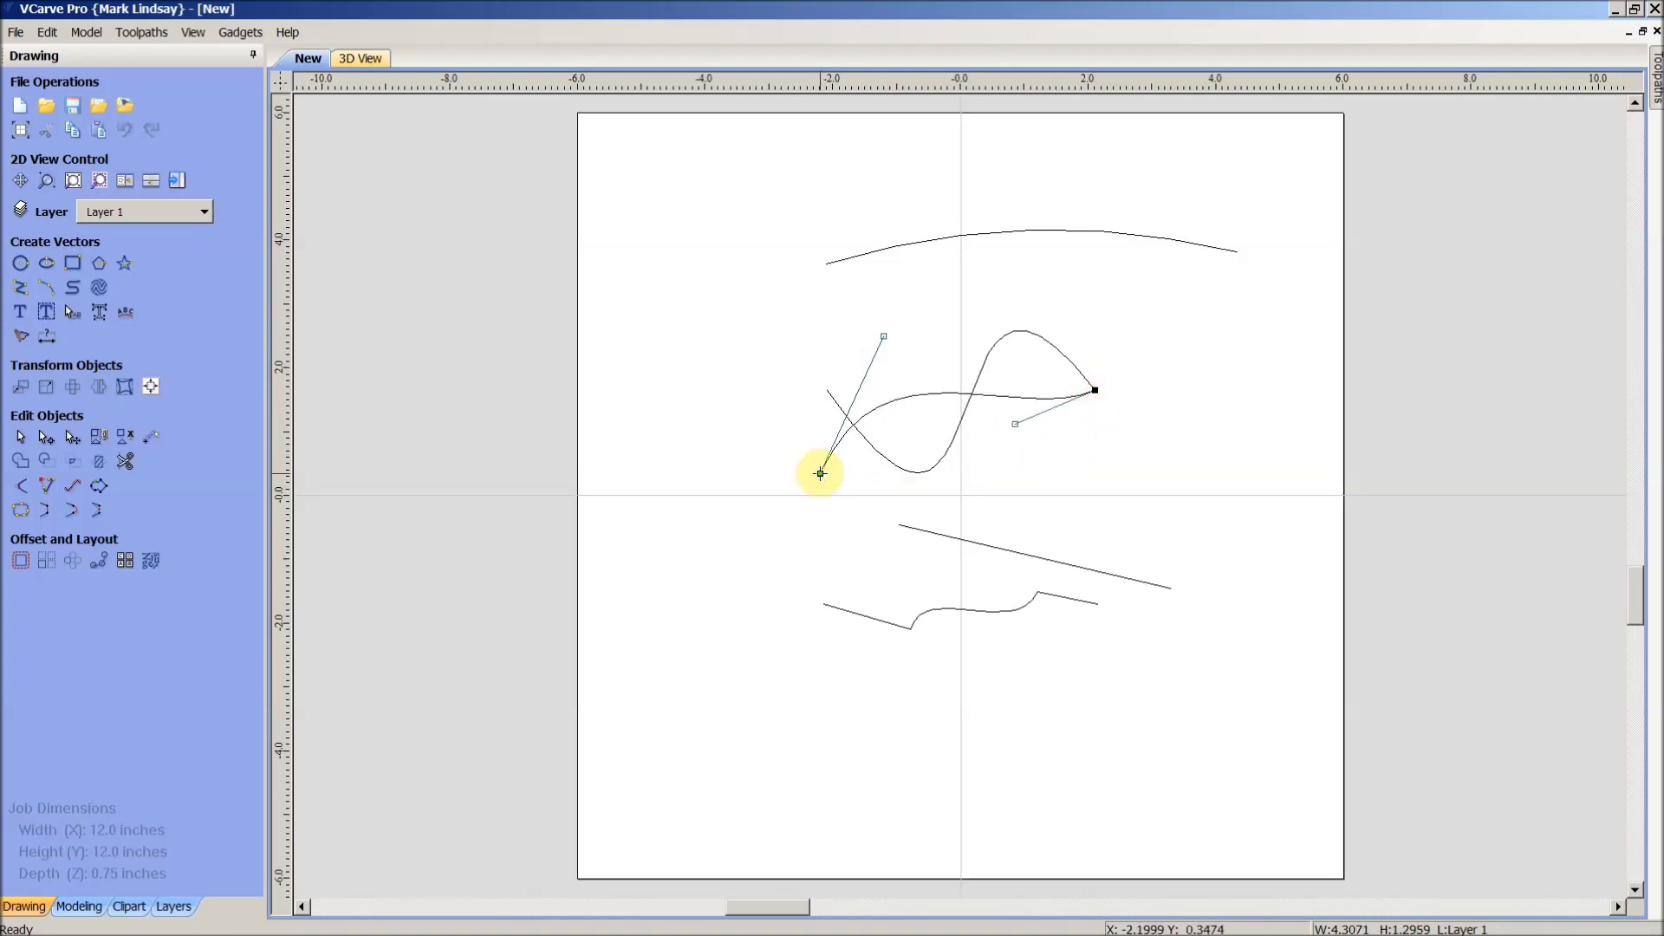
pyautogui.moveTo(820, 472); pyautogui.dragTo(827, 390)
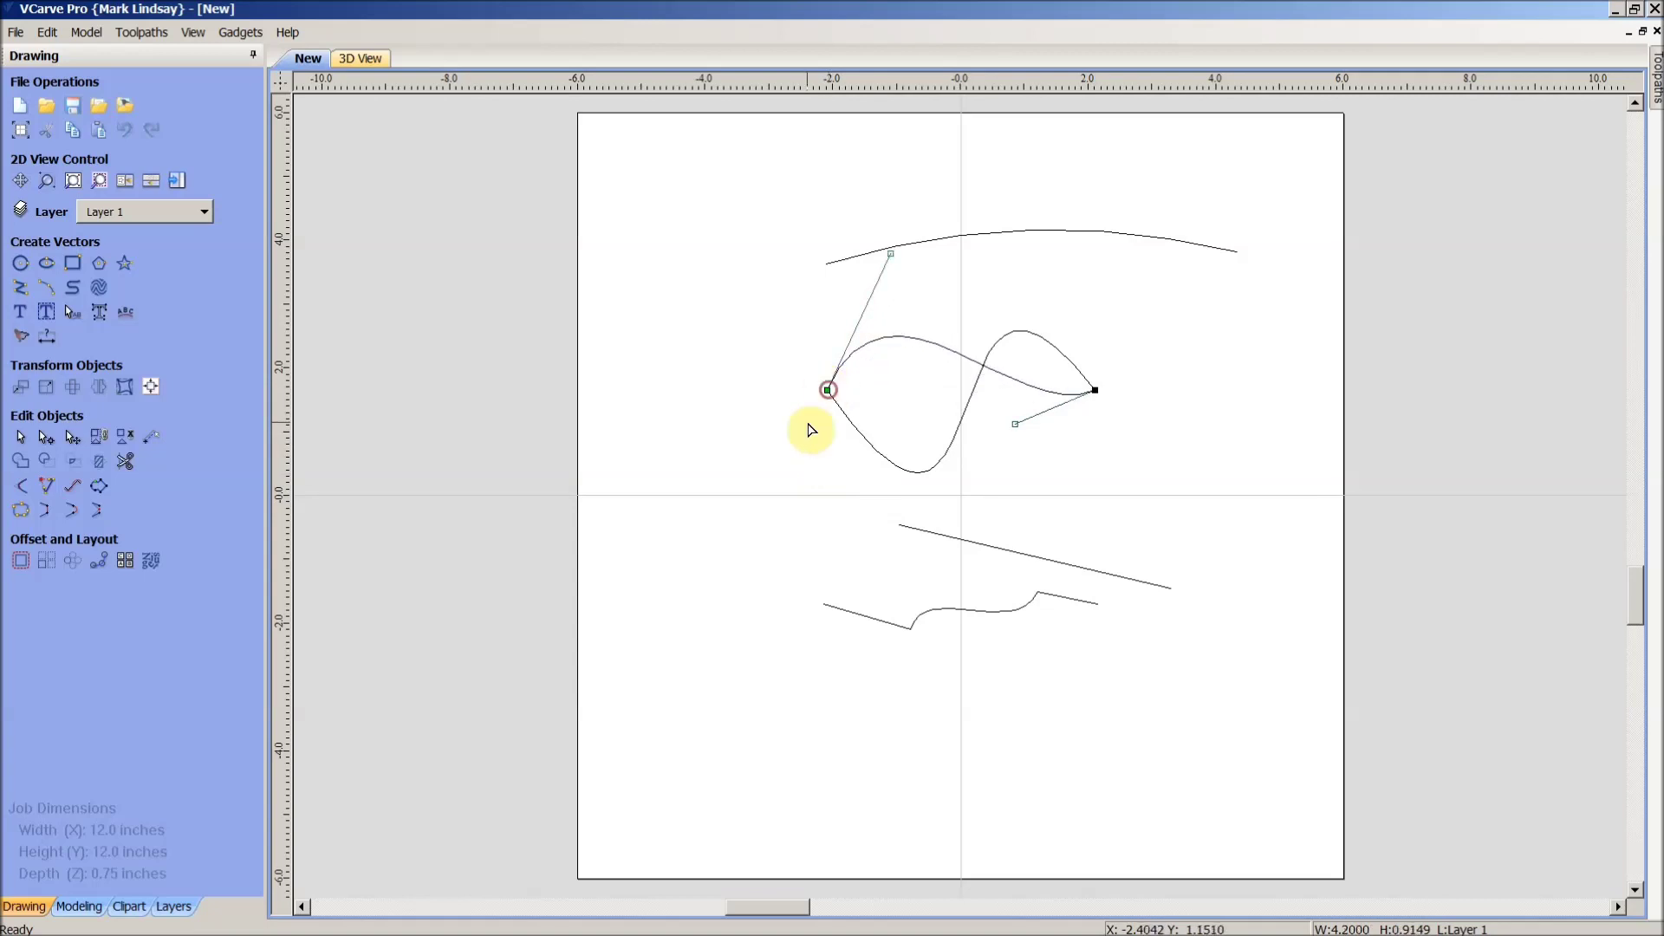
pyautogui.click(741, 494)
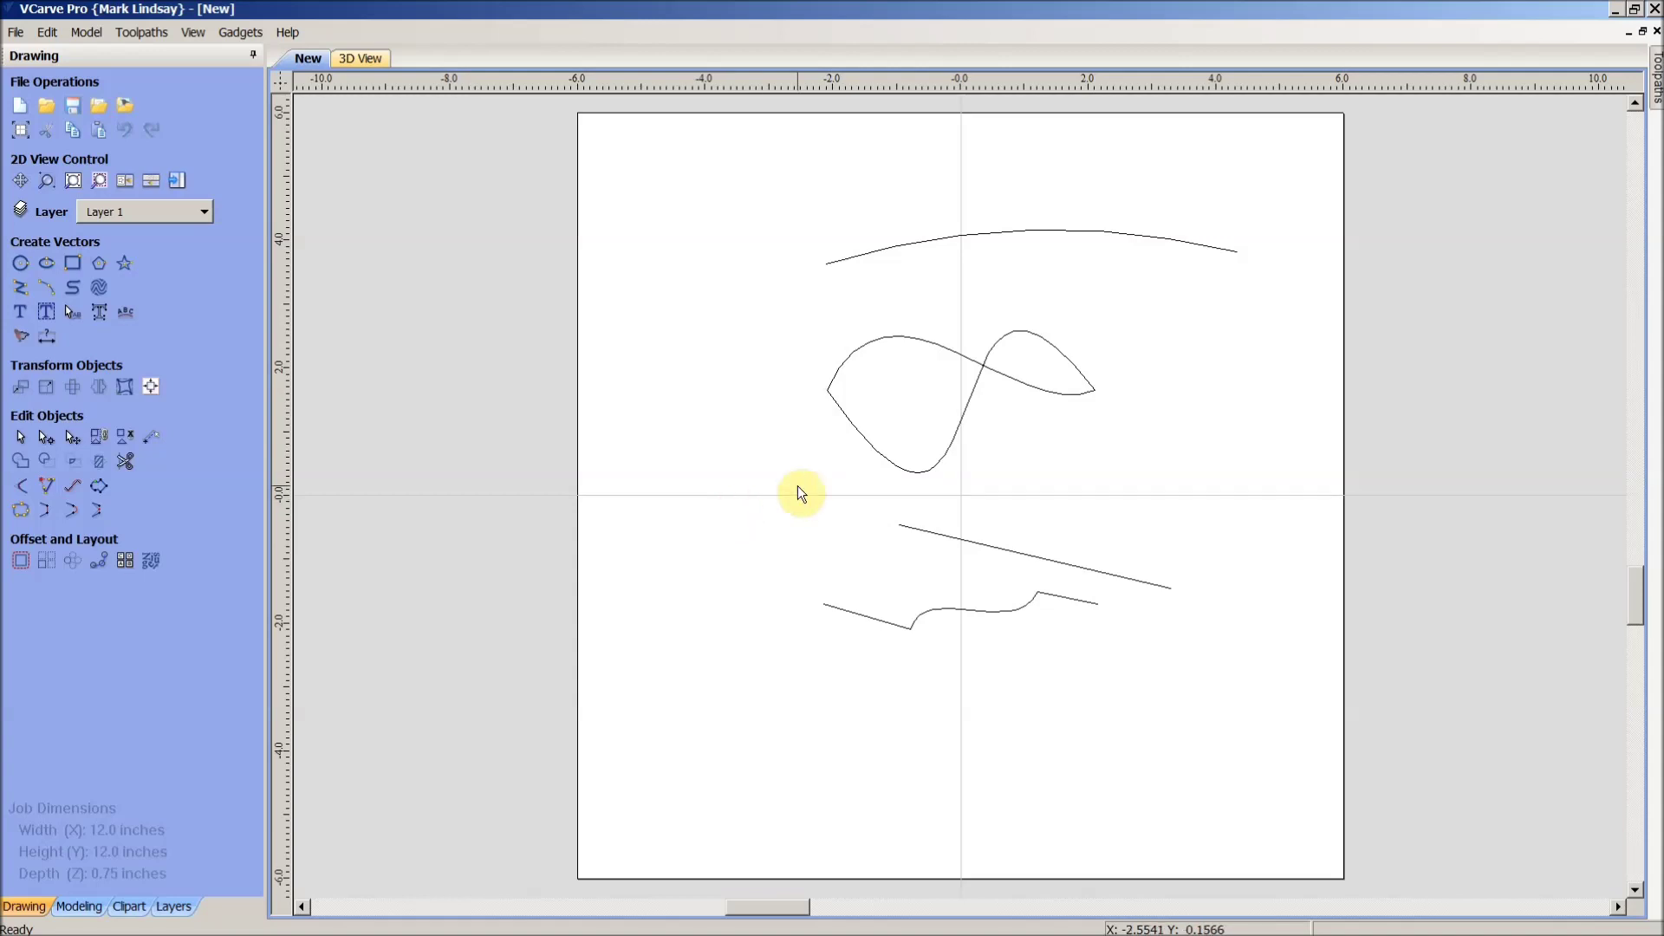
pyautogui.click(921, 471)
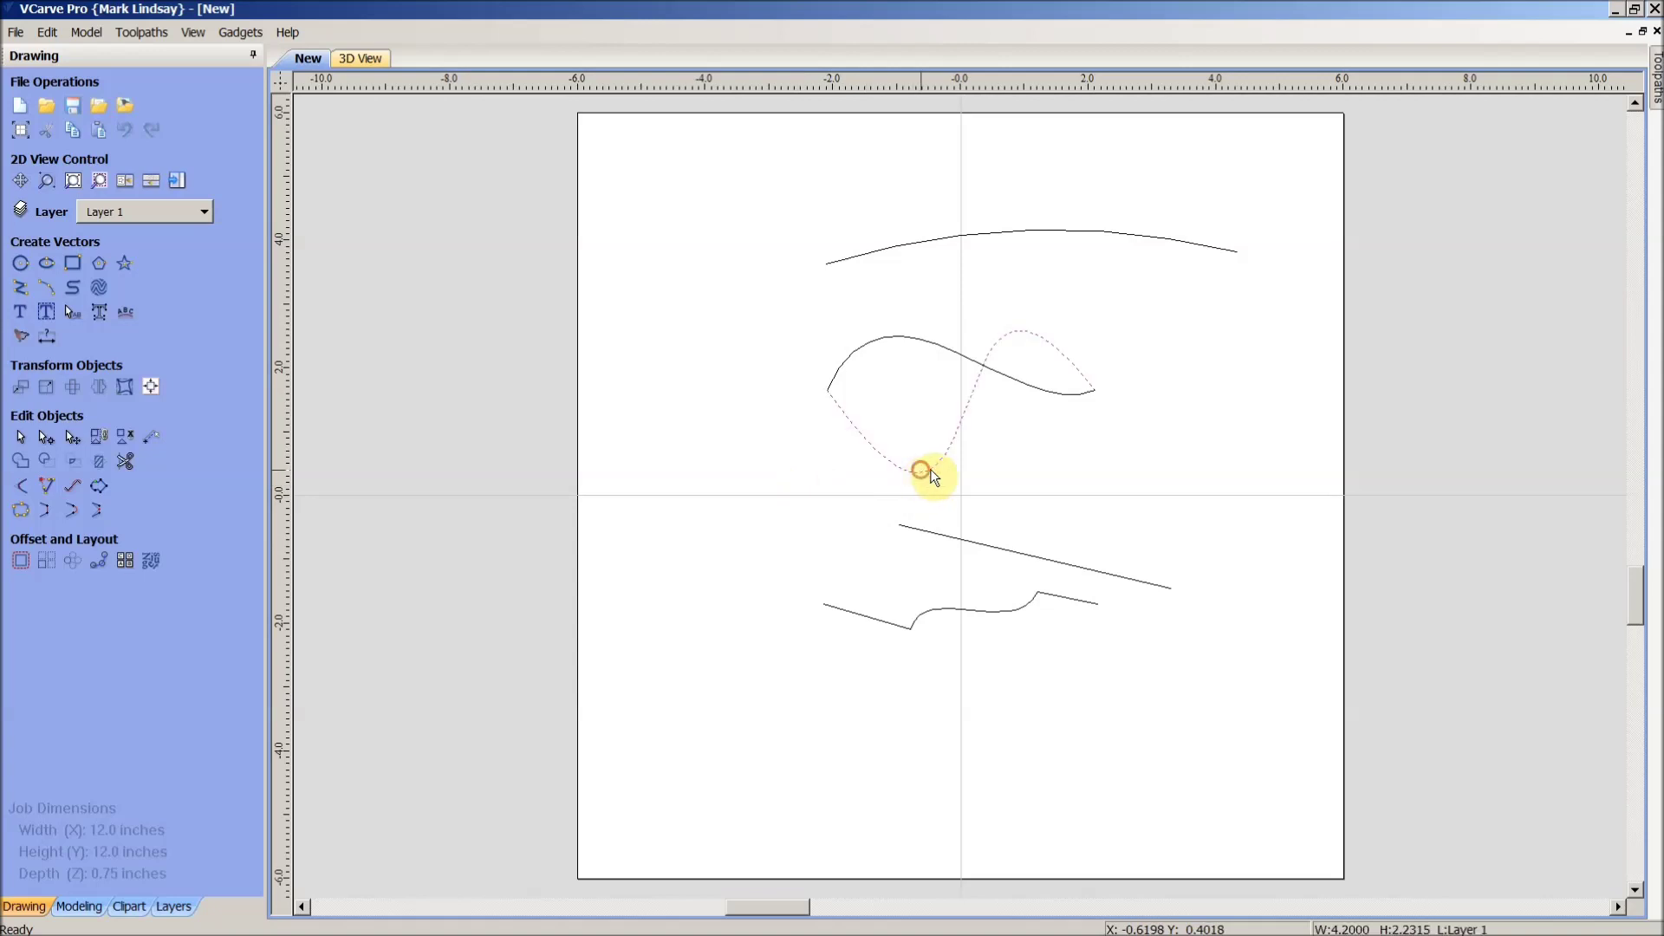
pyautogui.click(1058, 394)
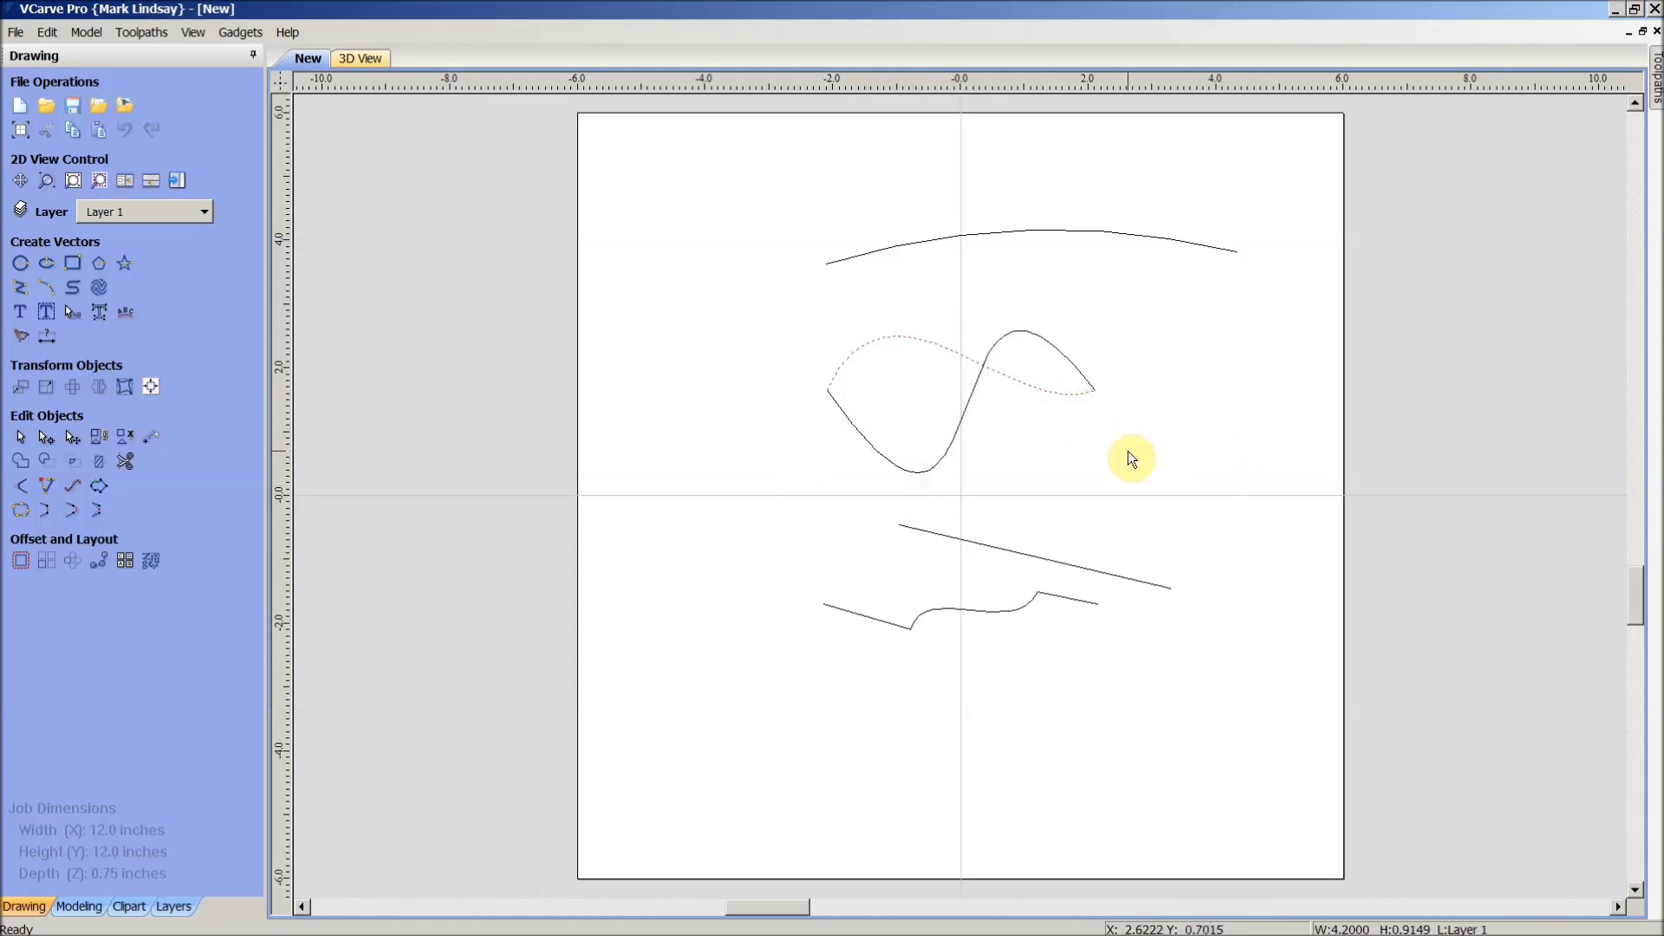
pyautogui.click(1129, 452)
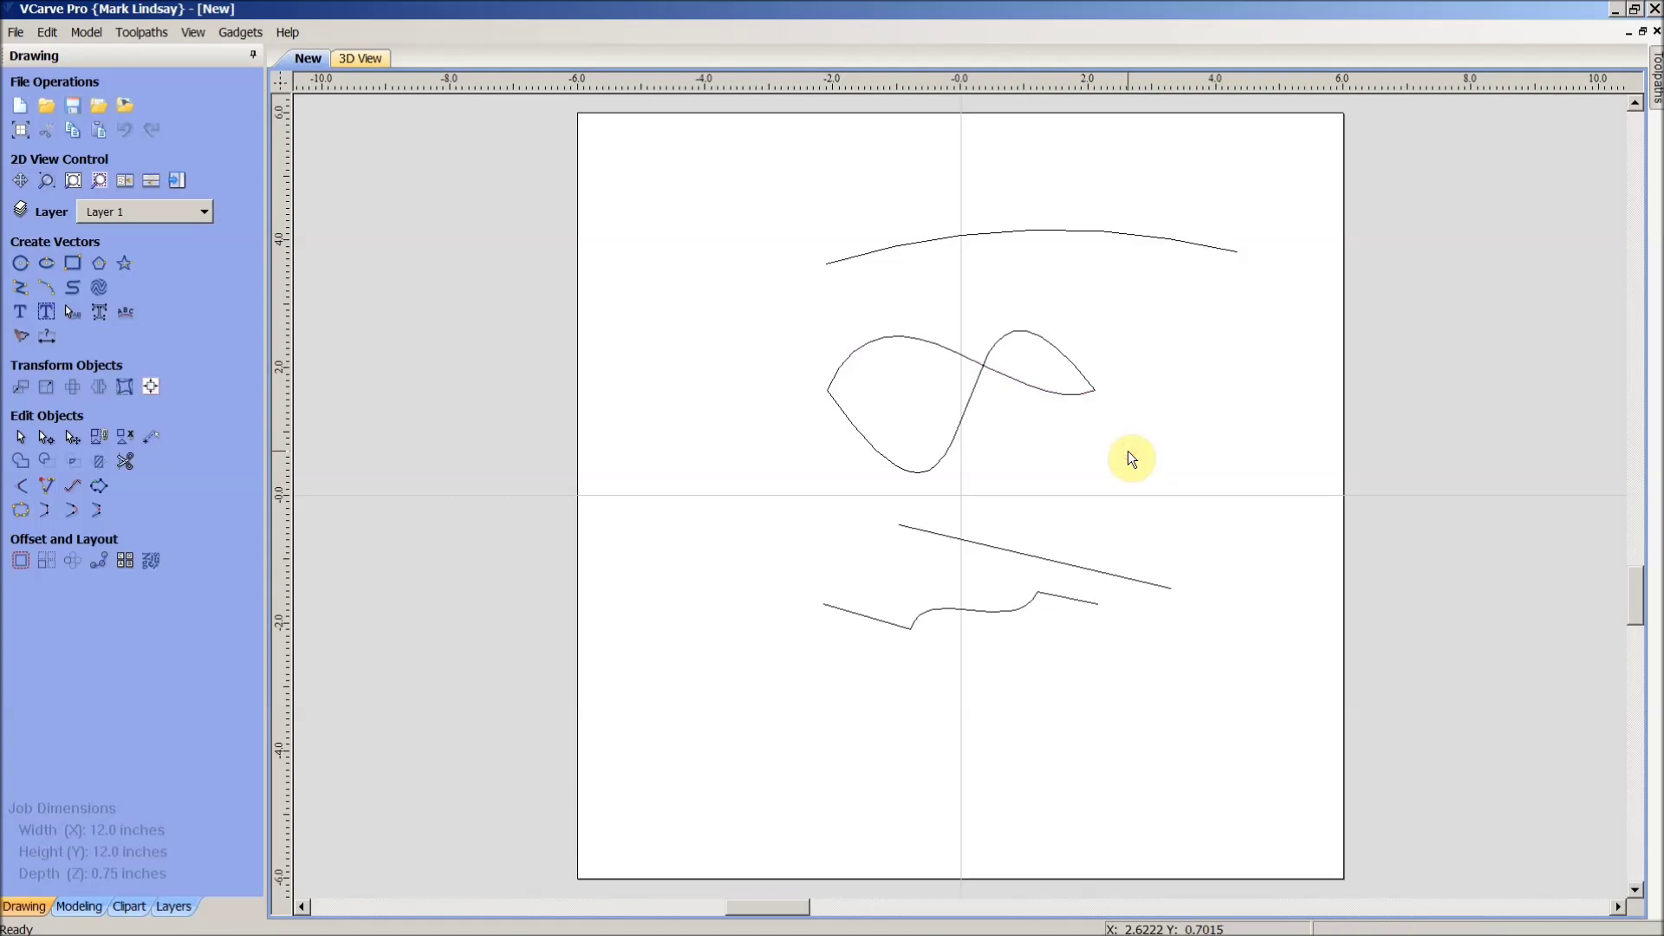